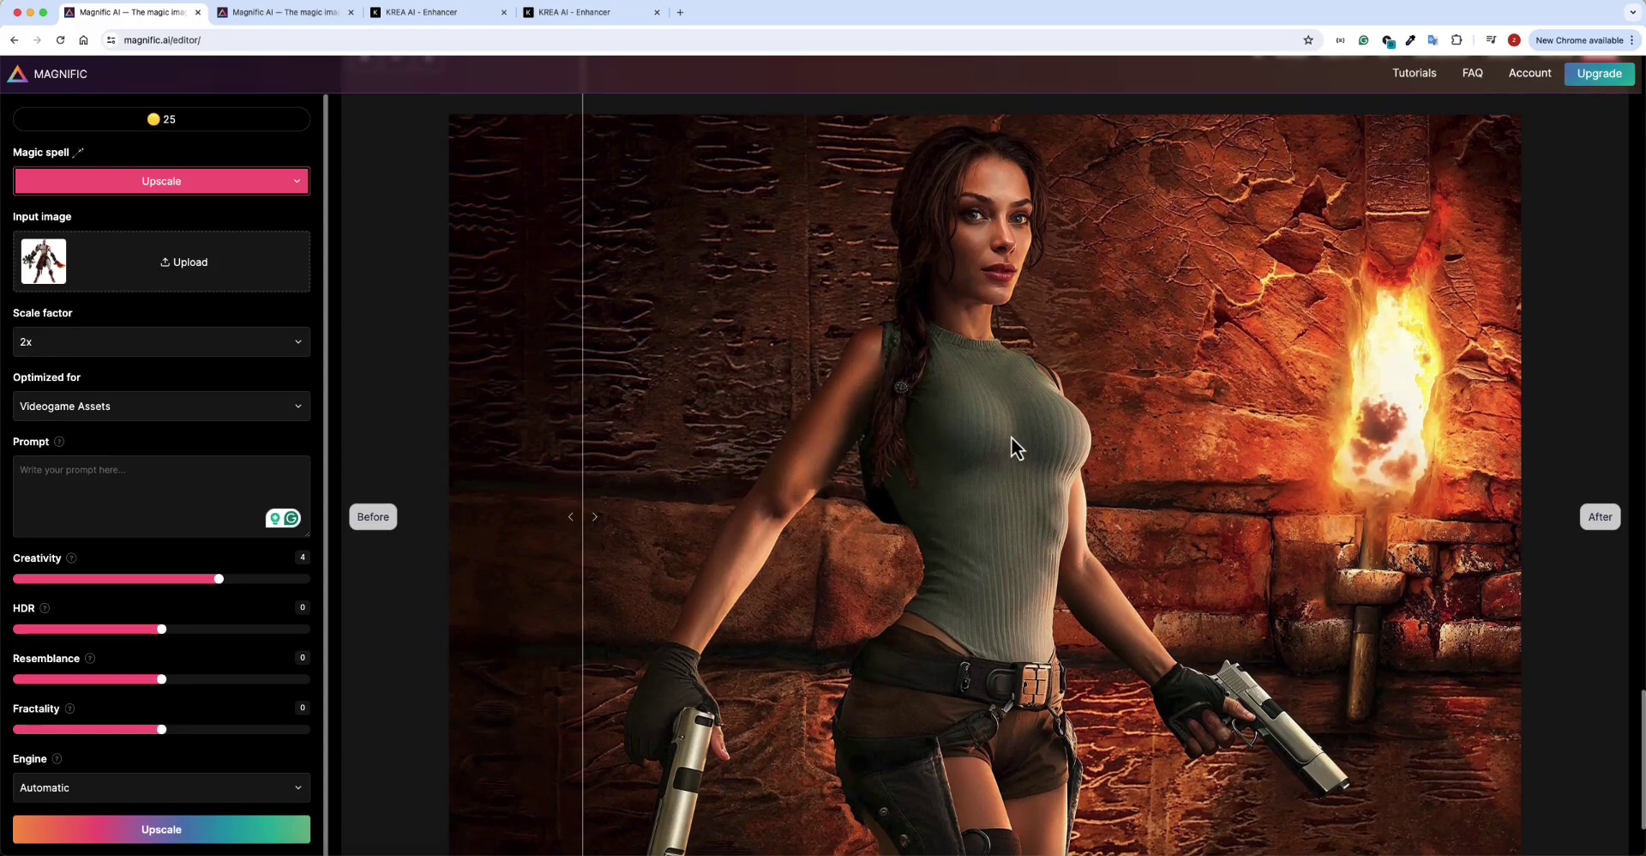
Compare the original with the Magnific upscale of the Lara Croft image made at Creativity 5 and HDR 2.
scroll(1012, 431, down, 10)
scroll(1011, 583, up, 5)
scroll(1011, 583, up, 4)
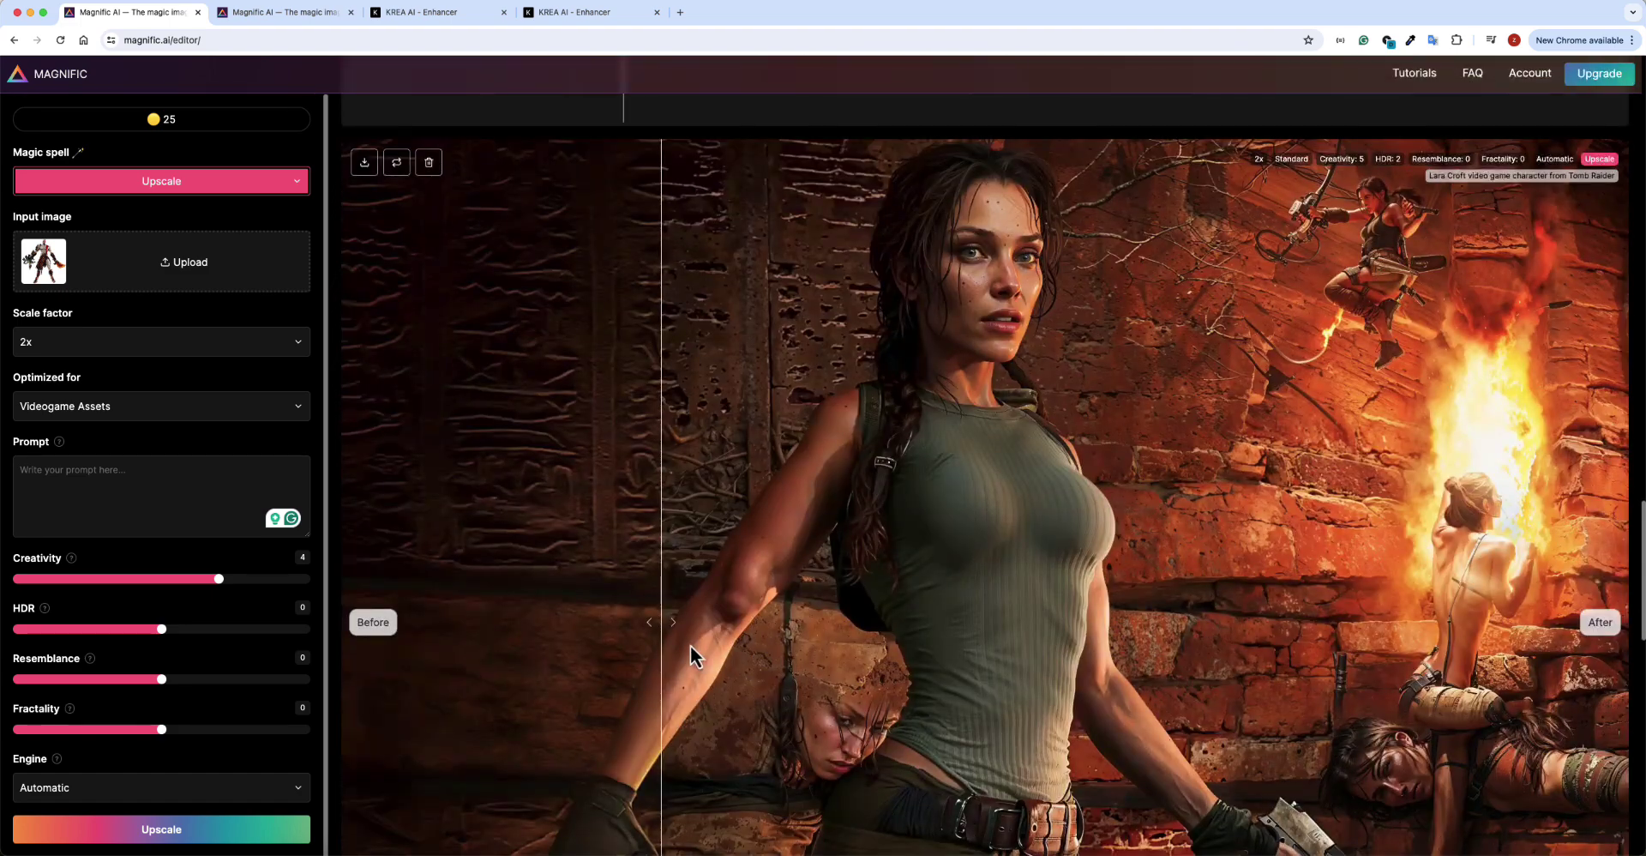
scroll(686, 643, down, 1)
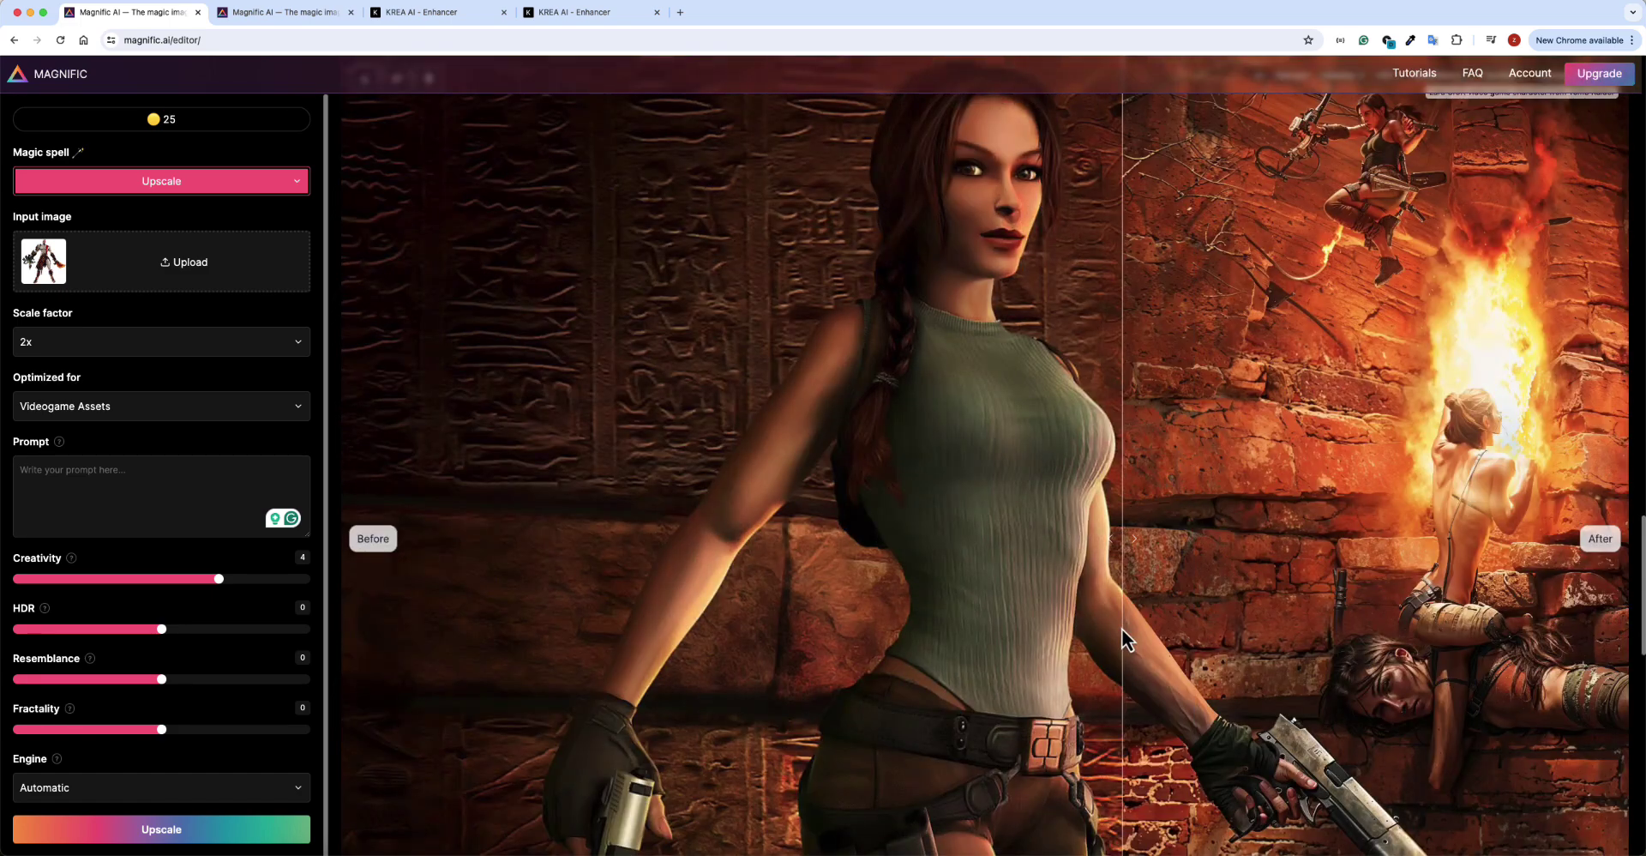
scroll(1122, 629, up, 1)
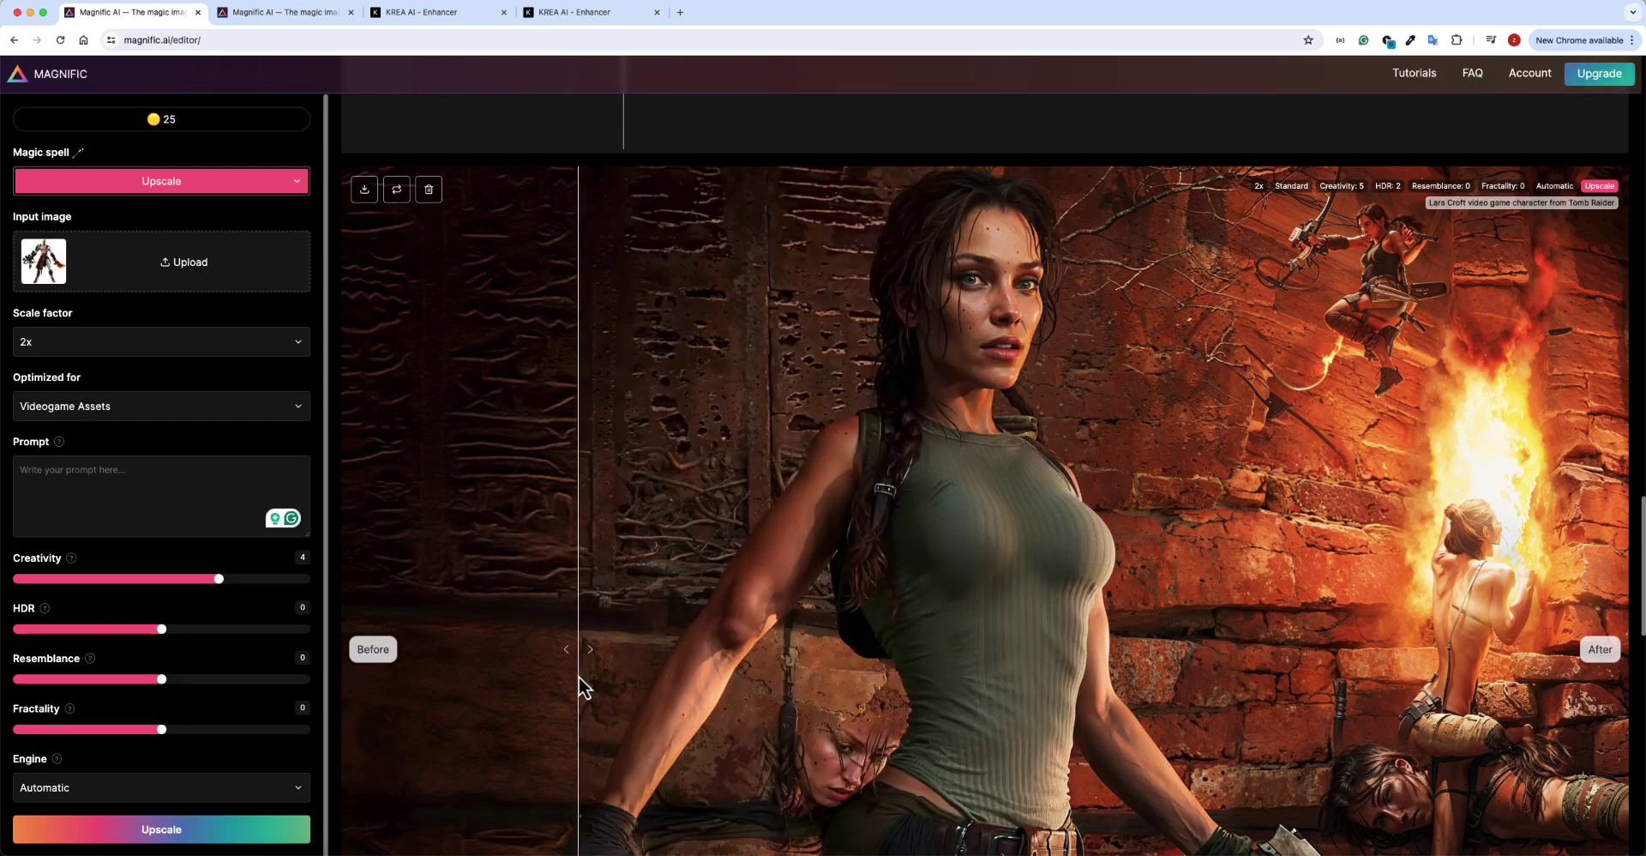
scroll(929, 532, up, 1)
Switch to the KREA enhancer and compare before and after for the Marilyn Monroe photo and the Popeye cartoon.
key(super+3)
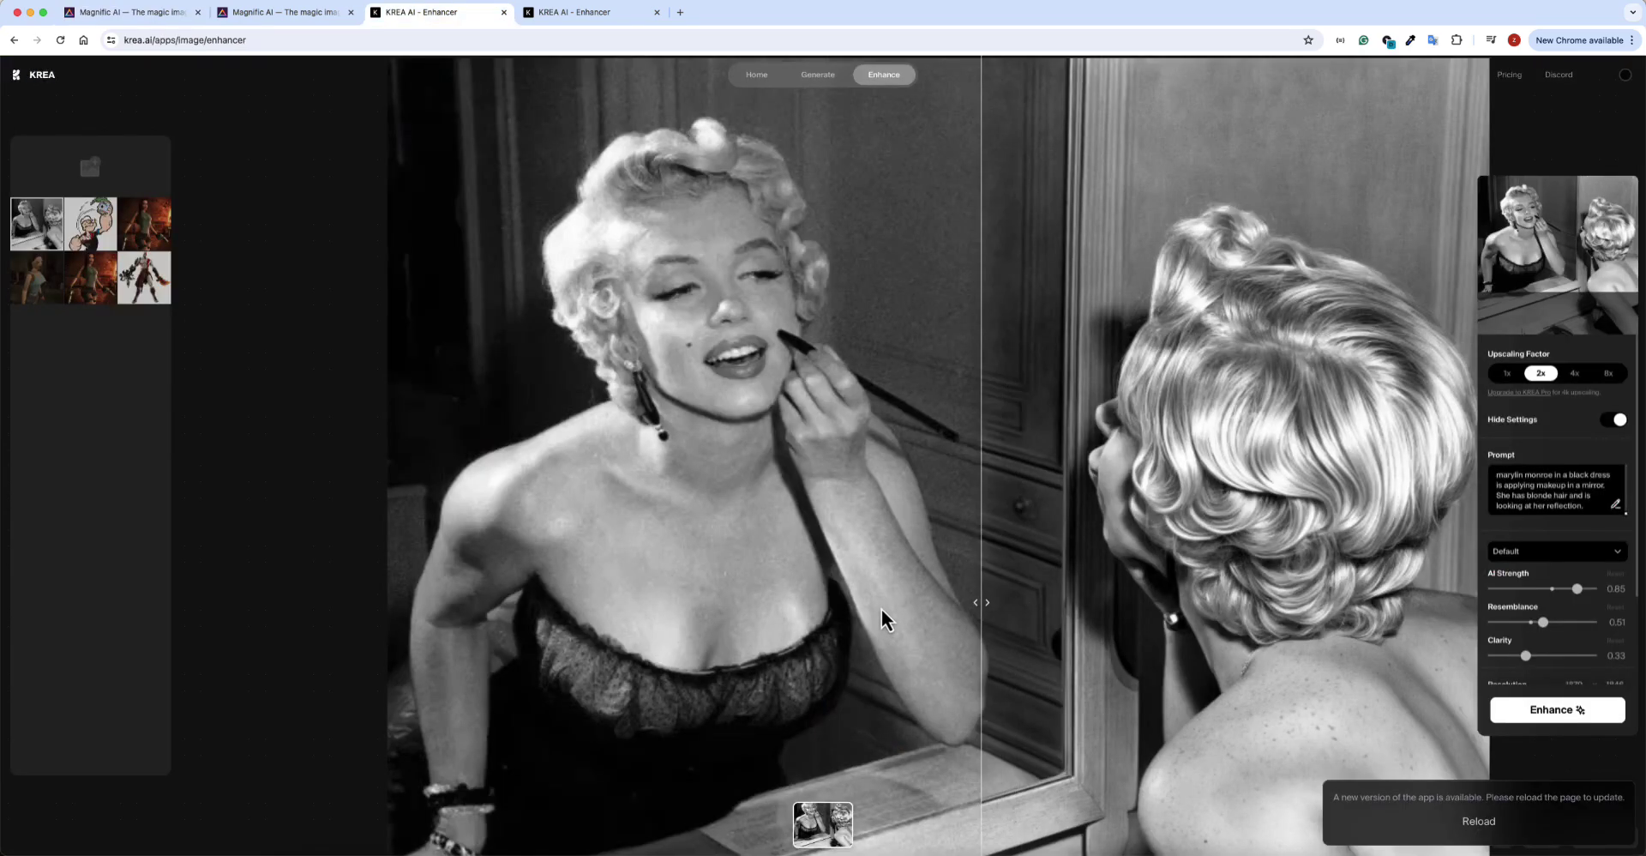
scroll(862, 574, down, 3)
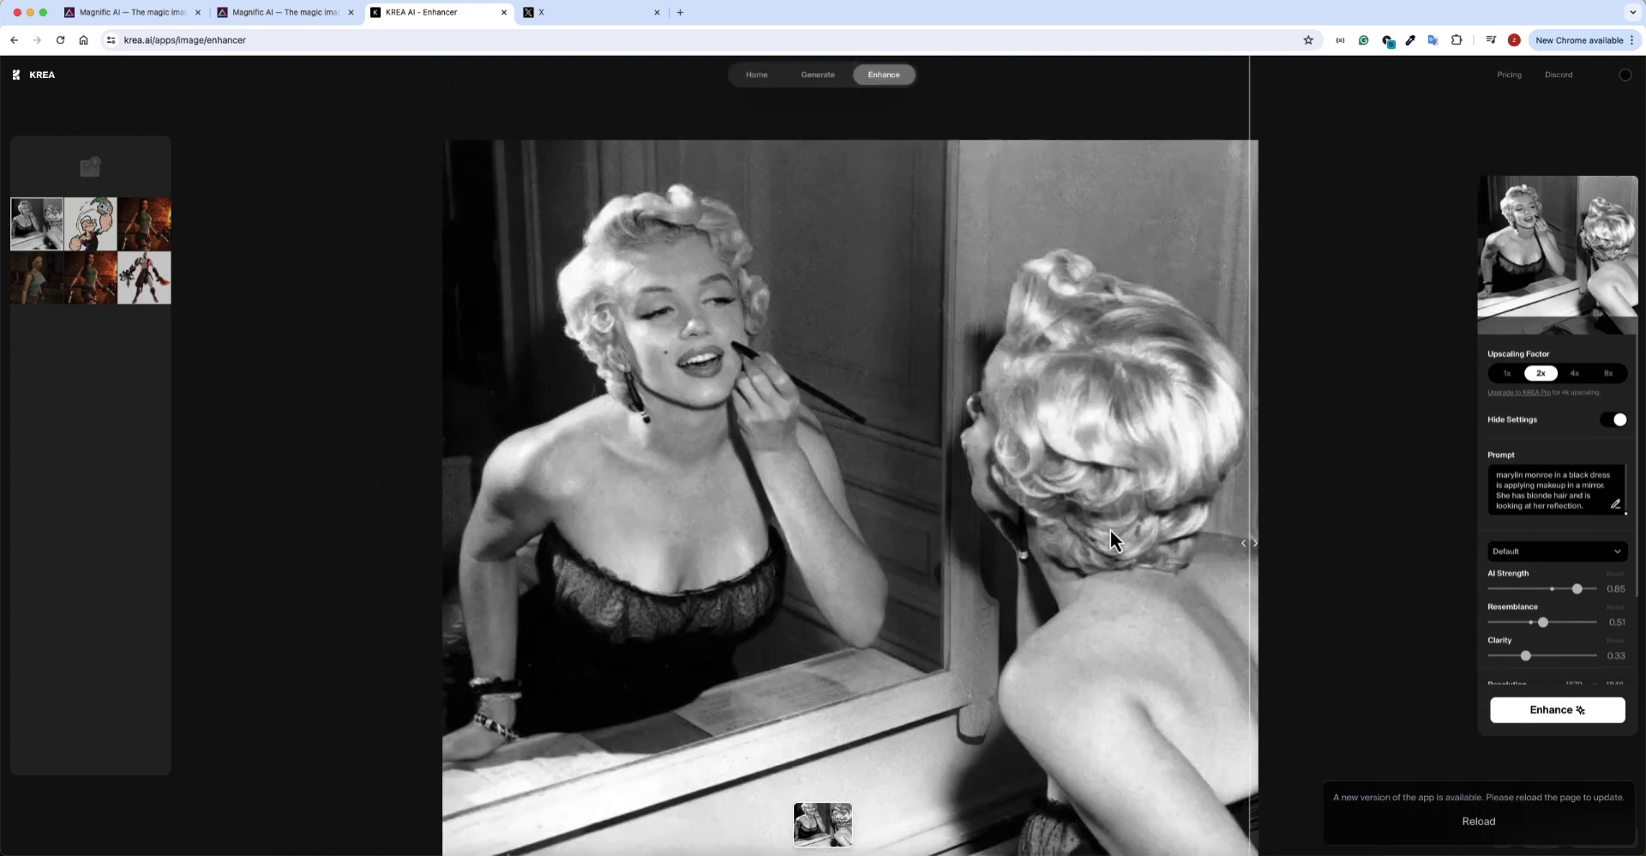
scroll(714, 302, up, 3)
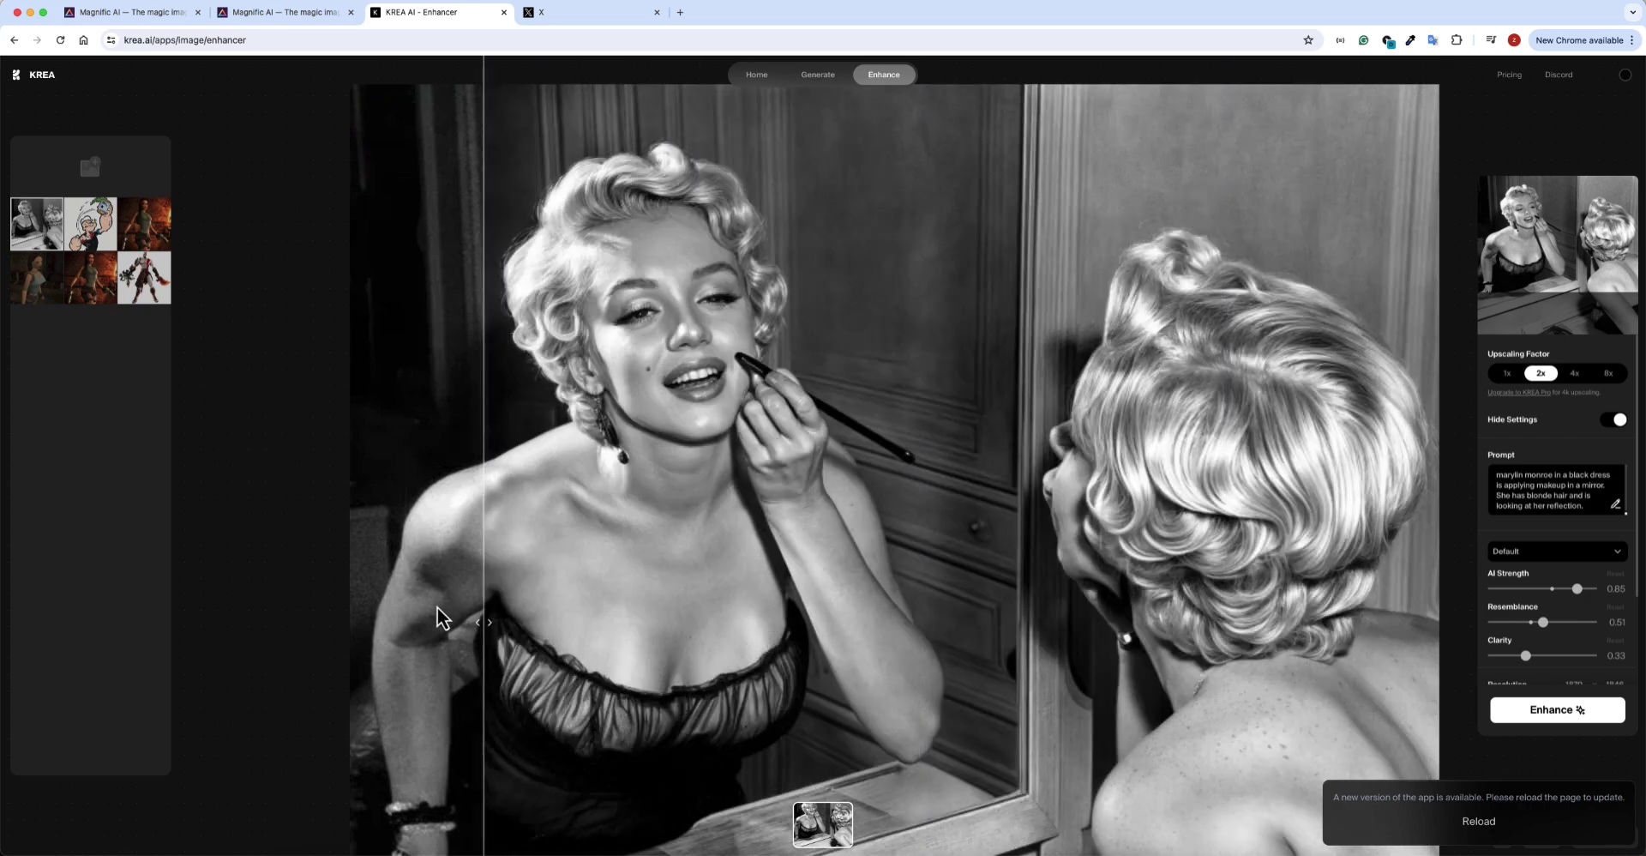
scroll(544, 334, up, 2)
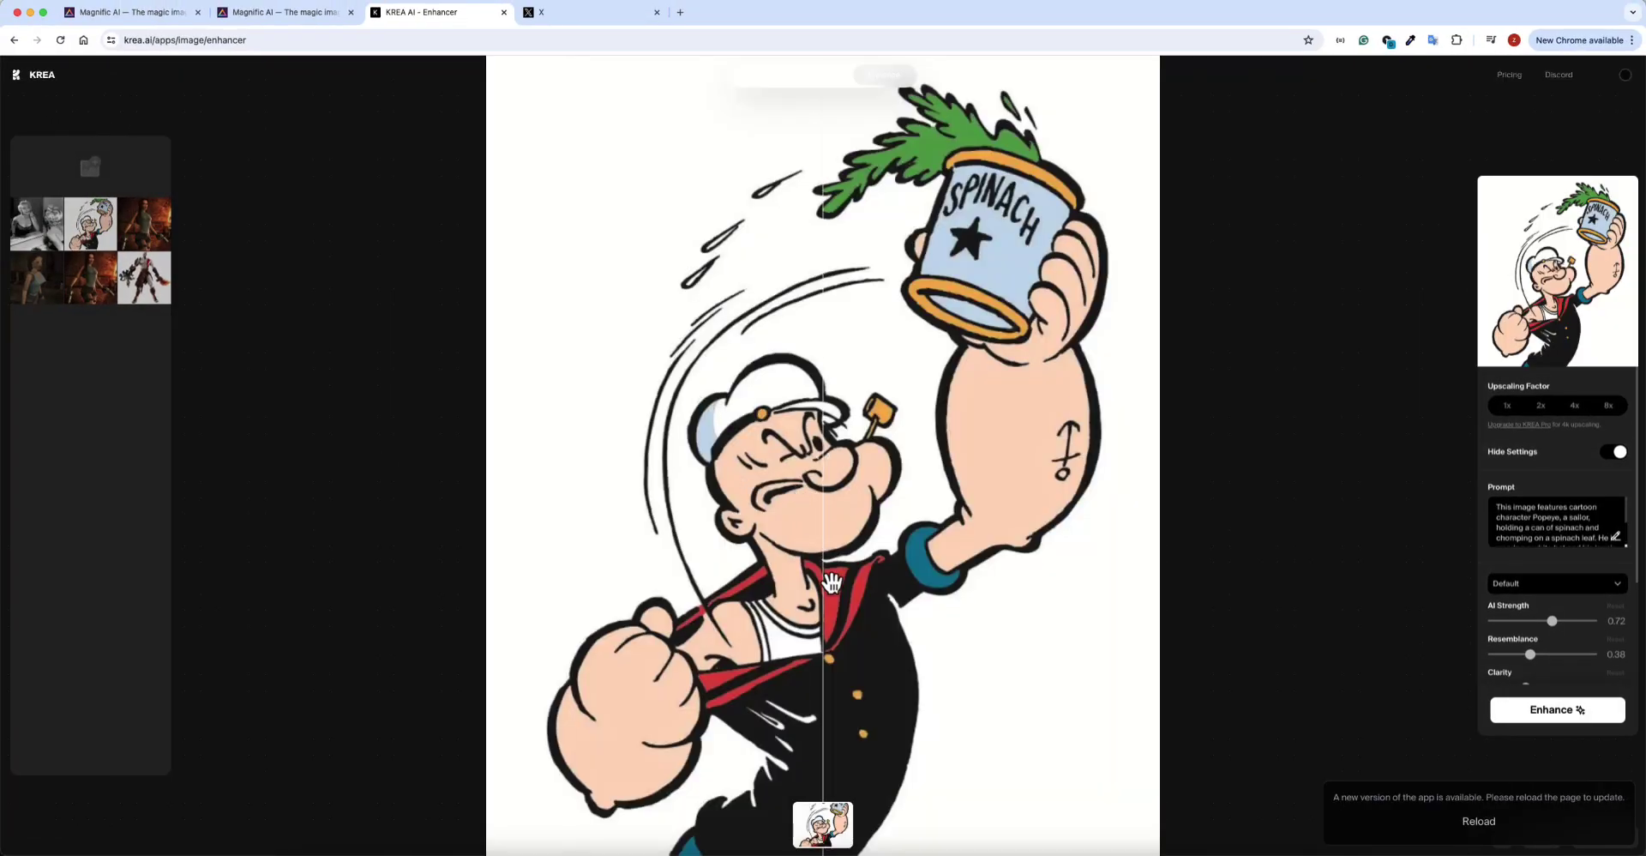
drag(830, 480, 1176, 463)
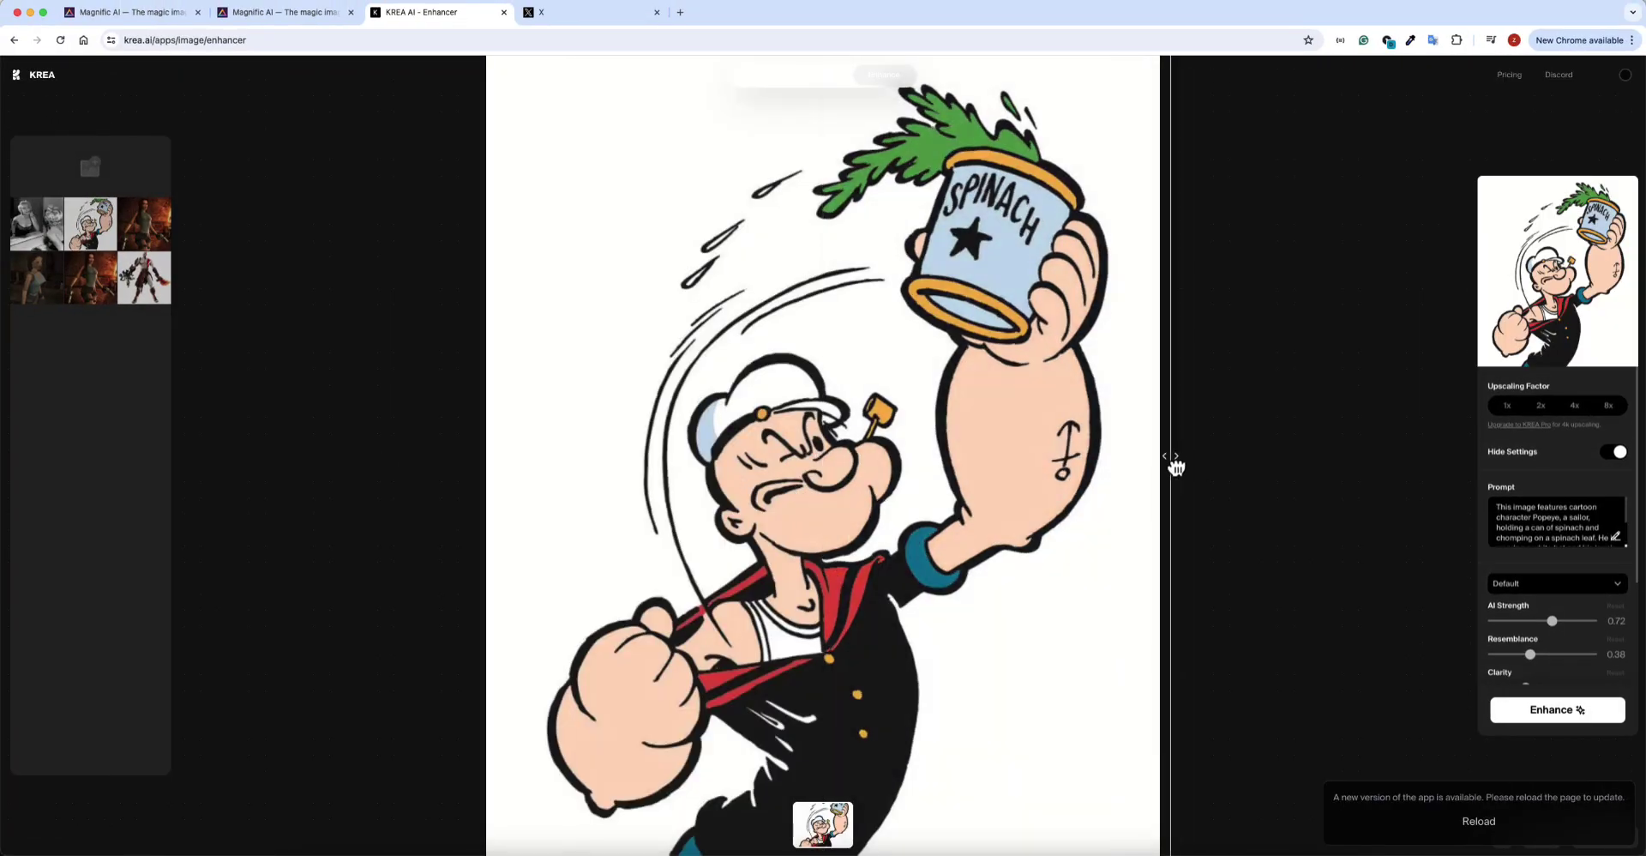
drag(1176, 467, 714, 566)
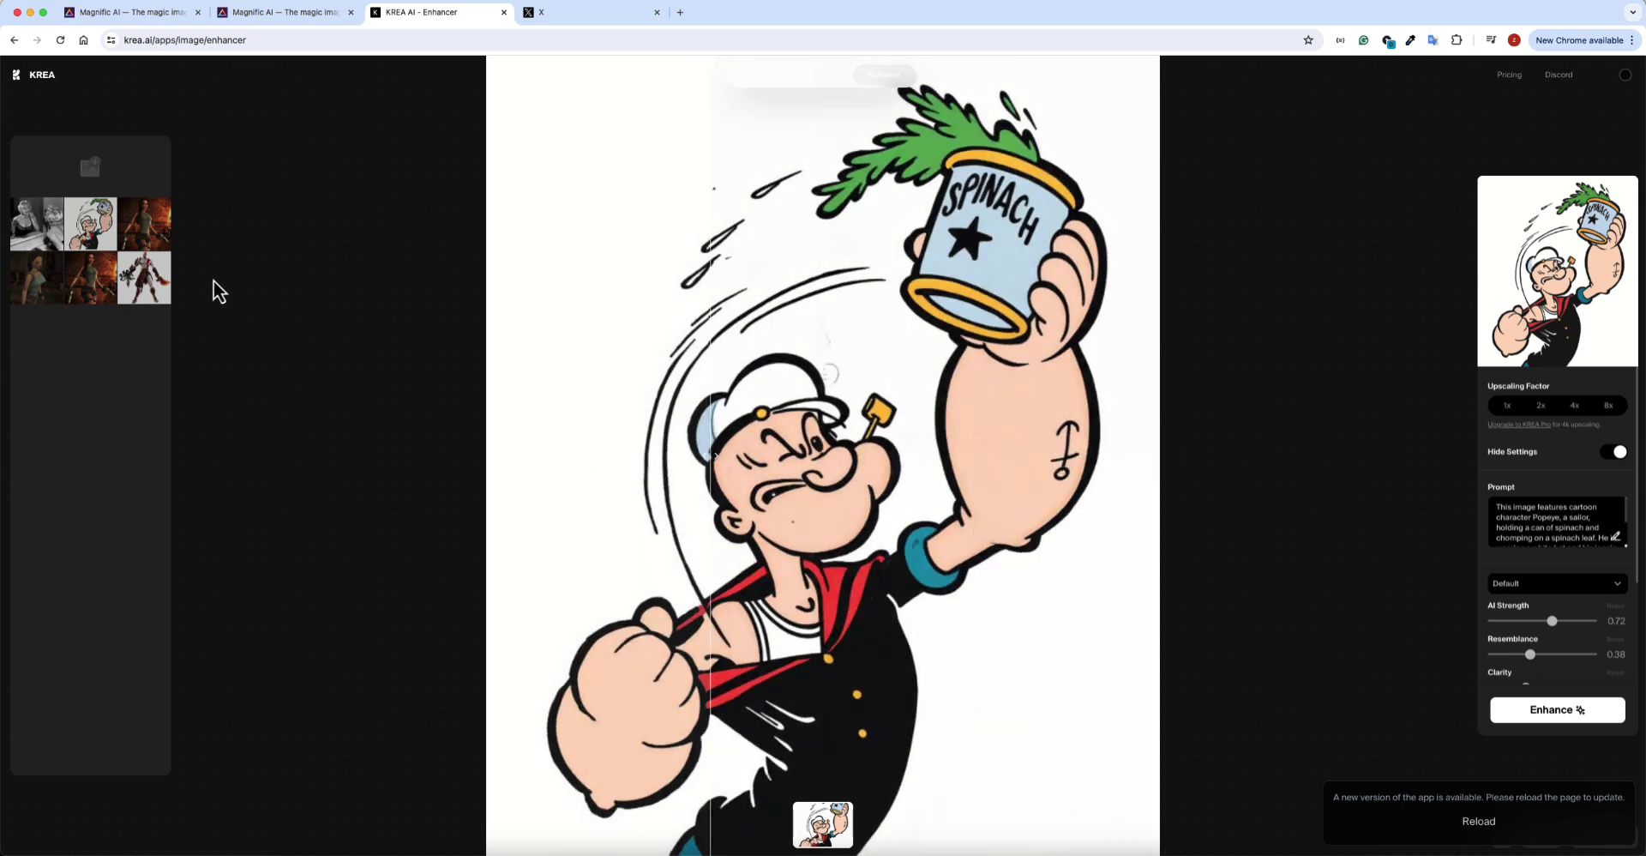
Open the Lara Croft enhancements in KREA and compare the AI Strength 0.60 version with its original.
click(144, 224)
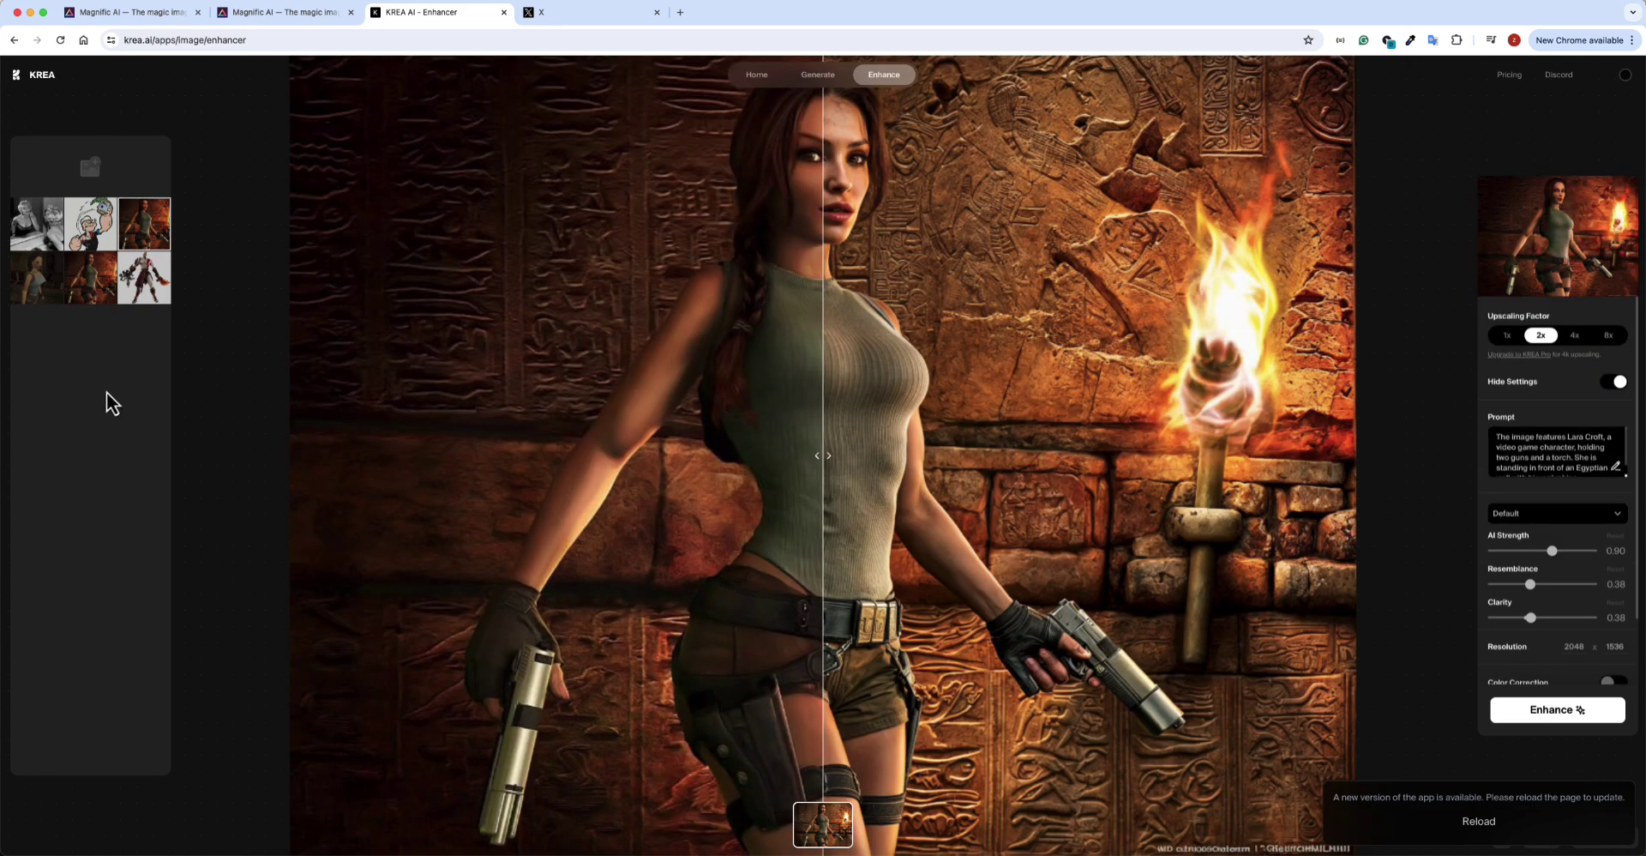
click(105, 291)
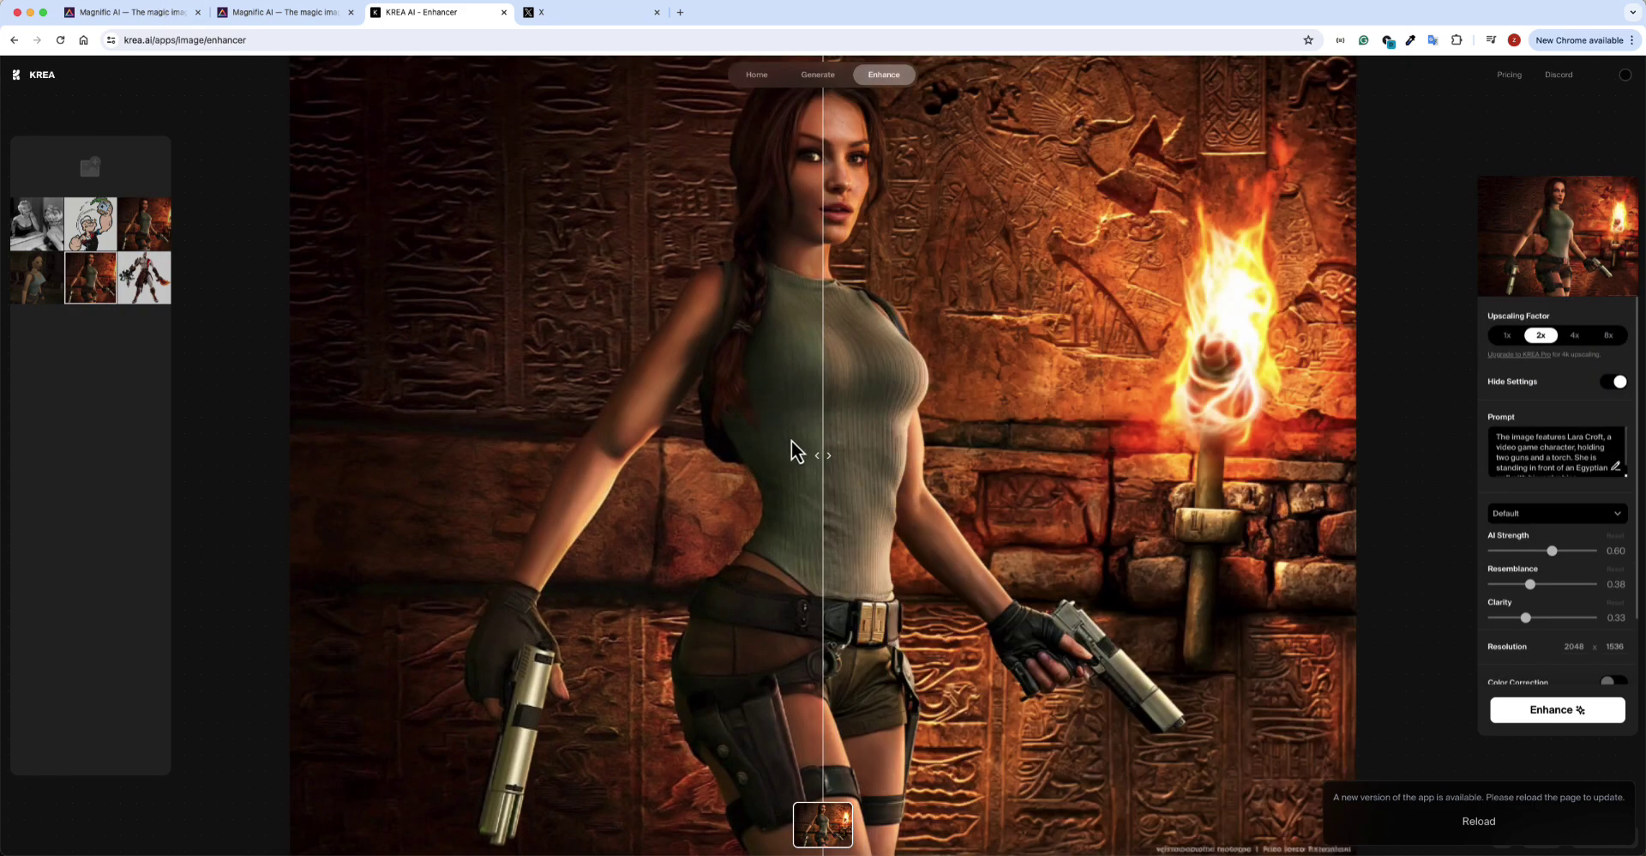
drag(794, 443, 1003, 508)
scroll(945, 334, down, 3)
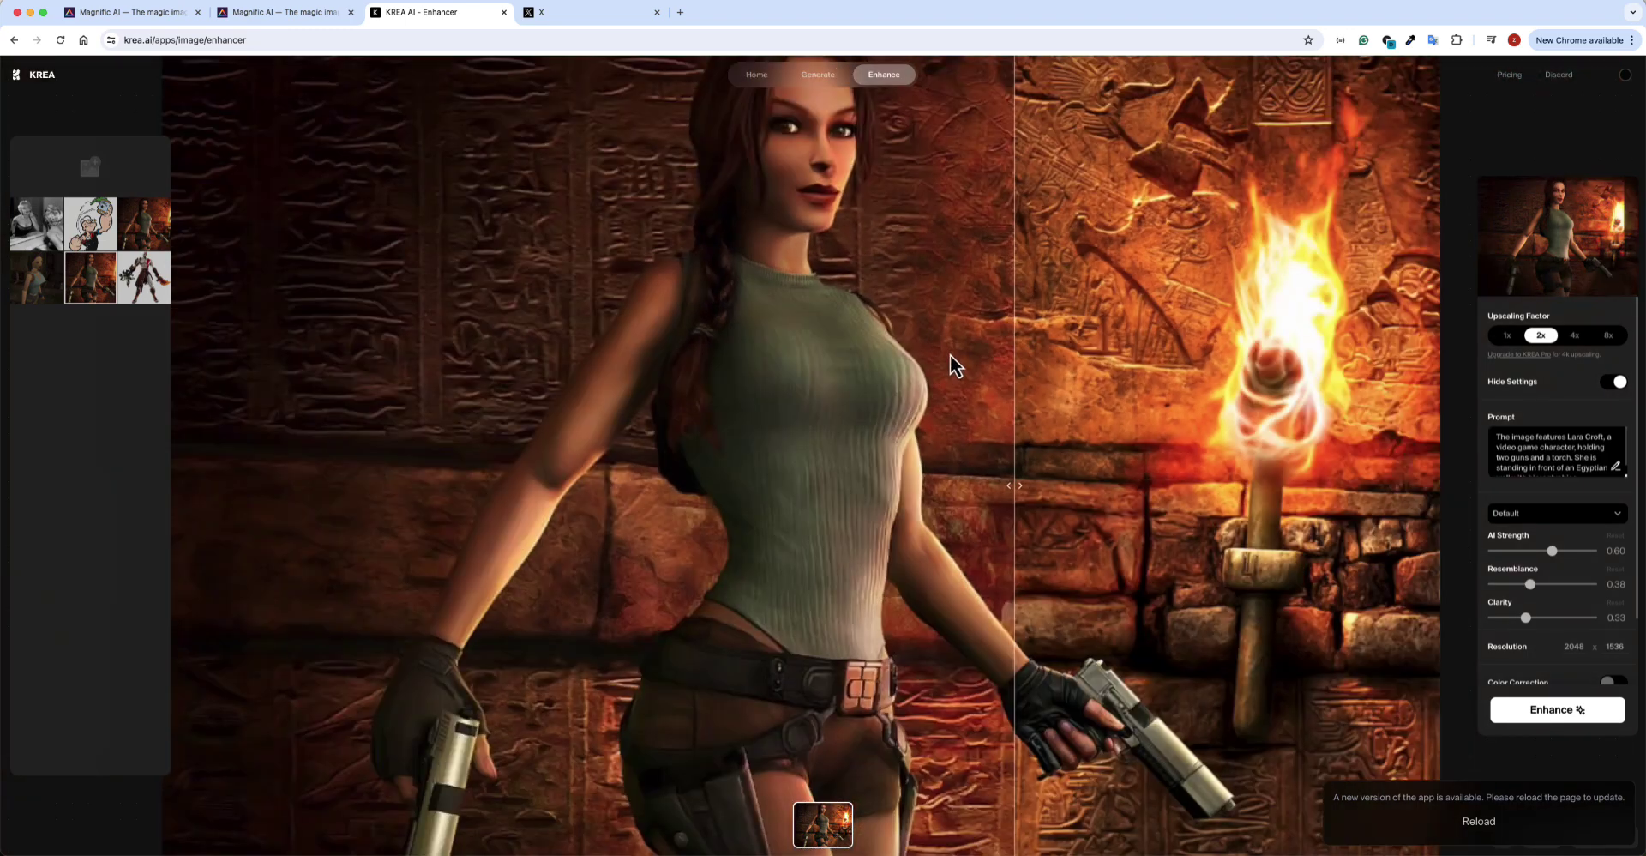
scroll(950, 355, up, 2)
scroll(965, 512, up, 4)
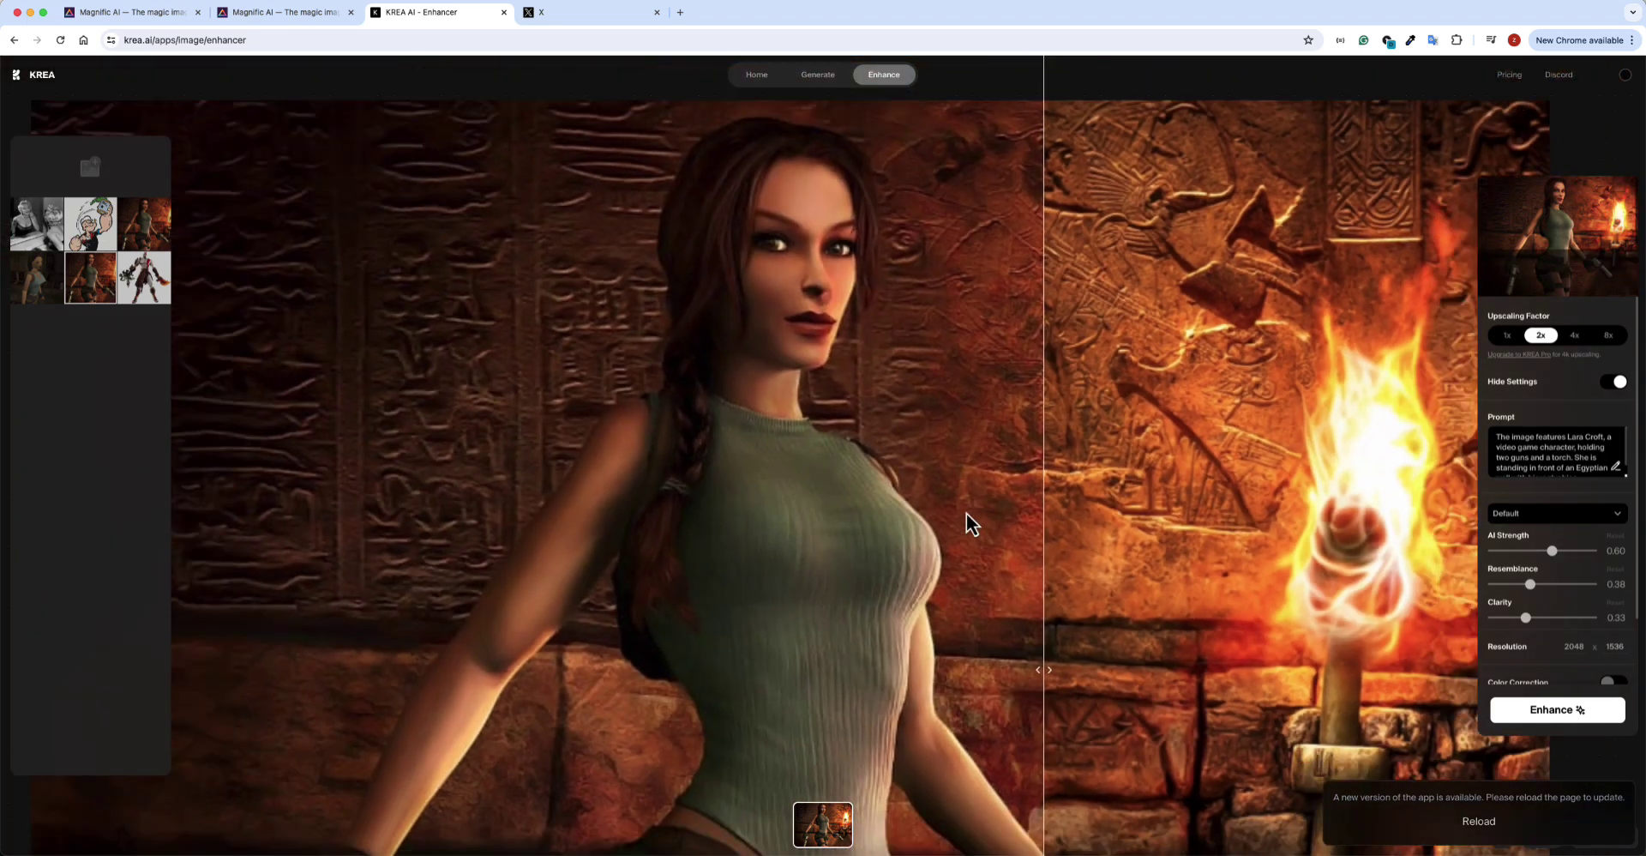
drag(1050, 672, 209, 650)
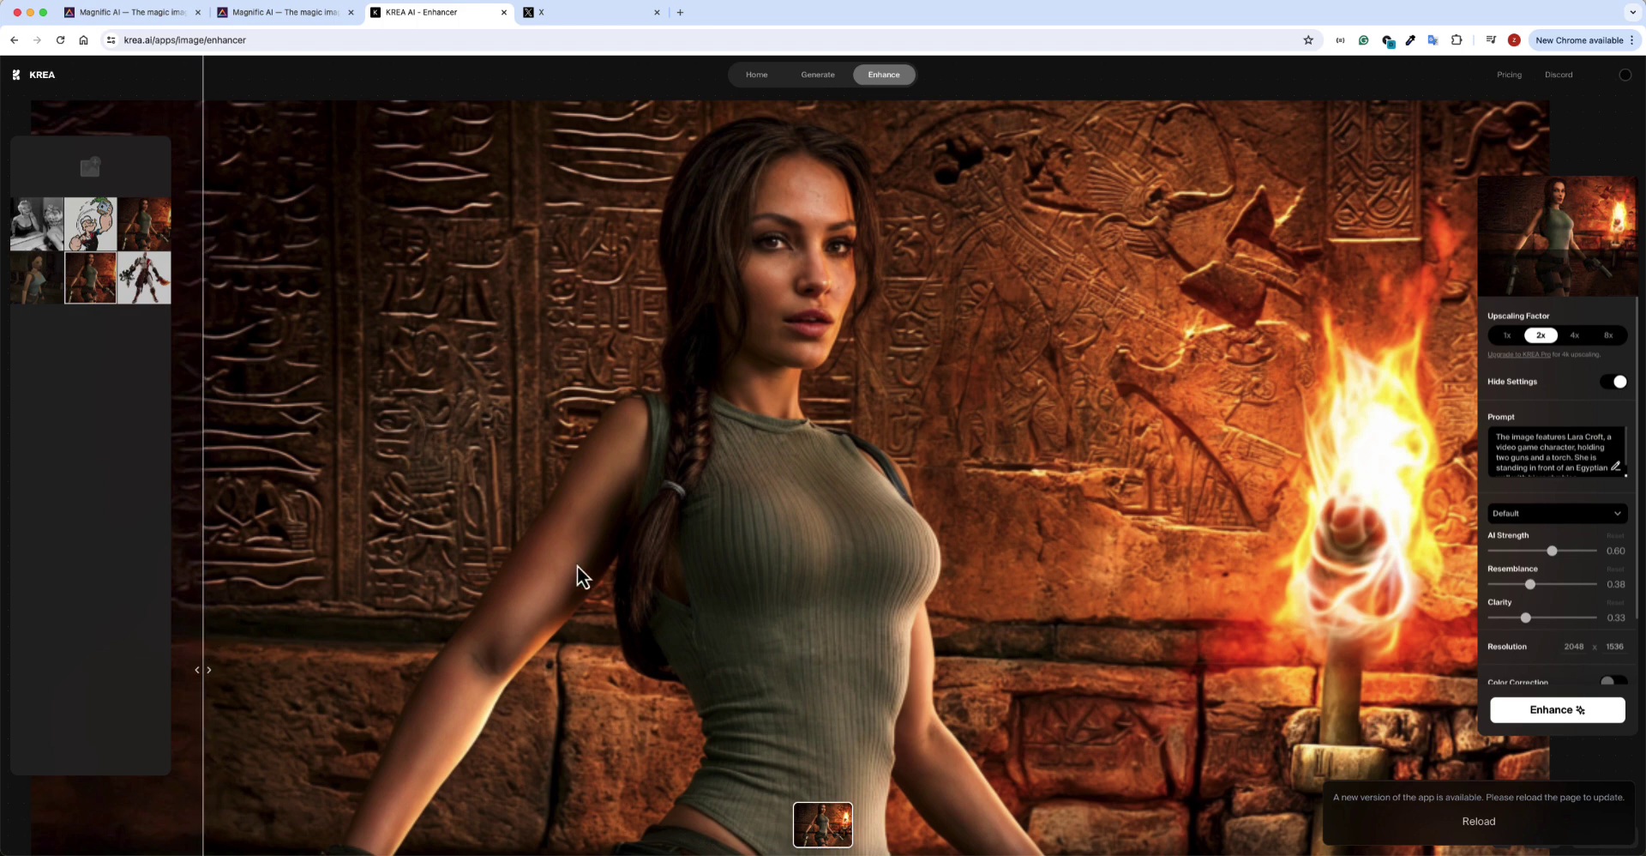
Examine the face and wall carvings of the enhanced Lara Croft image up close, and view the whole picture.
scroll(283, 761, up, 2)
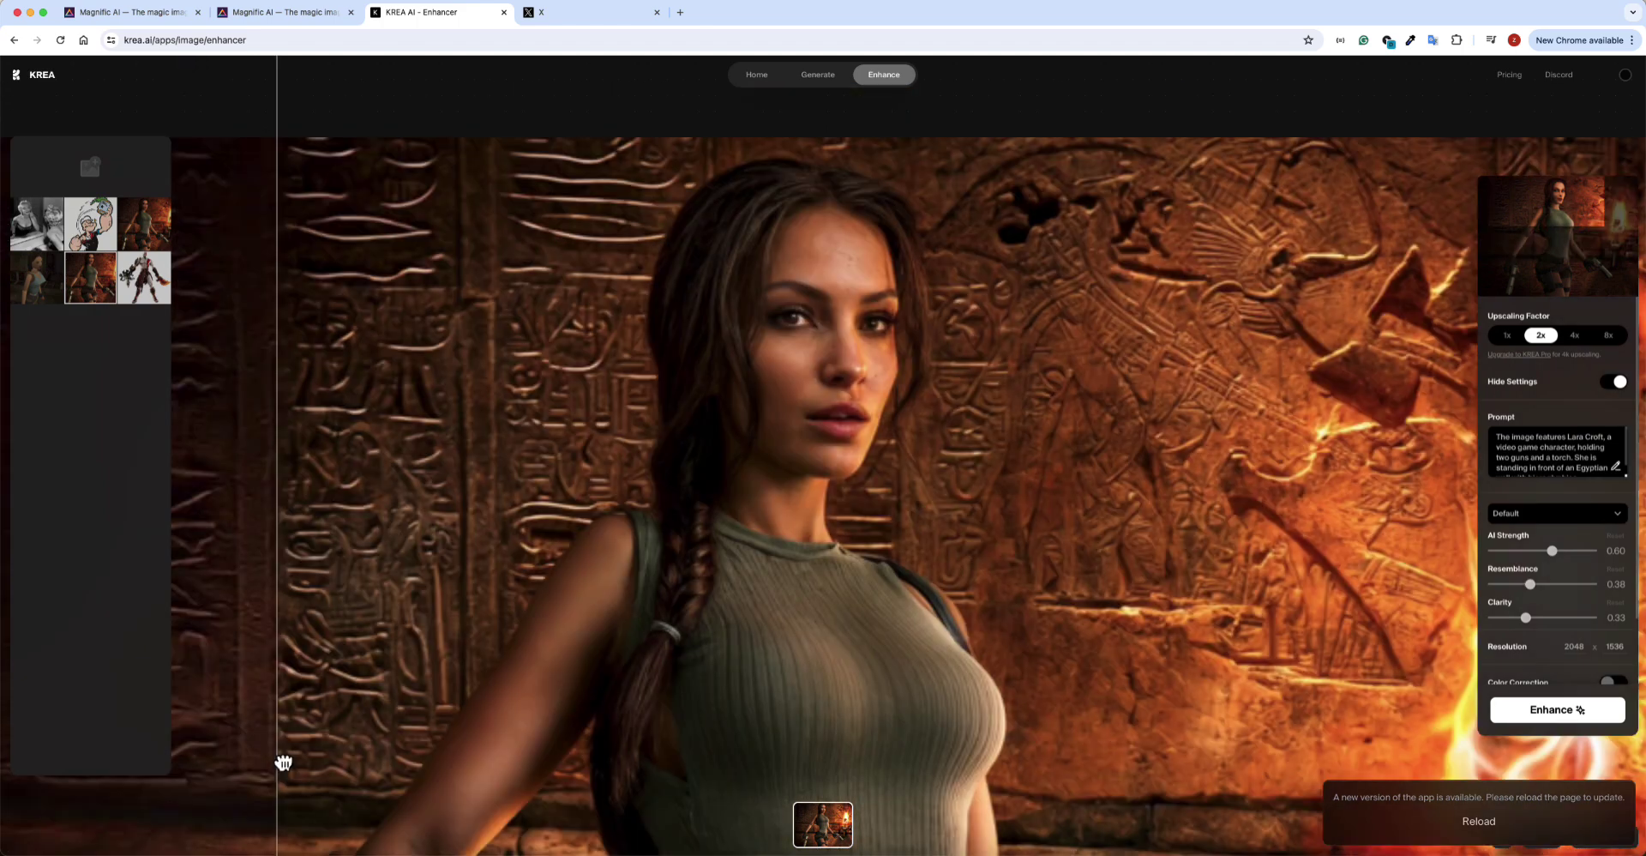
drag(283, 762, 473, 706)
scroll(774, 261, down, 1)
scroll(758, 491, up, 2)
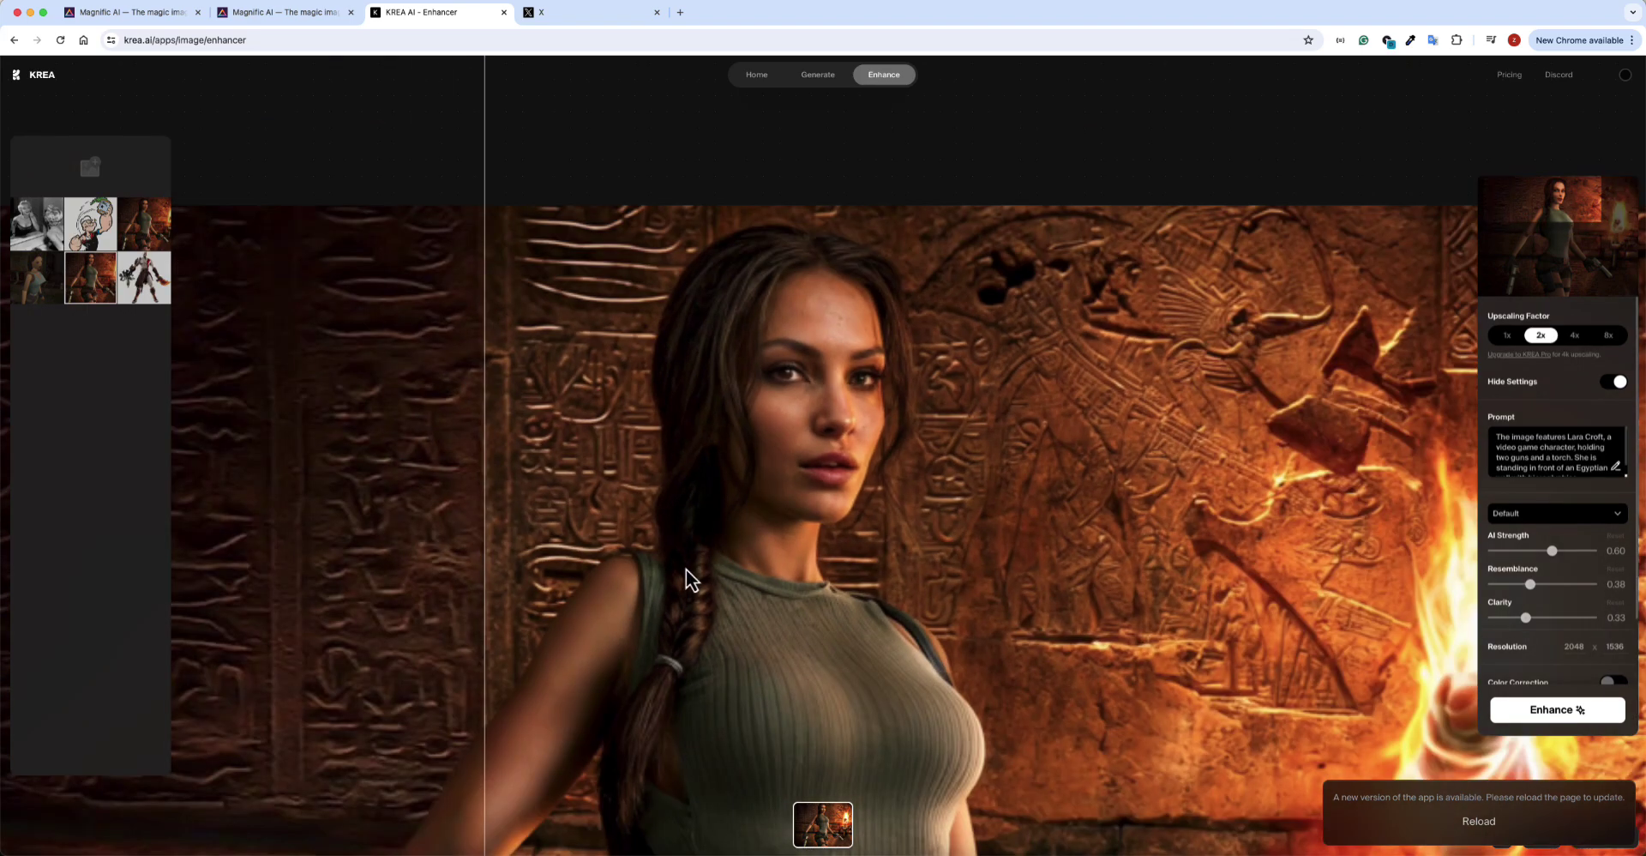
scroll(734, 450, down, 5)
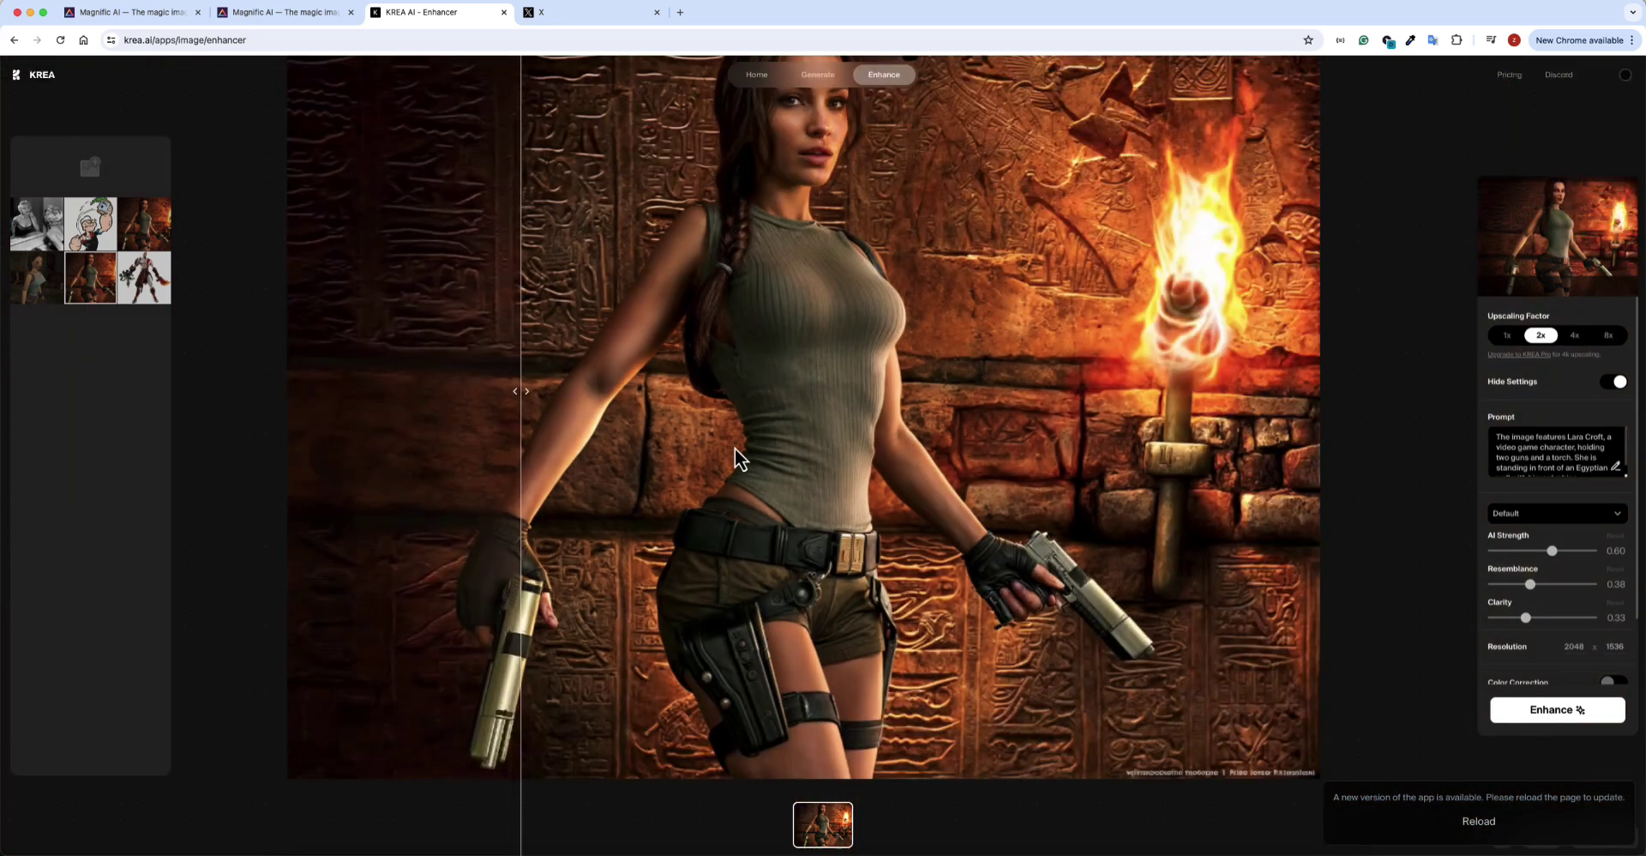
Review the monthly subscription plans of KREA and of Magnific to compare their prices.
click(1508, 75)
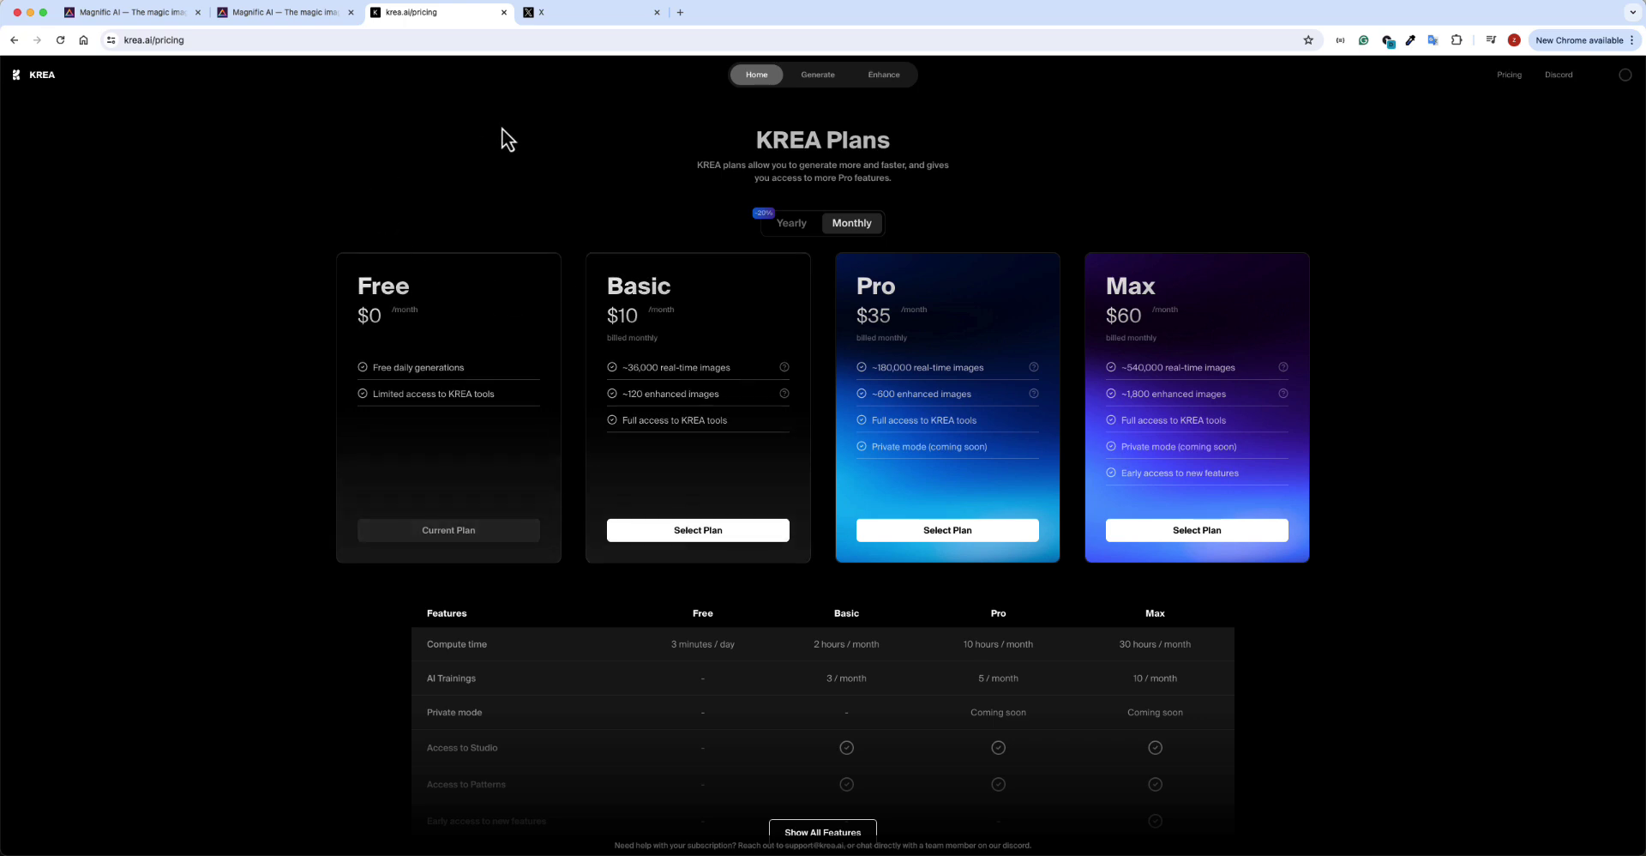
click(261, 16)
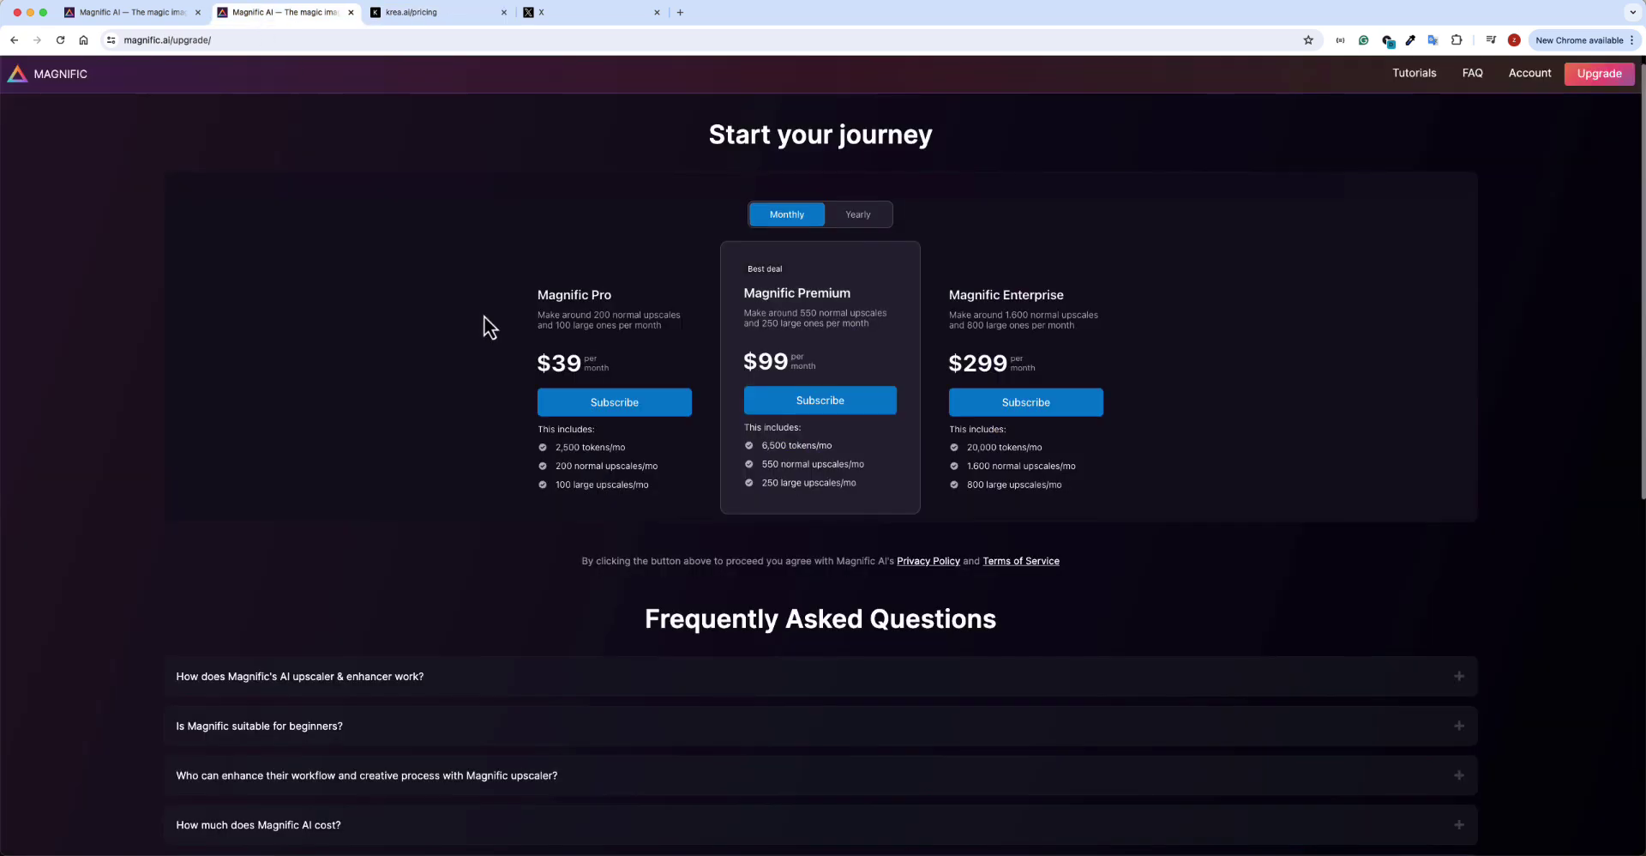
scroll(489, 326, up, 1)
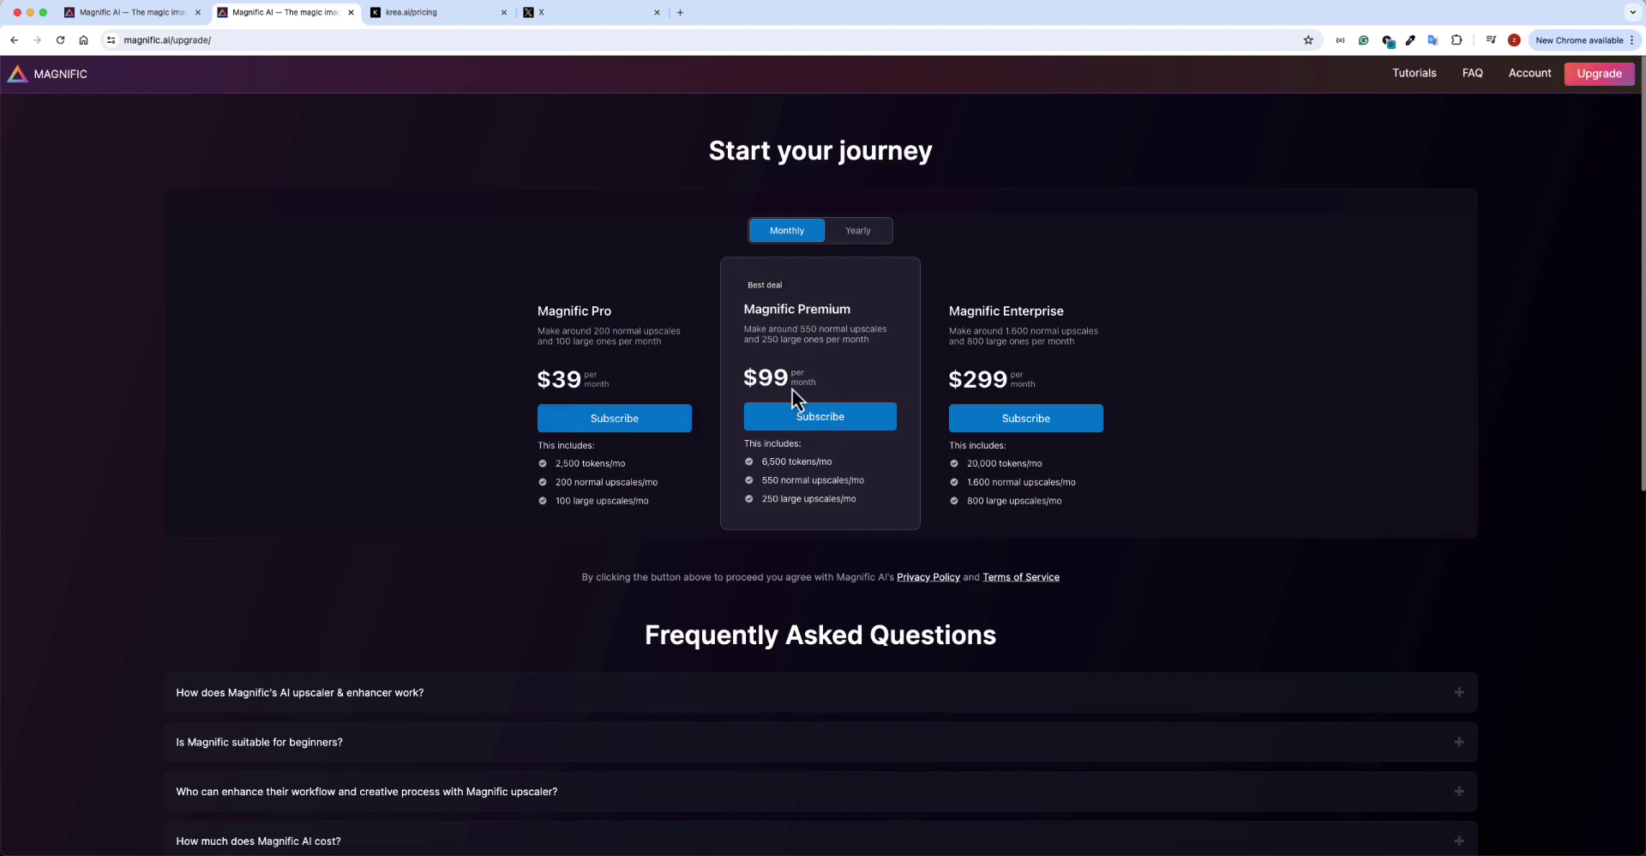
key(ctrl+shift+Tab)
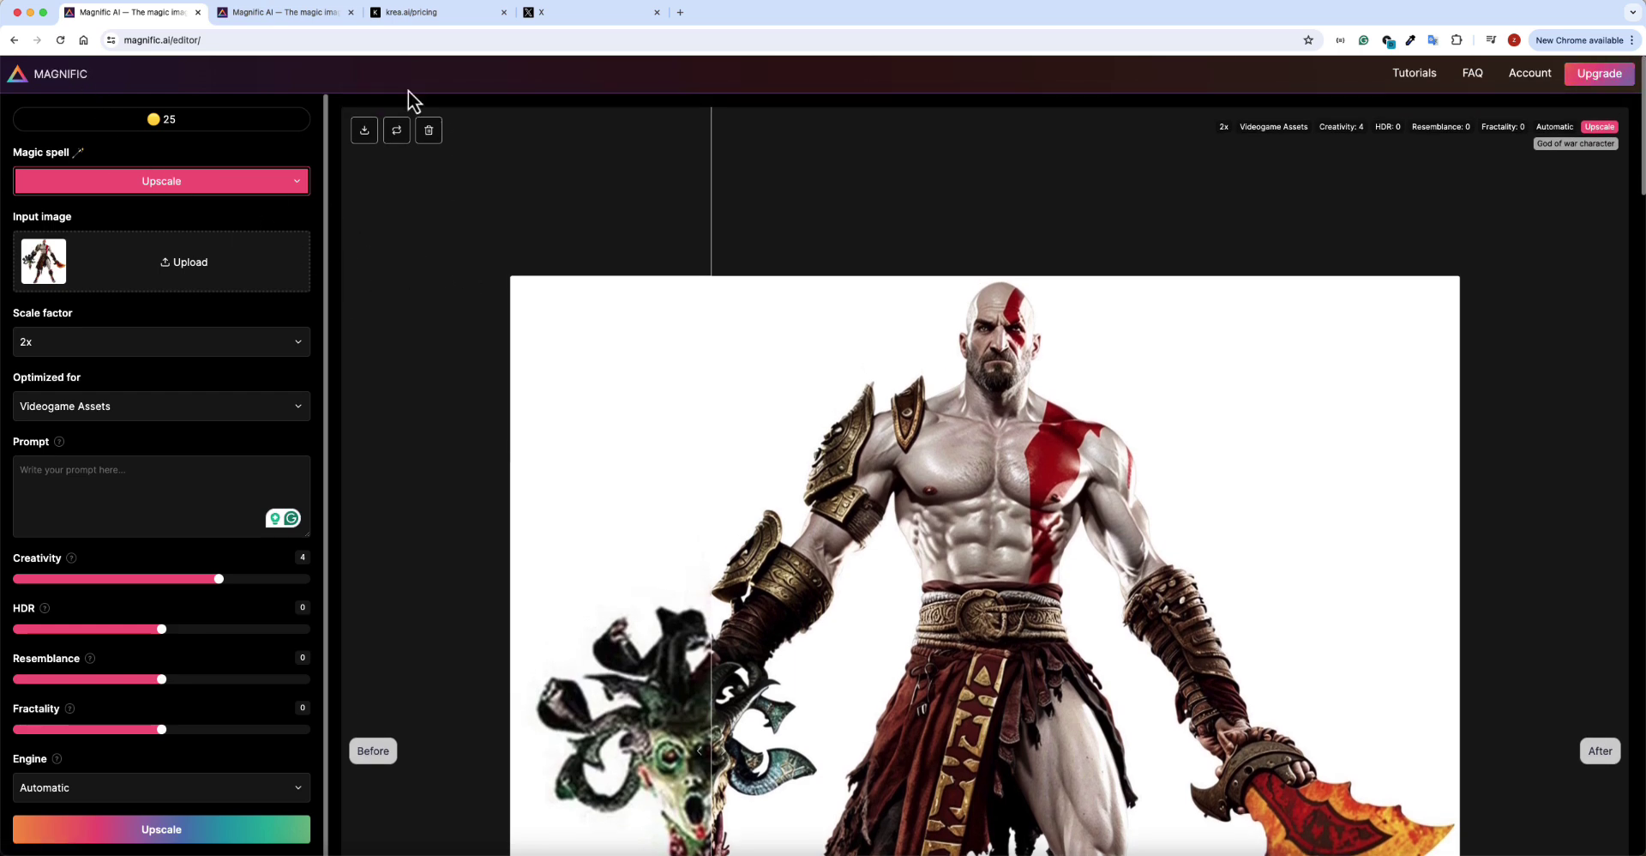
click(280, 13)
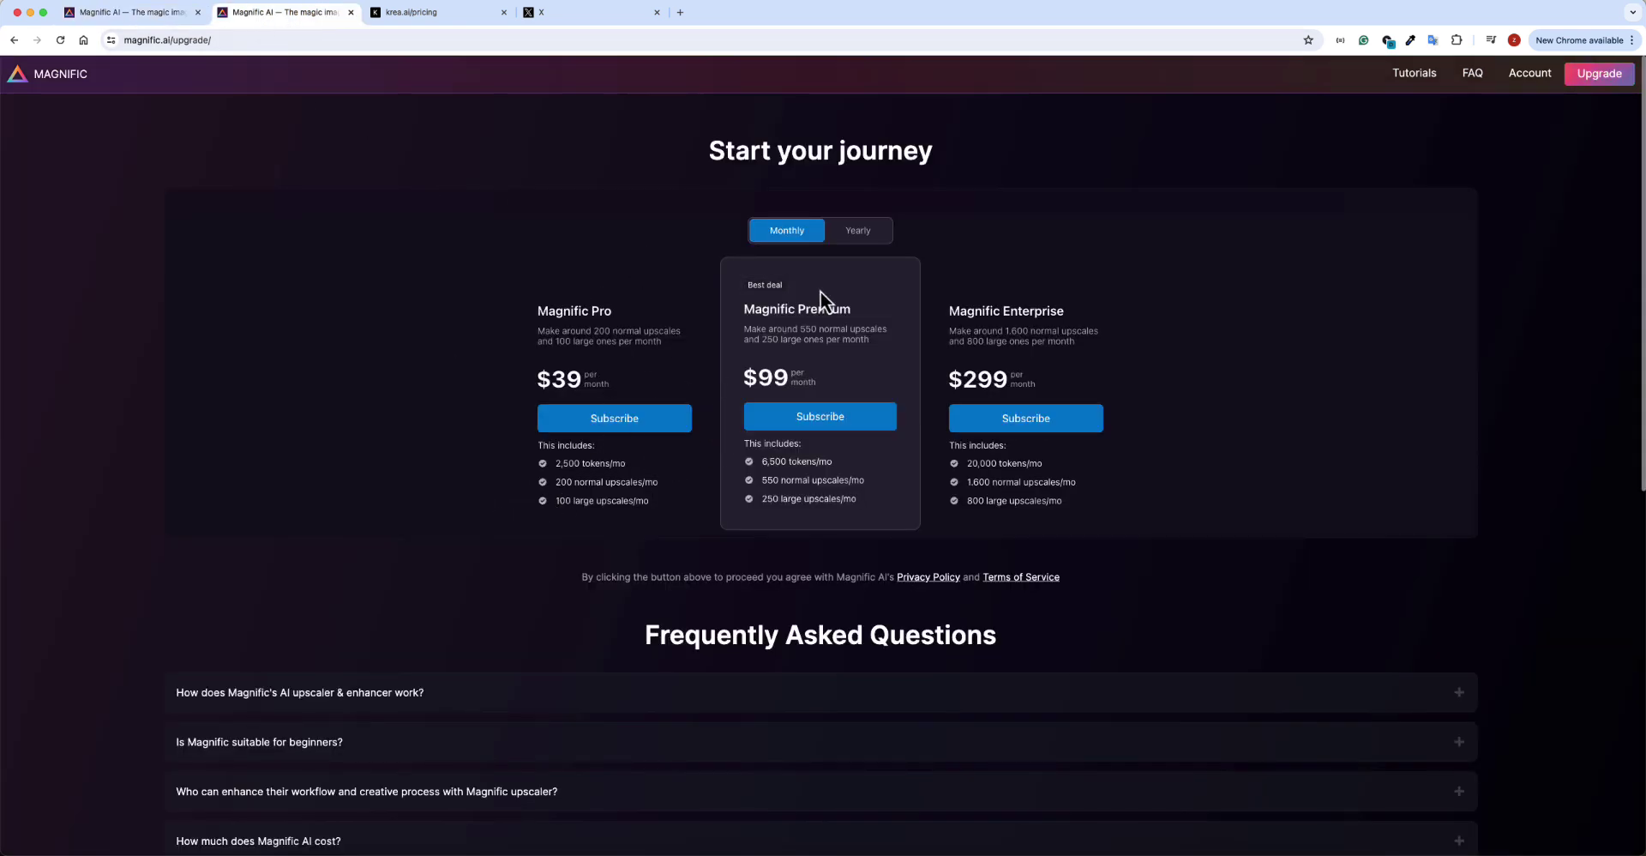
Return to the Magnific editor and compare the God of War character's upscale with its original up close.
click(151, 15)
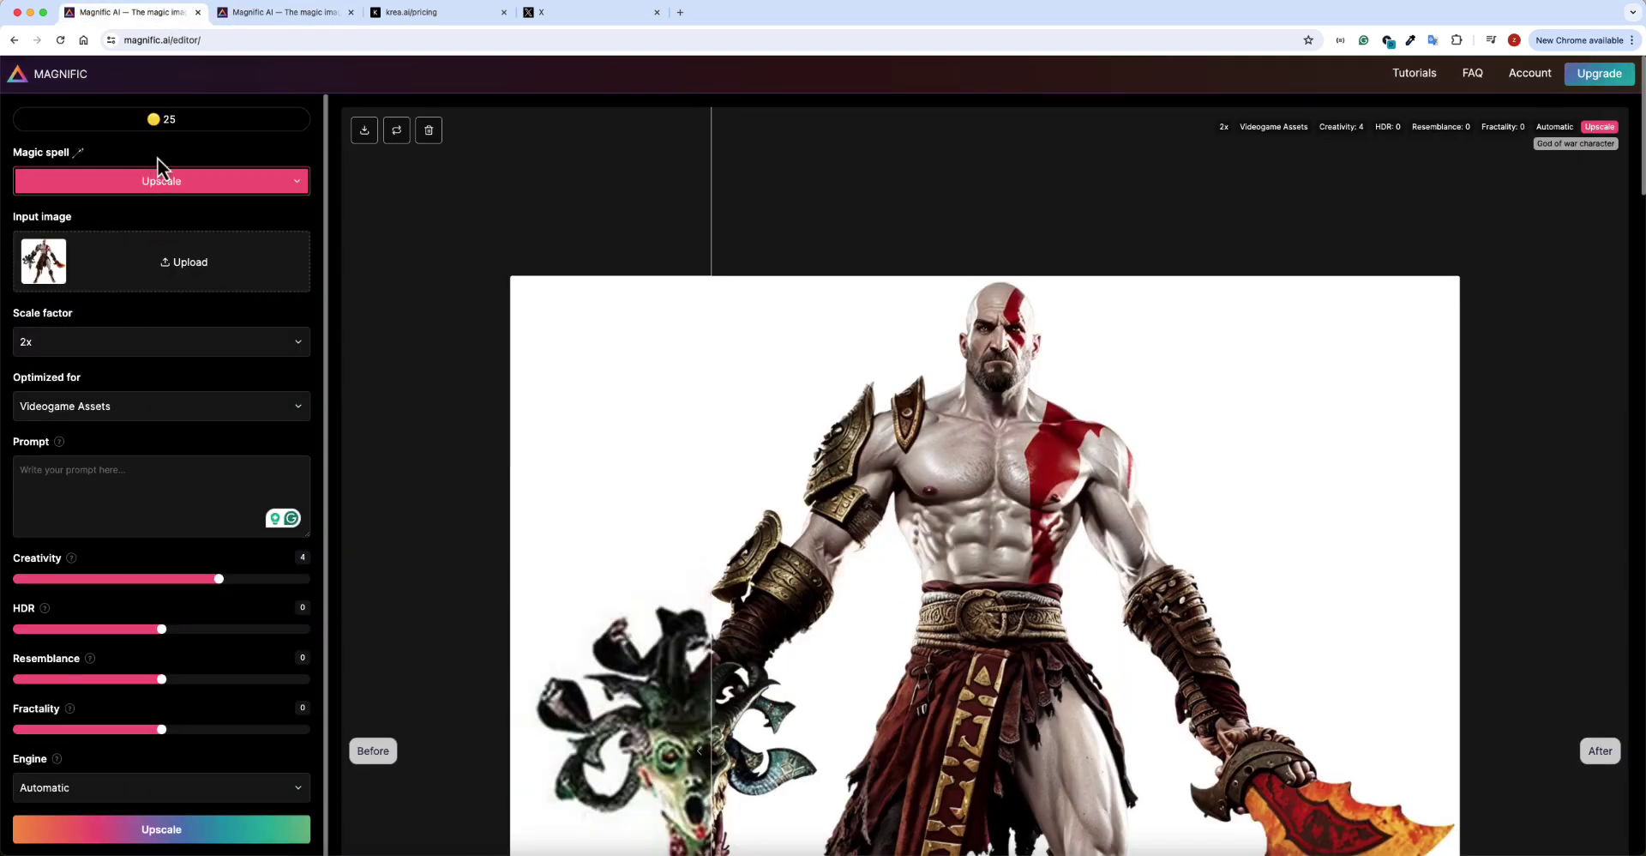
scroll(385, 559, down, 1)
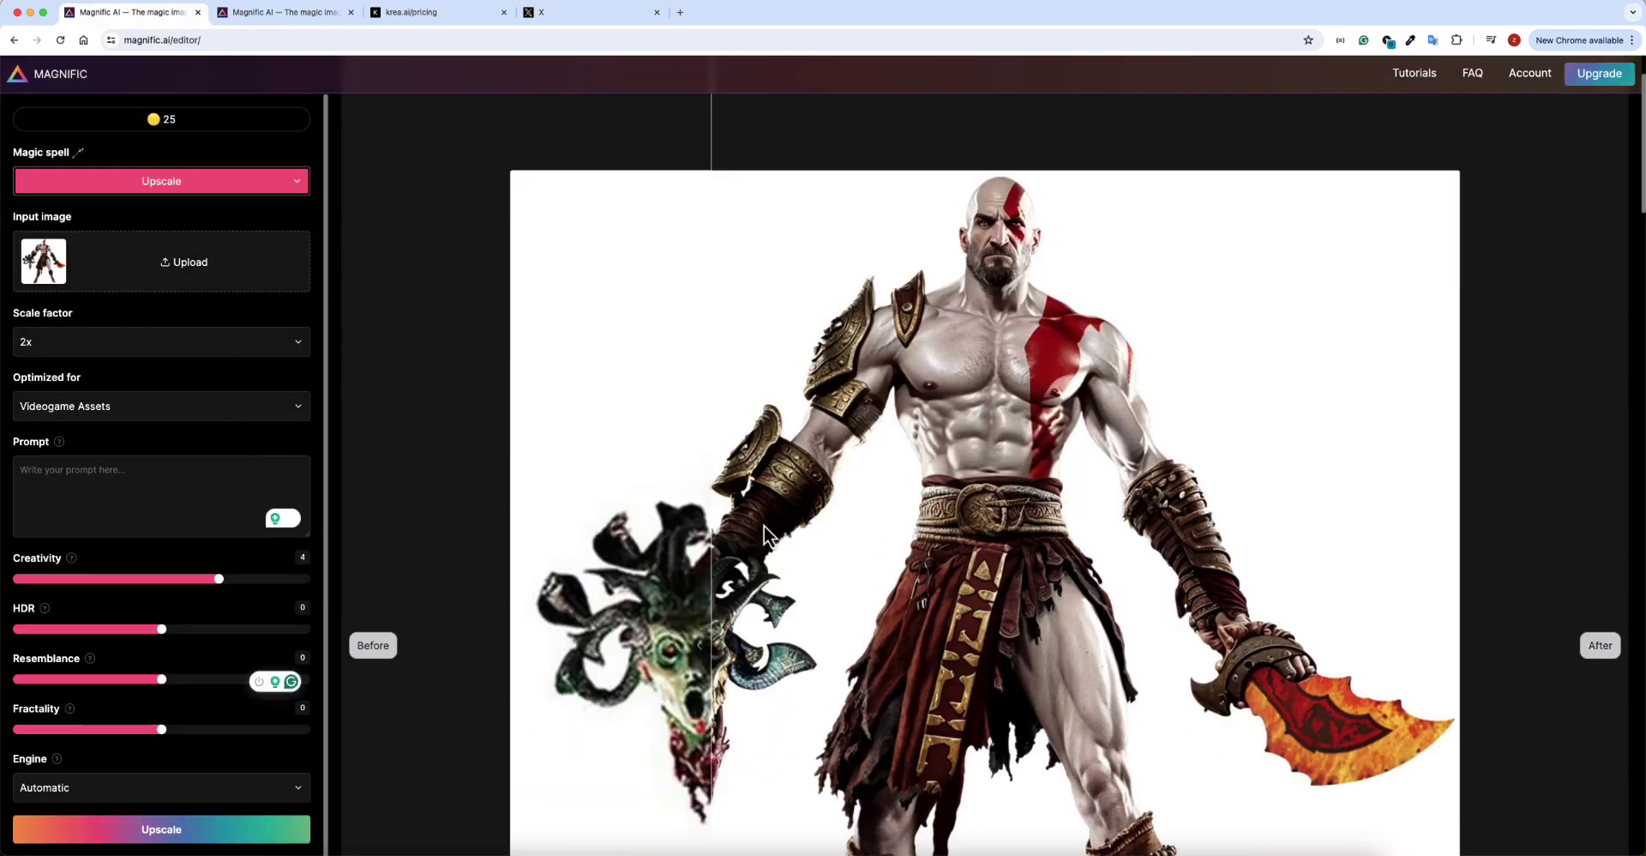
drag(701, 645, 860, 665)
scroll(1029, 360, up, 1)
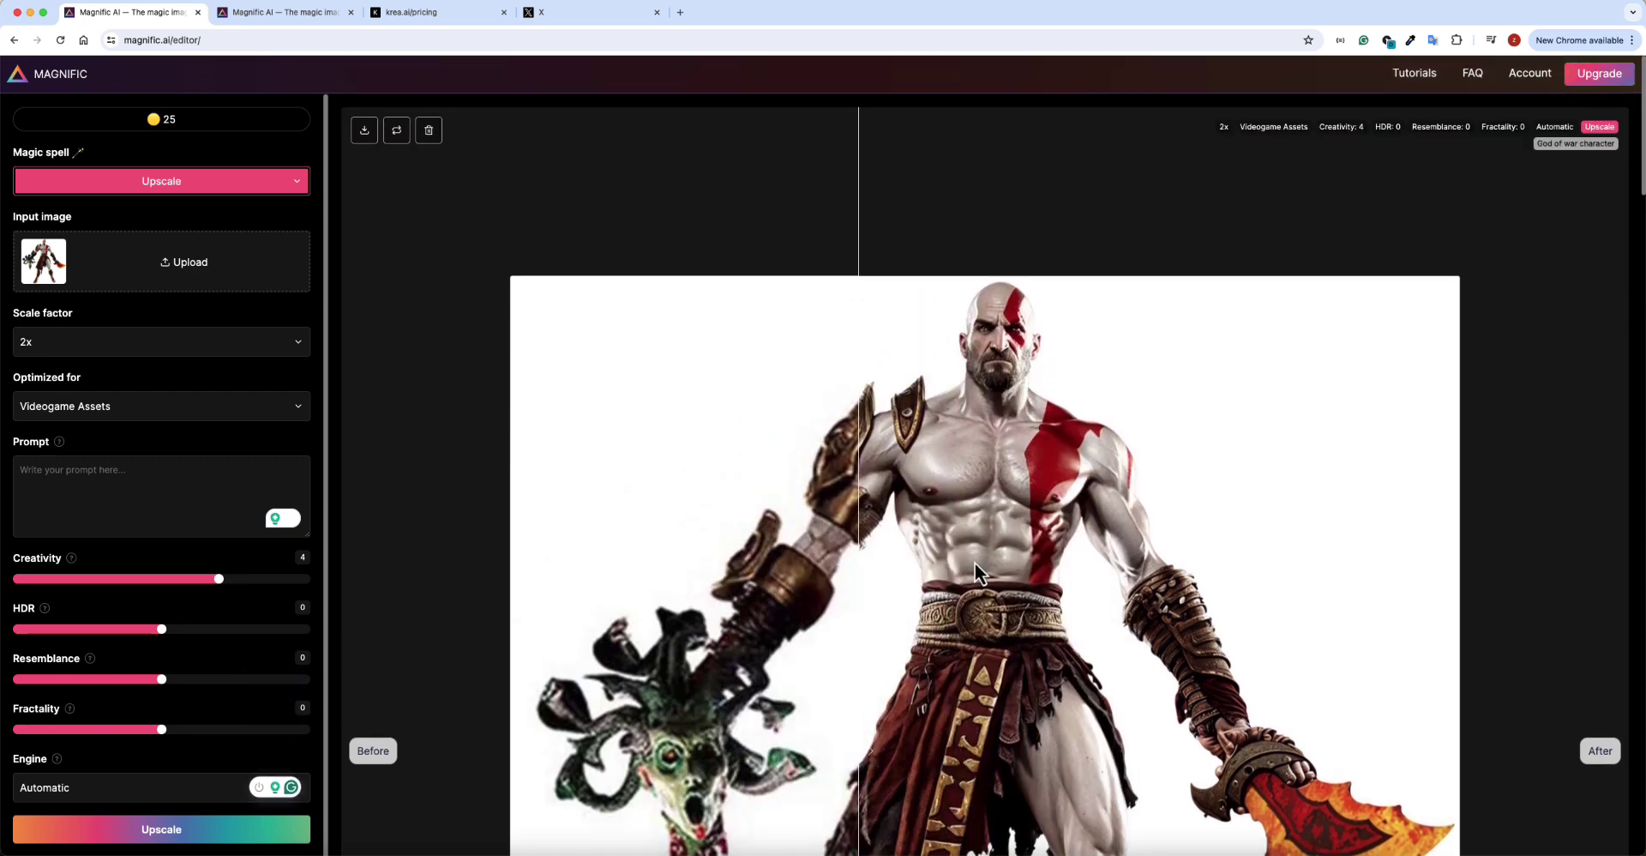
scroll(1012, 548, up, 3)
scroll(1029, 529, up, 2)
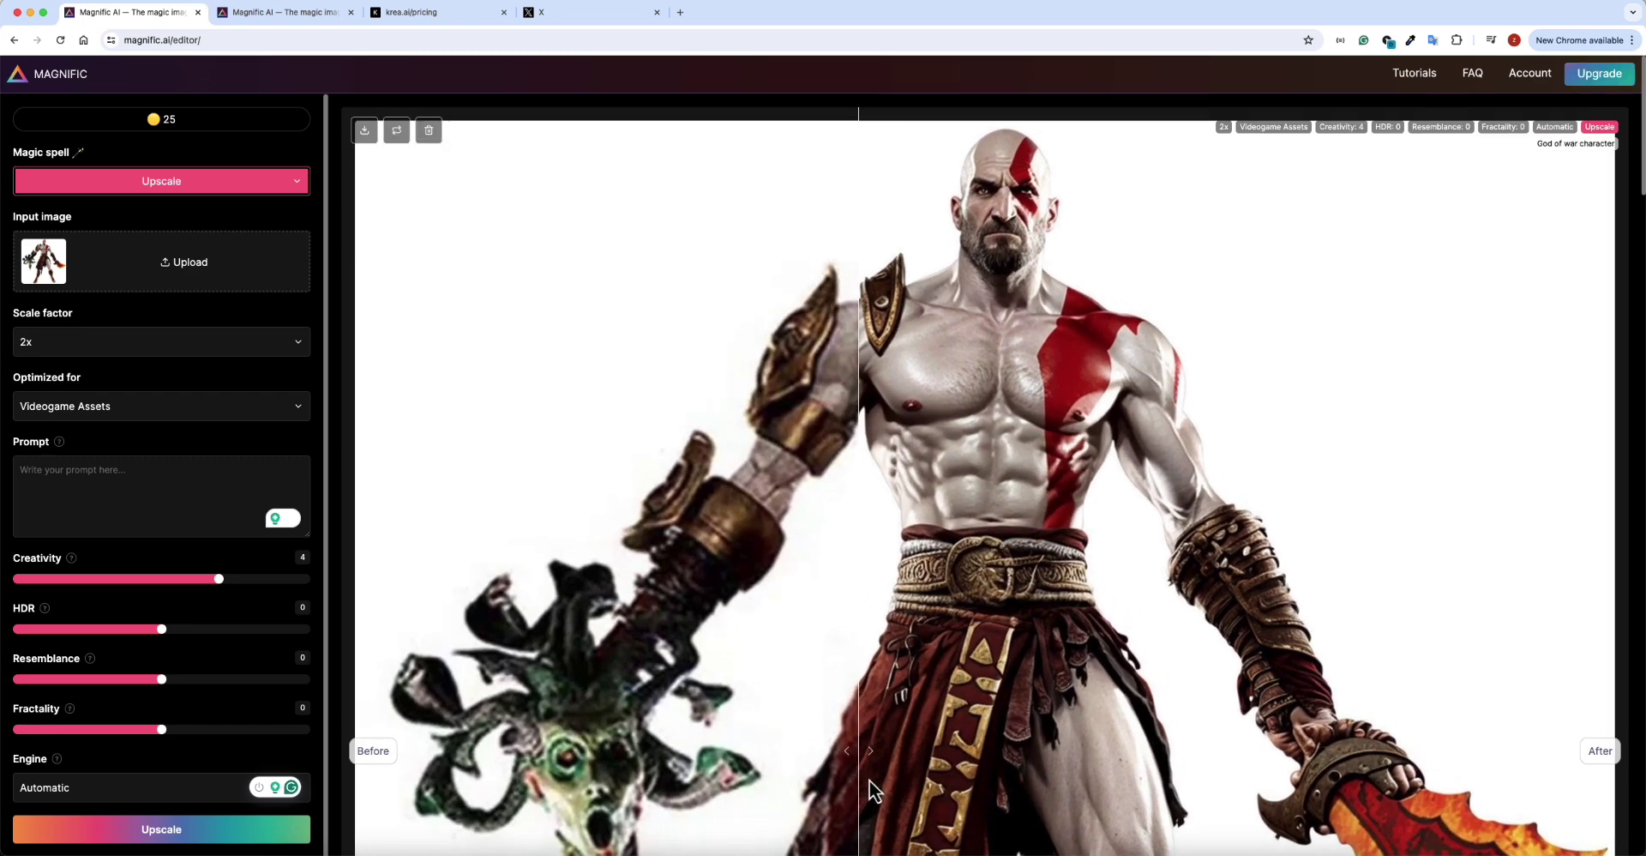
drag(902, 763, 821, 785)
Compare the Lara Croft upscale made at Creativity 3 with its original, including the face and torch areas.
scroll(1022, 554, down, 10)
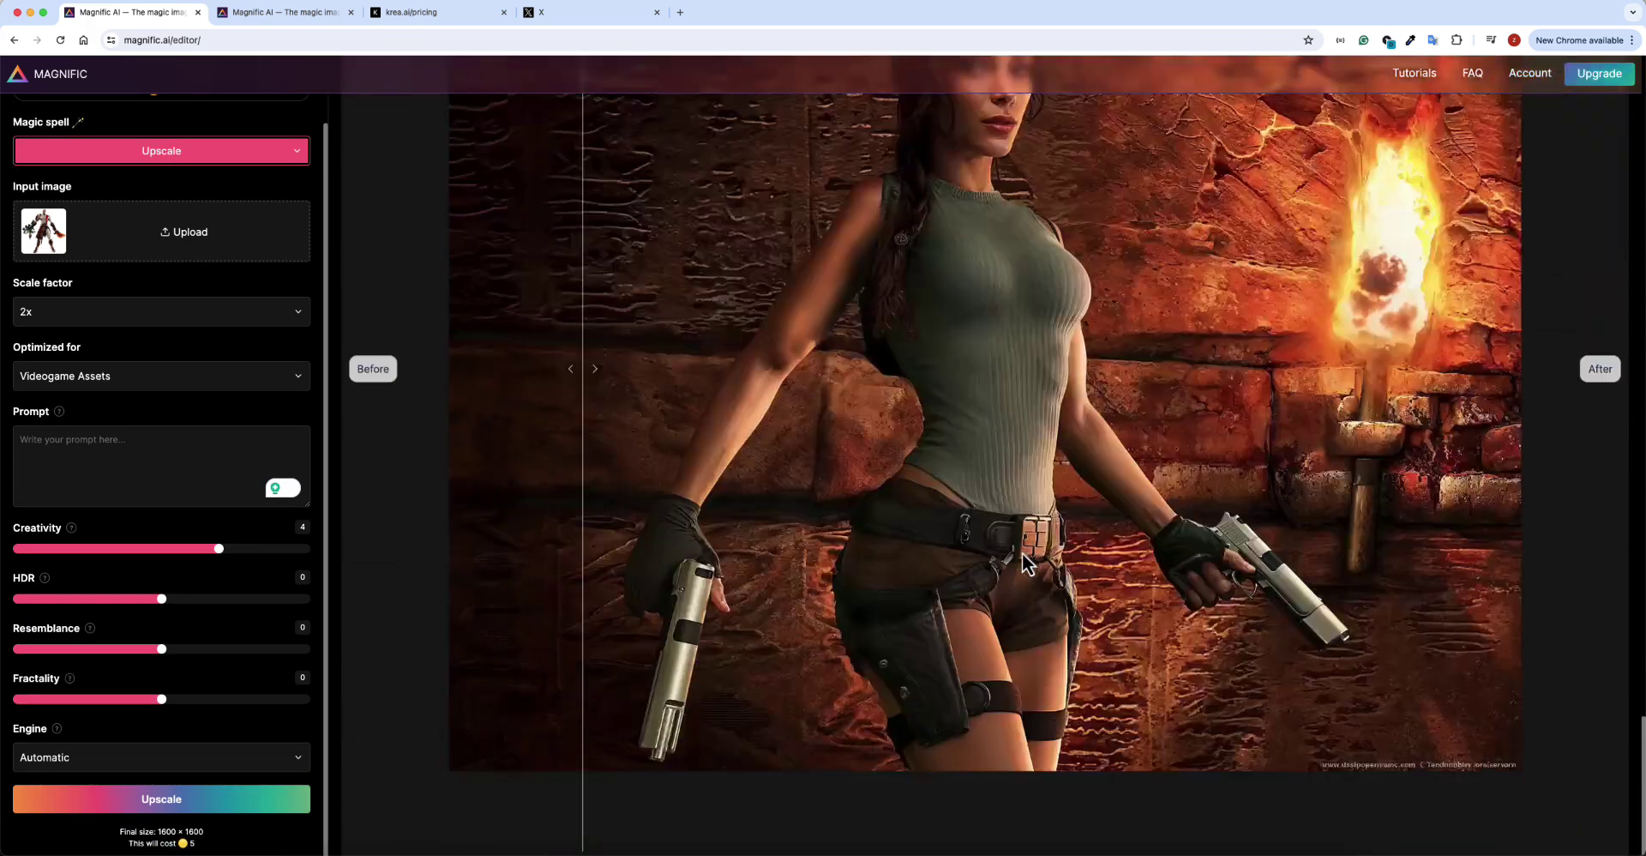
scroll(1022, 553, up, 5)
scroll(857, 566, down, 1)
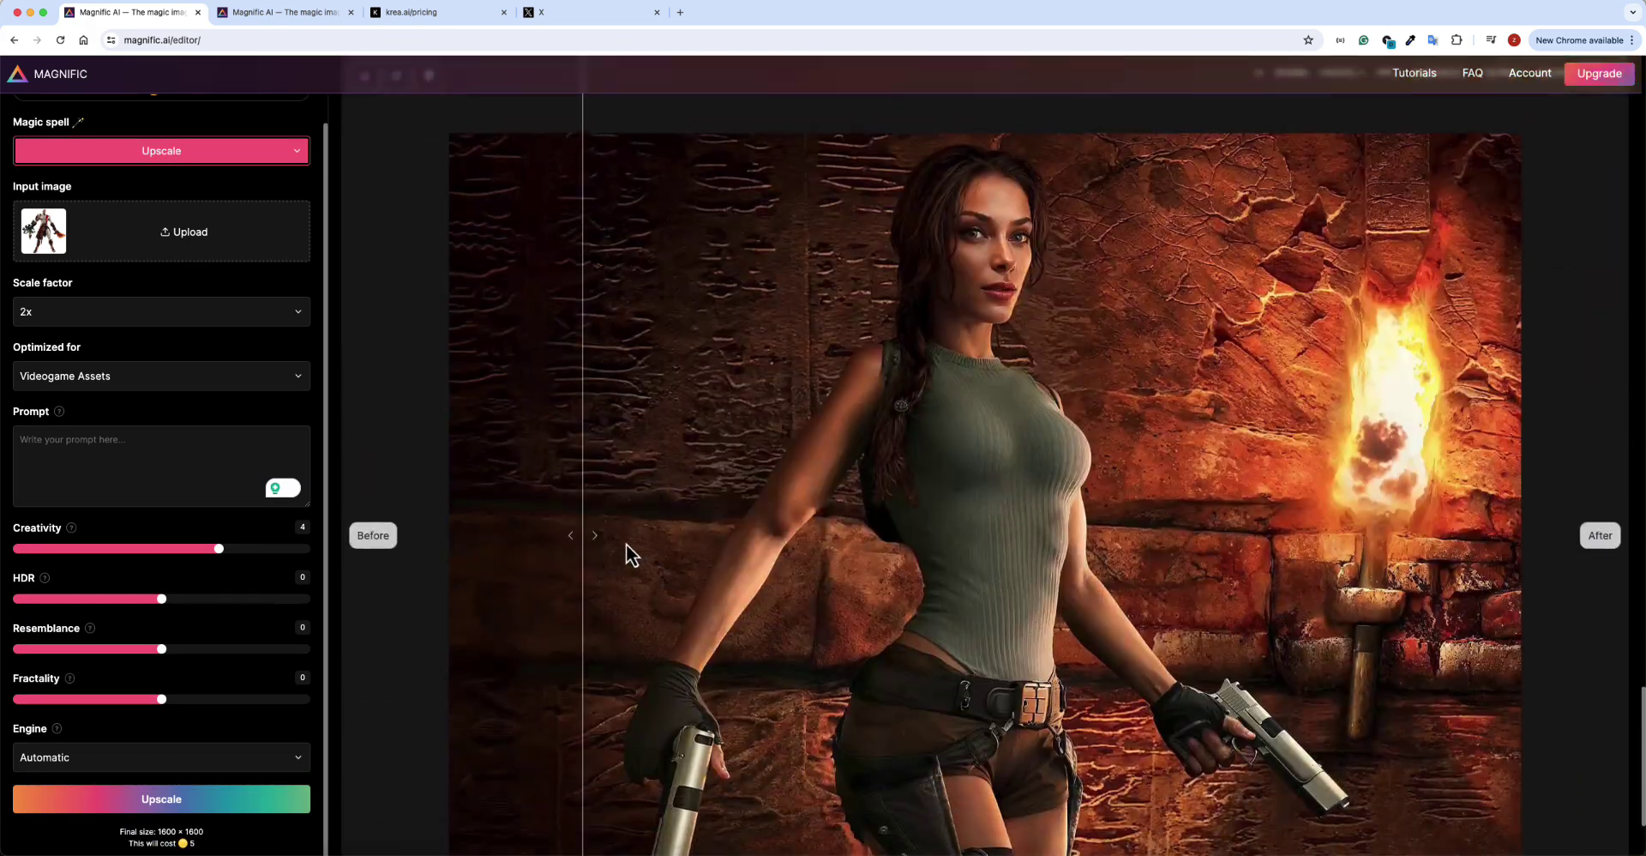
drag(624, 544, 1071, 554)
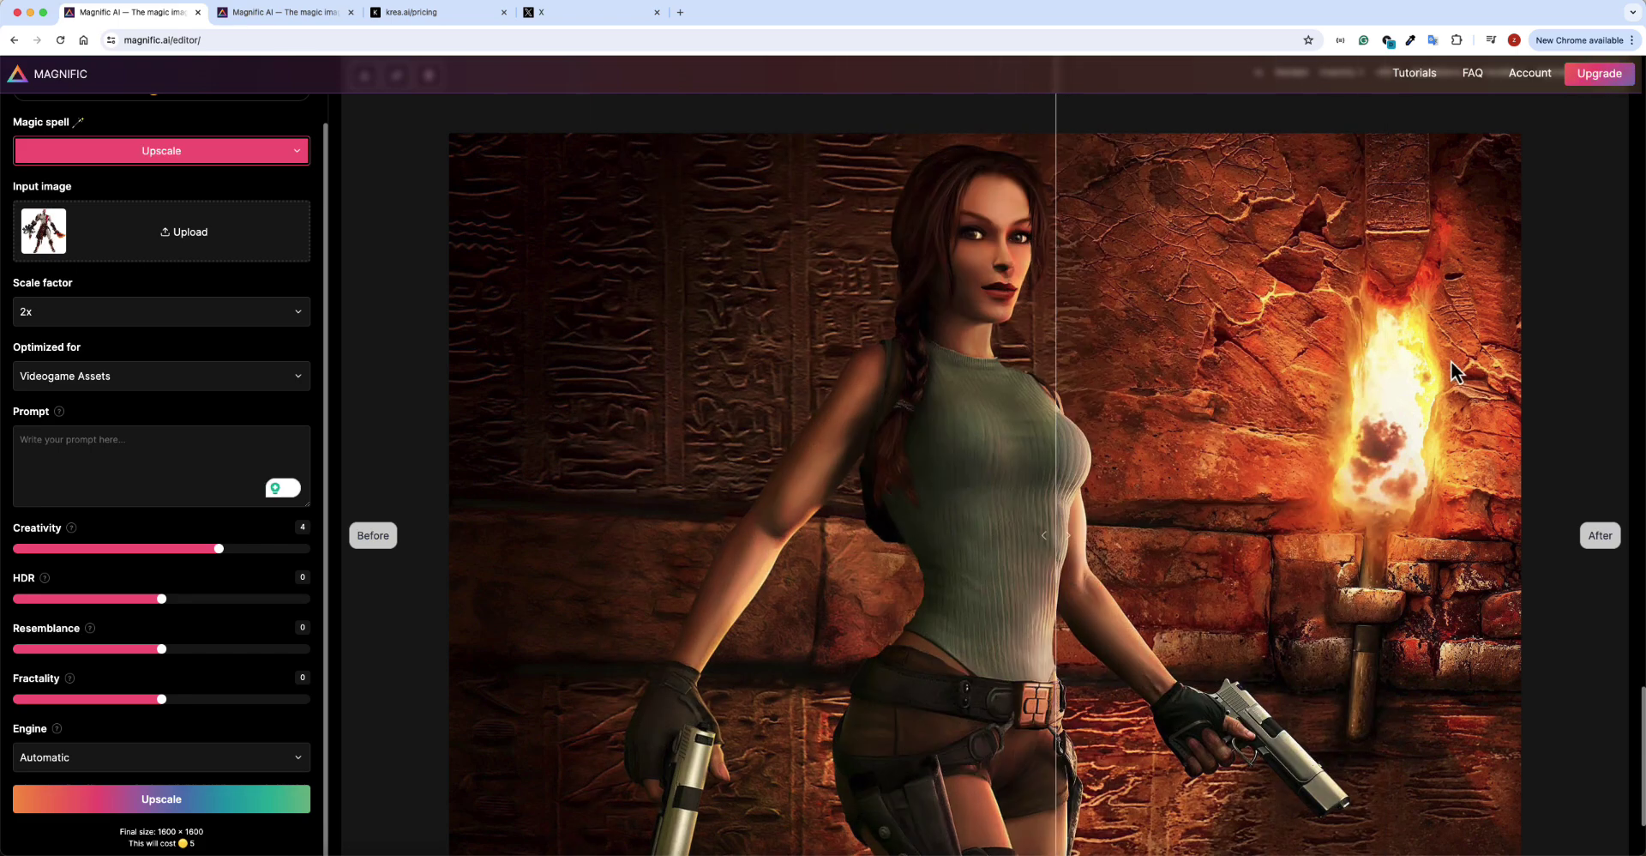
scroll(1452, 370, down, 2)
scroll(1452, 370, up, 4)
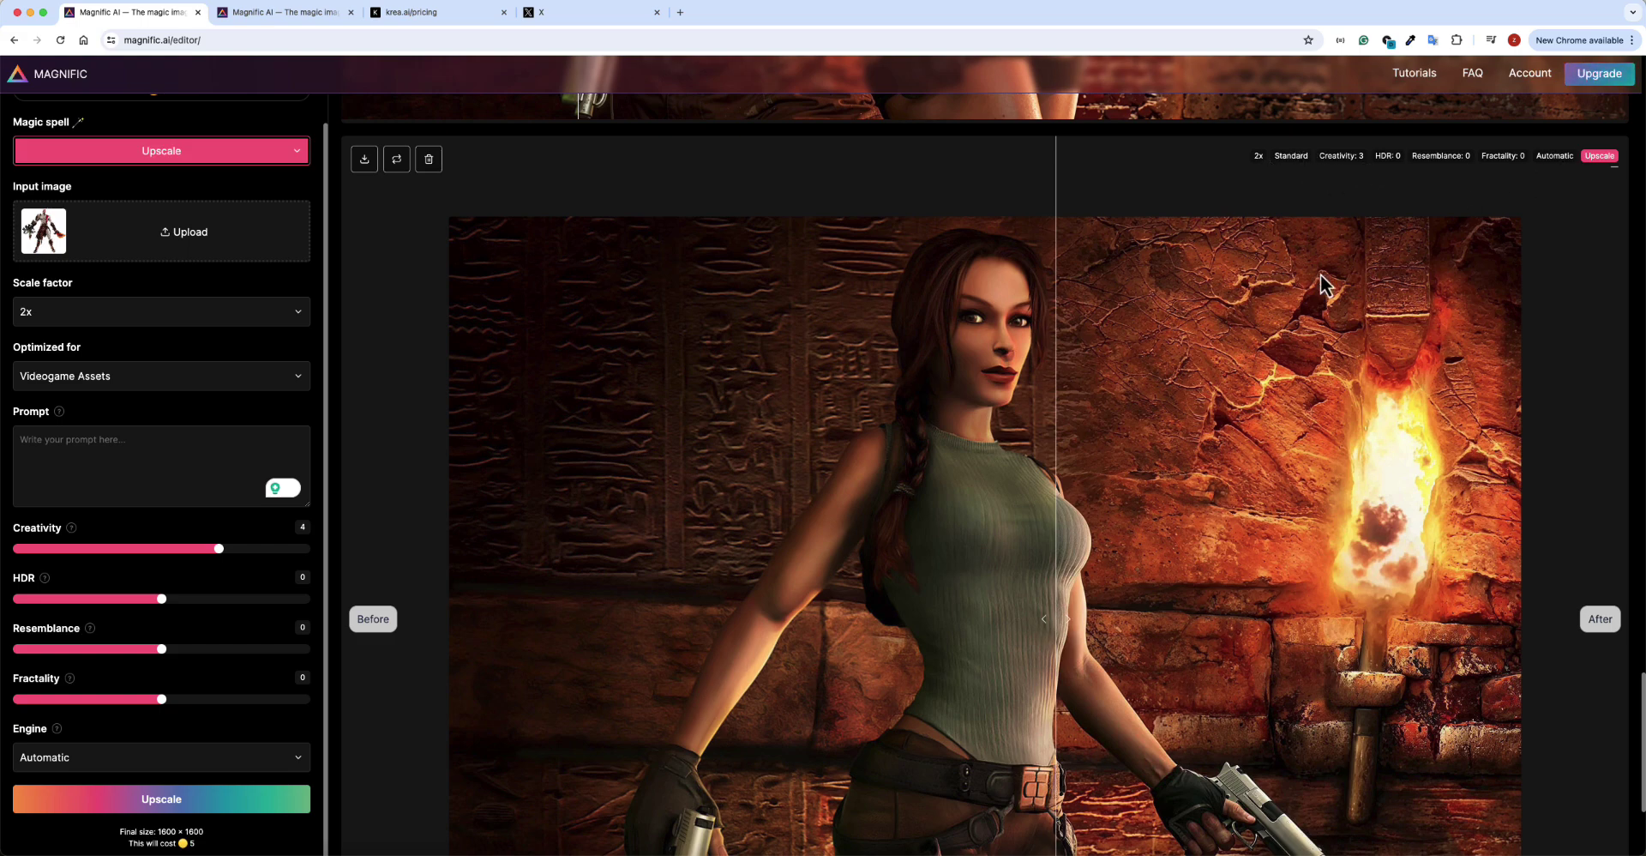
drag(846, 635, 611, 649)
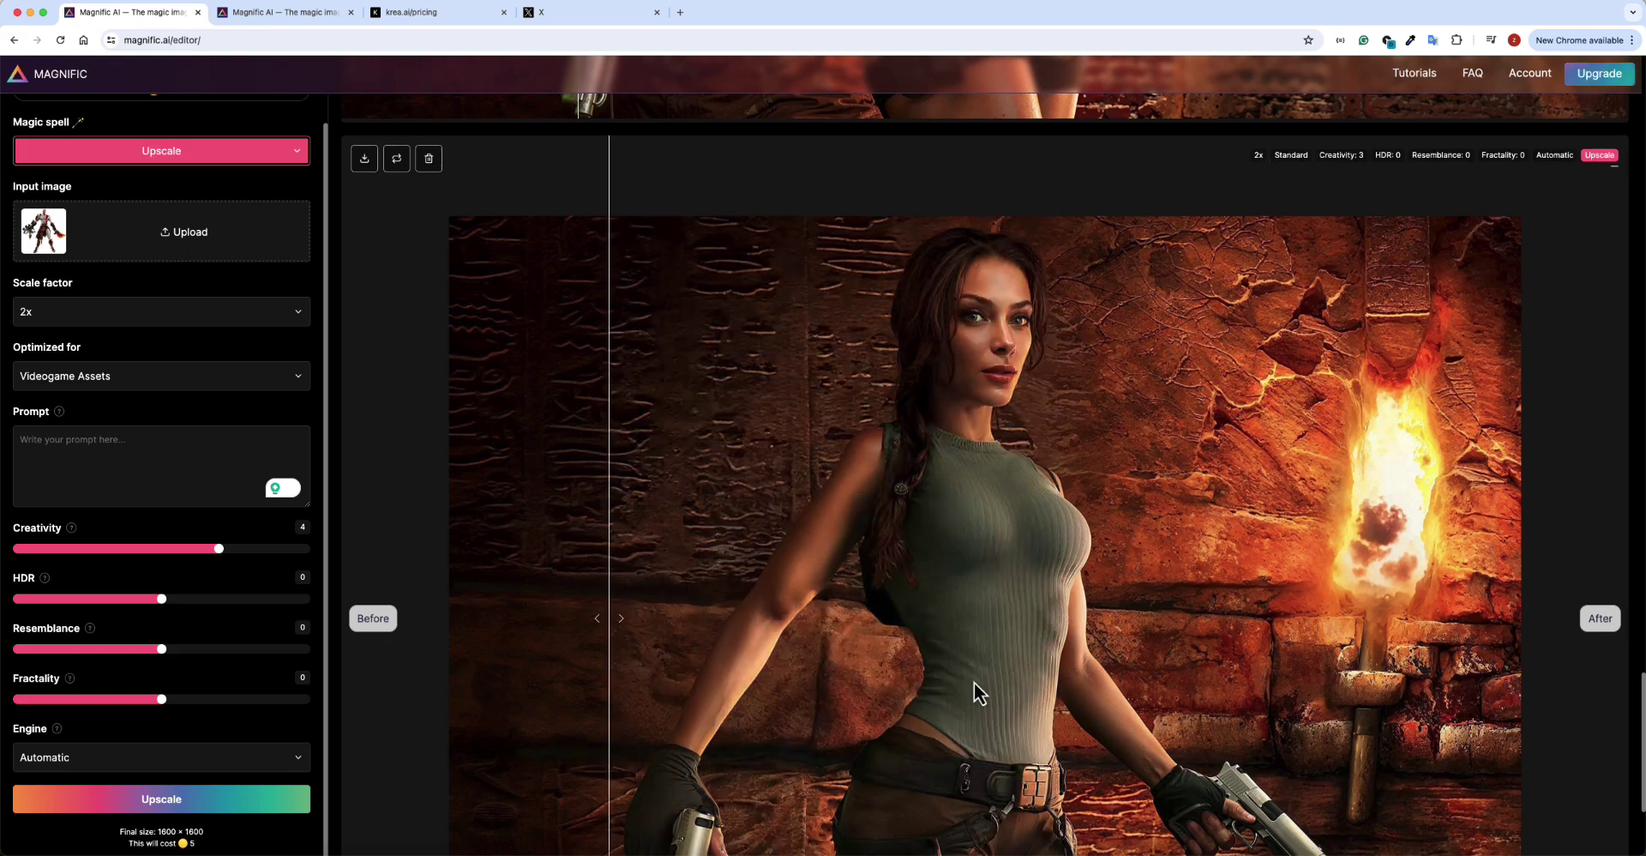
scroll(976, 686, down, 1)
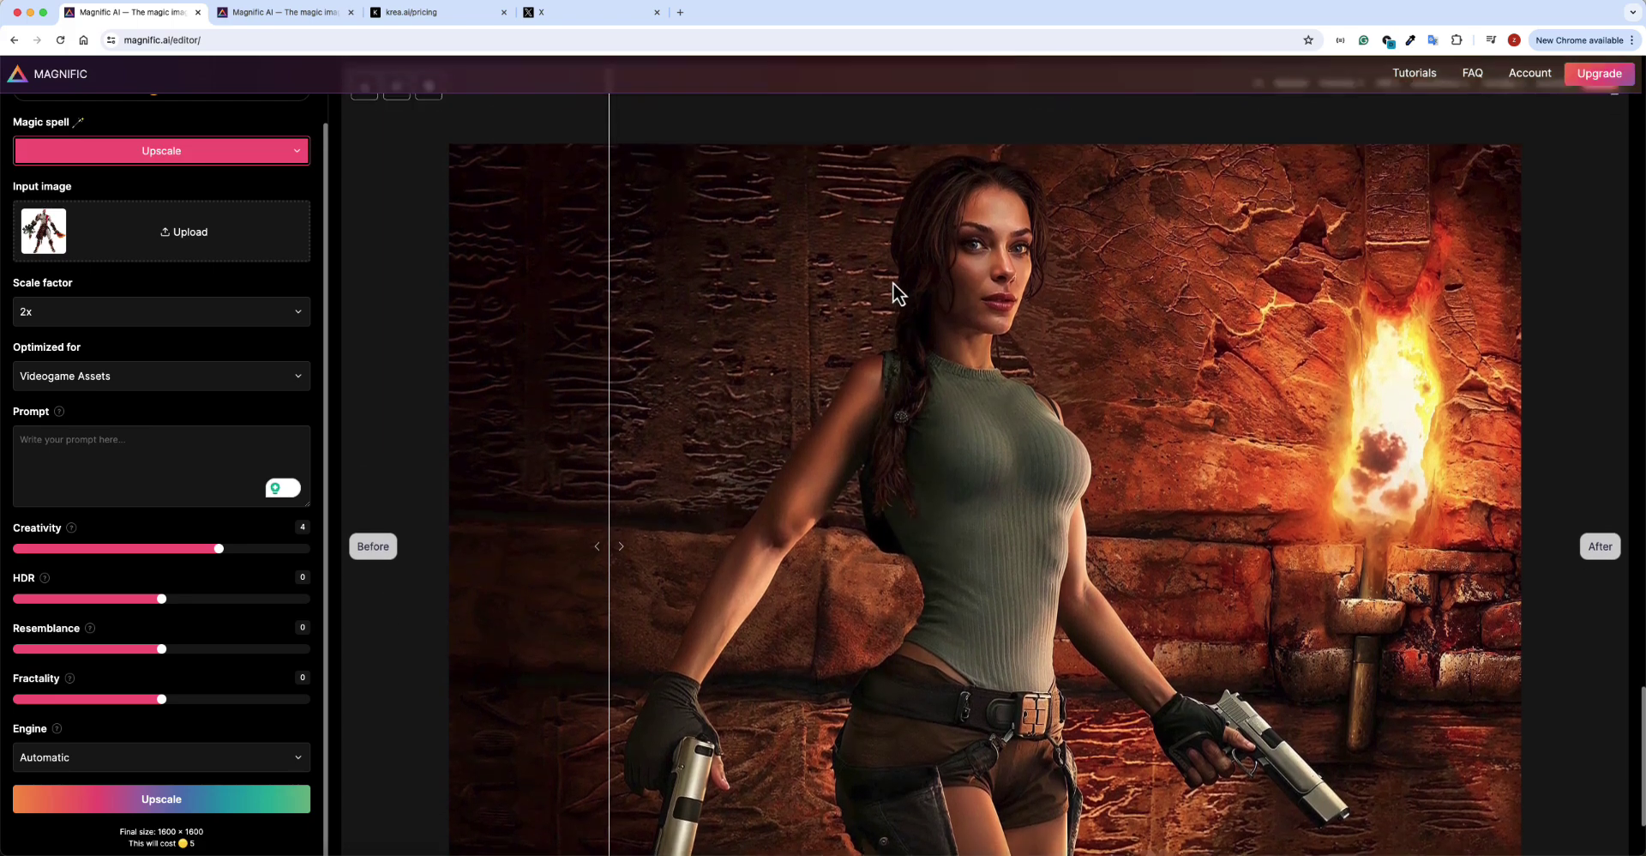
Examine the Creativity 5 Lara Croft upscale for extra faces and figures added to the background.
scroll(866, 549, up, 10)
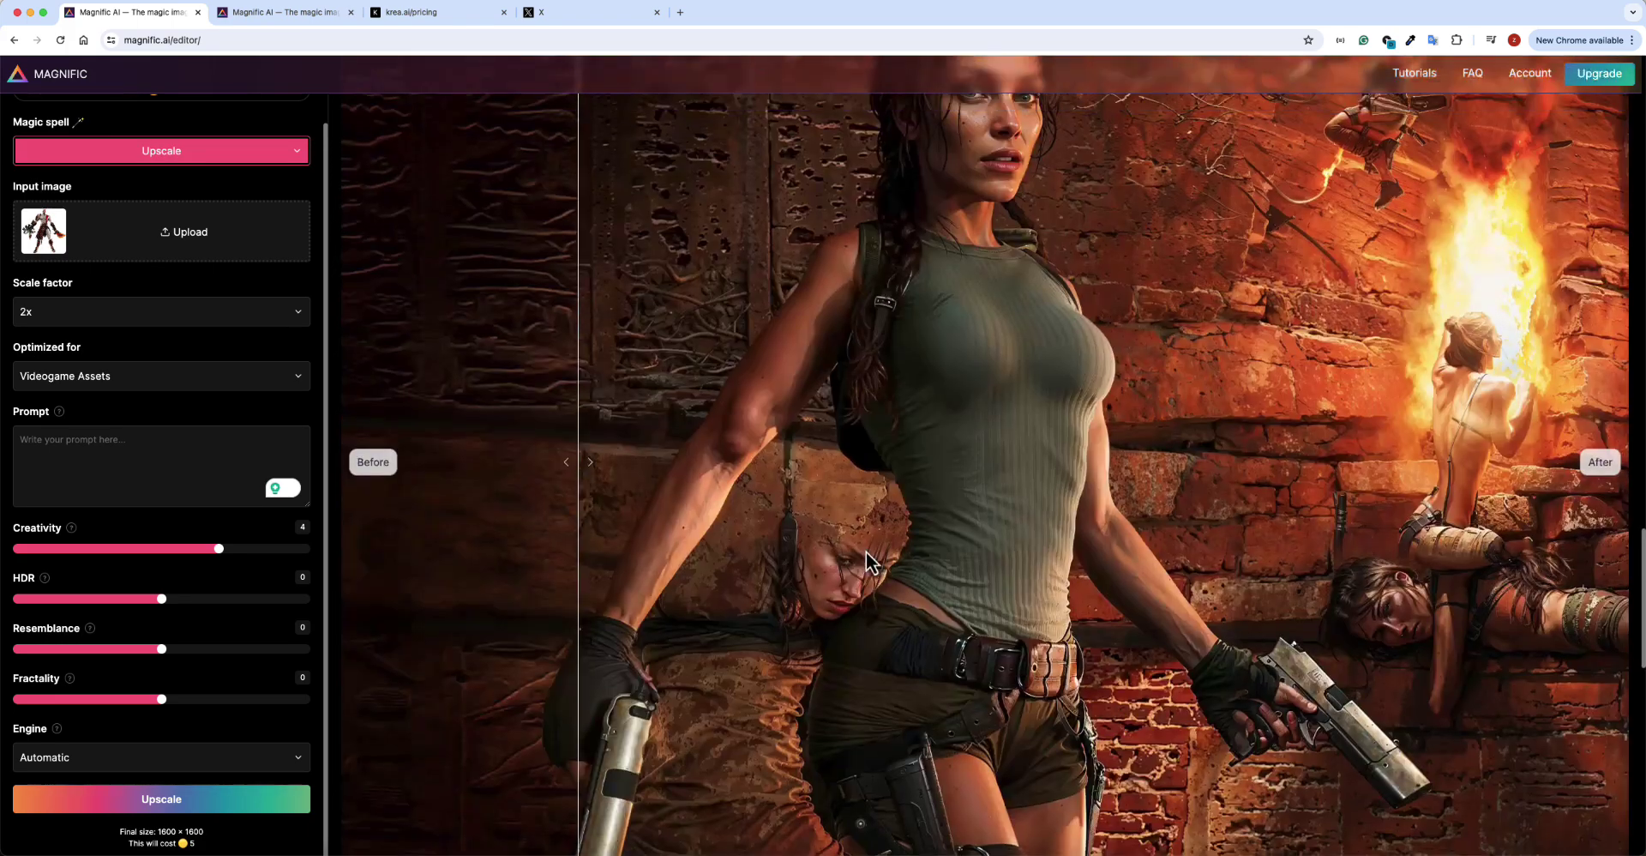
scroll(866, 552, up, 2)
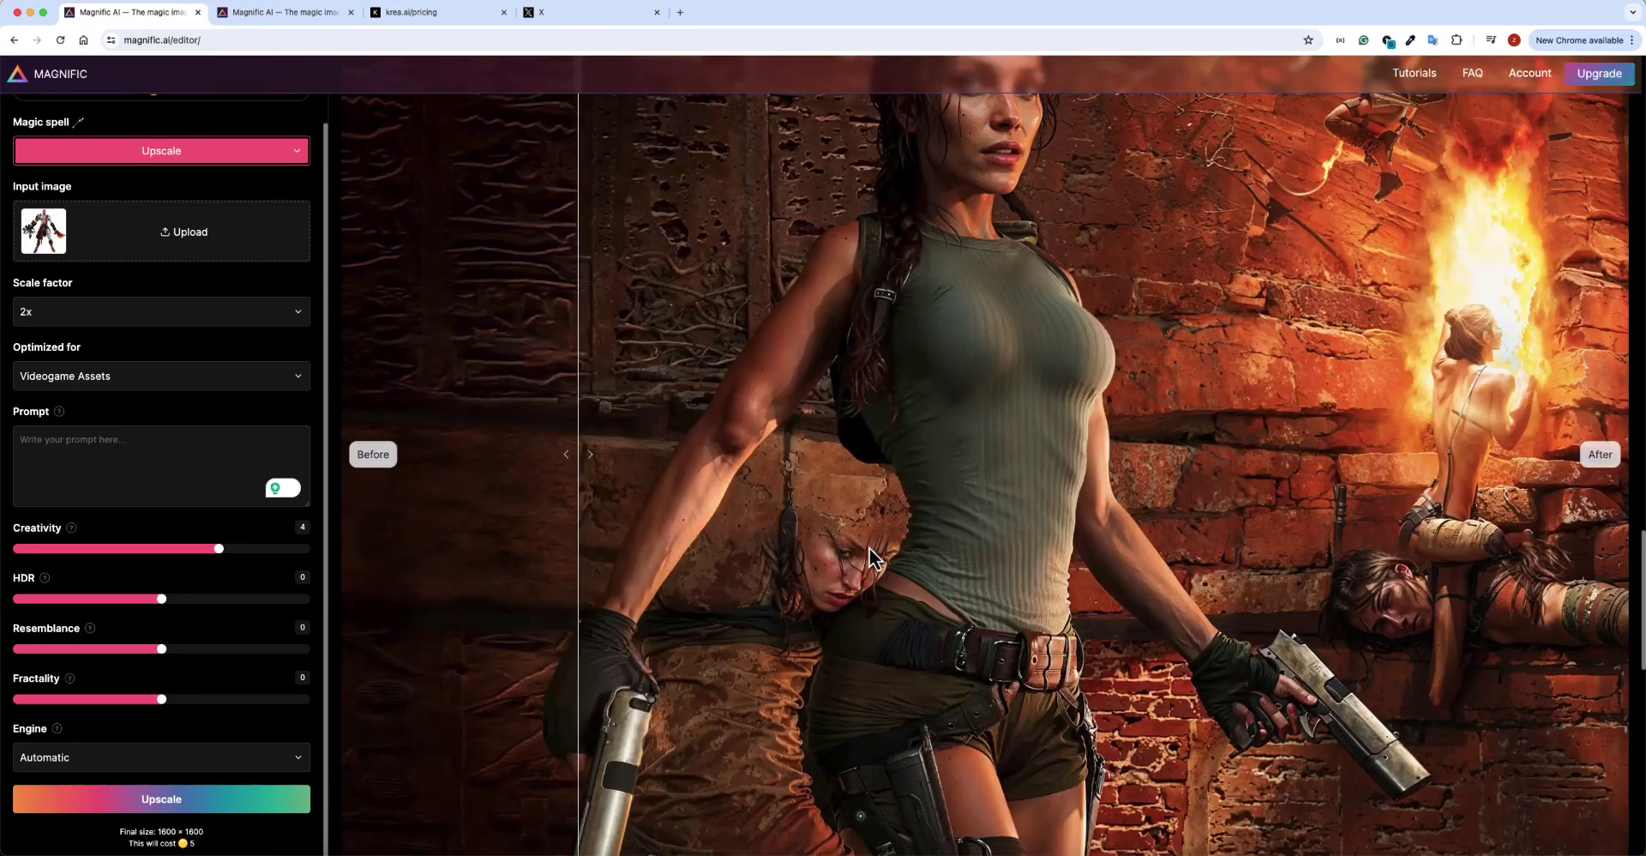
scroll(870, 548, up, 5)
scroll(869, 548, down, 10)
scroll(870, 548, up, 2)
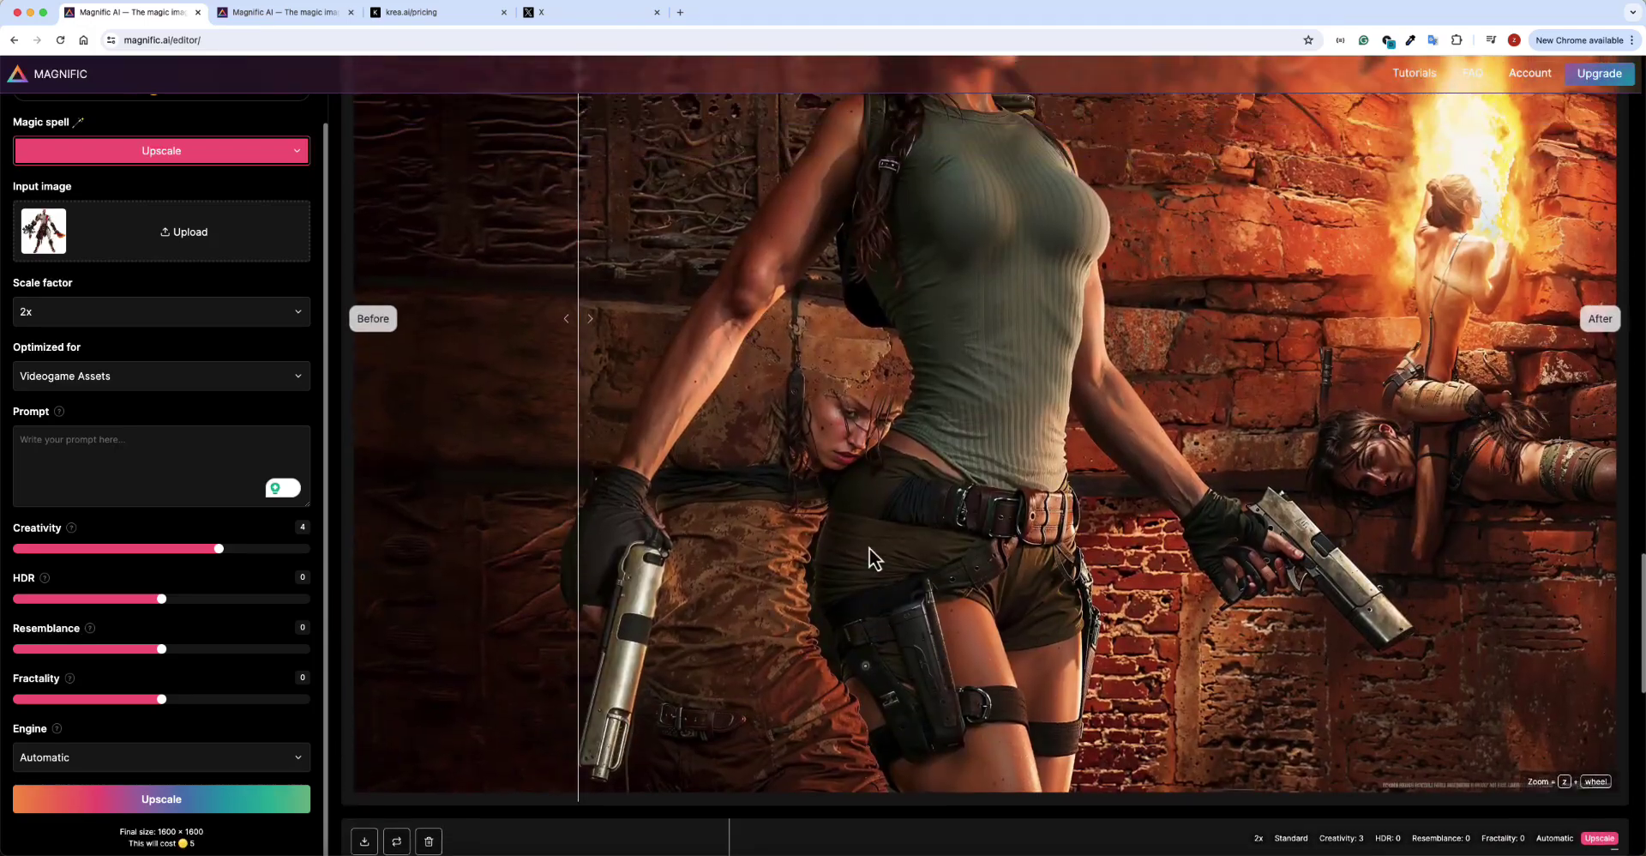
Check the settings and prompt listed for the Creativity 5, HDR 2 Lara Croft upscale against its result.
scroll(870, 558, up, 5)
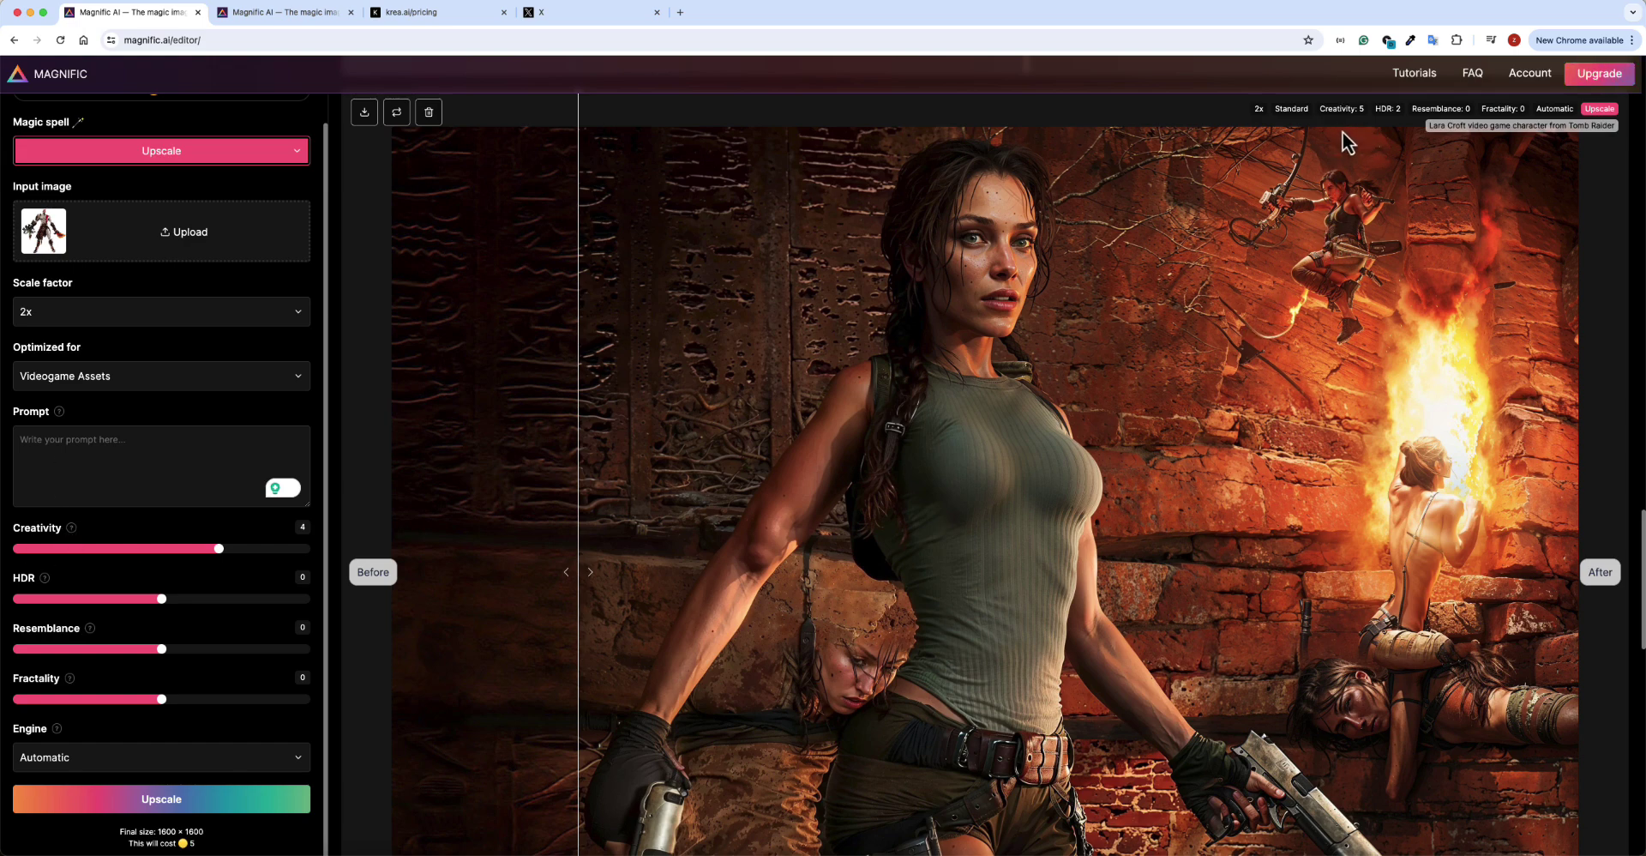
scroll(1151, 576, down, 8)
scroll(1150, 577, up, 6)
scroll(1152, 587, up, 6)
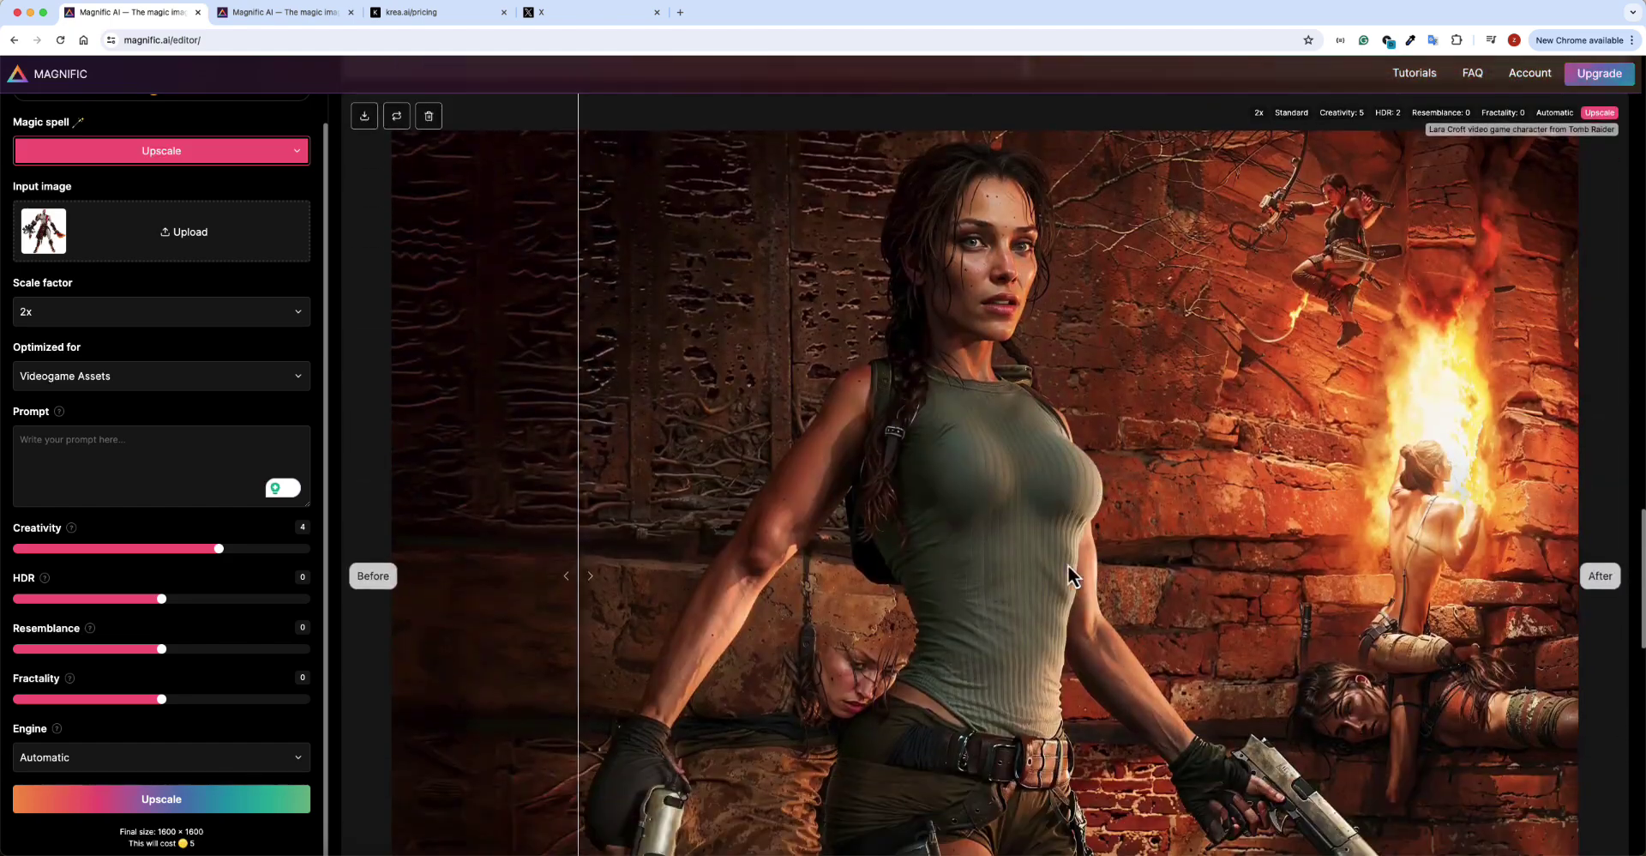
Inspect the skin, eyes and hair of Lara Croft's face up close in the Creativity 5 upscale.
scroll(1003, 332, up, 3)
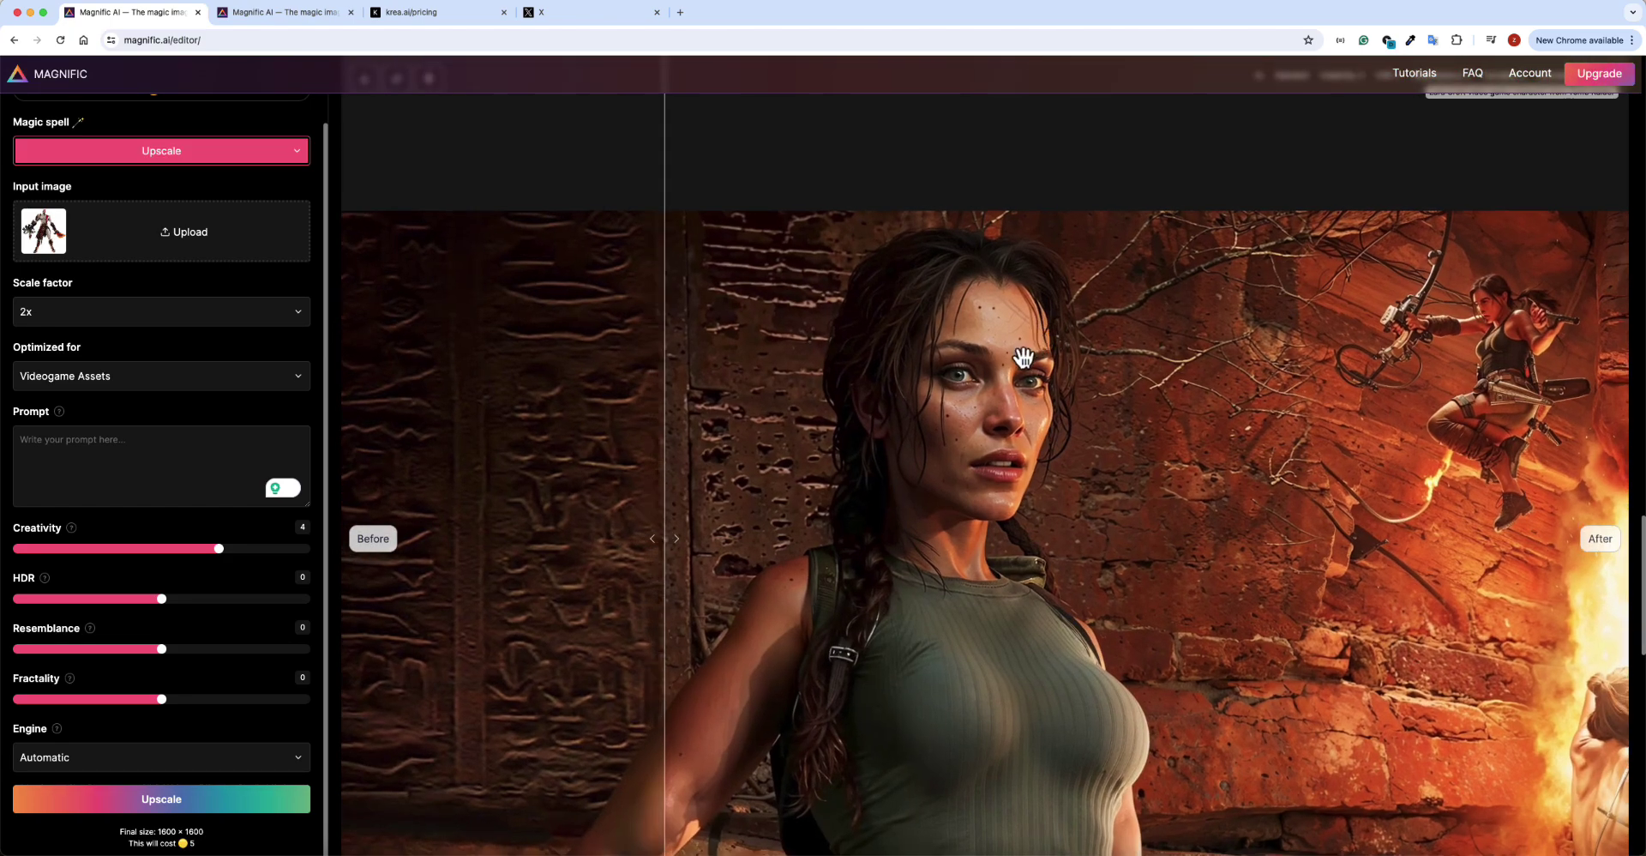
scroll(952, 286, up, 3)
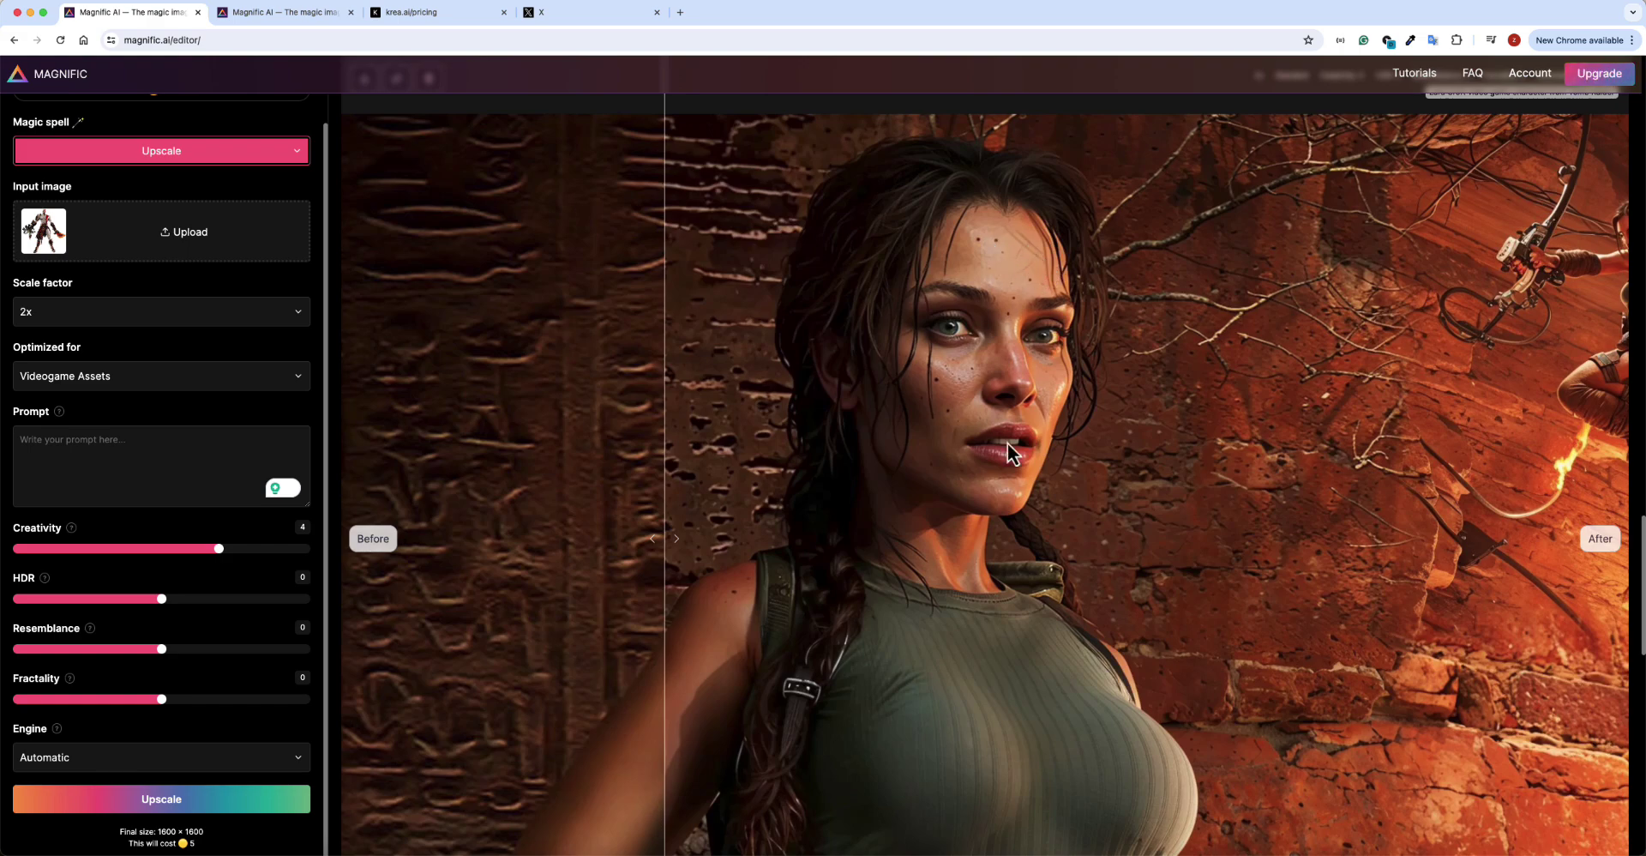
scroll(1008, 352, up, 3)
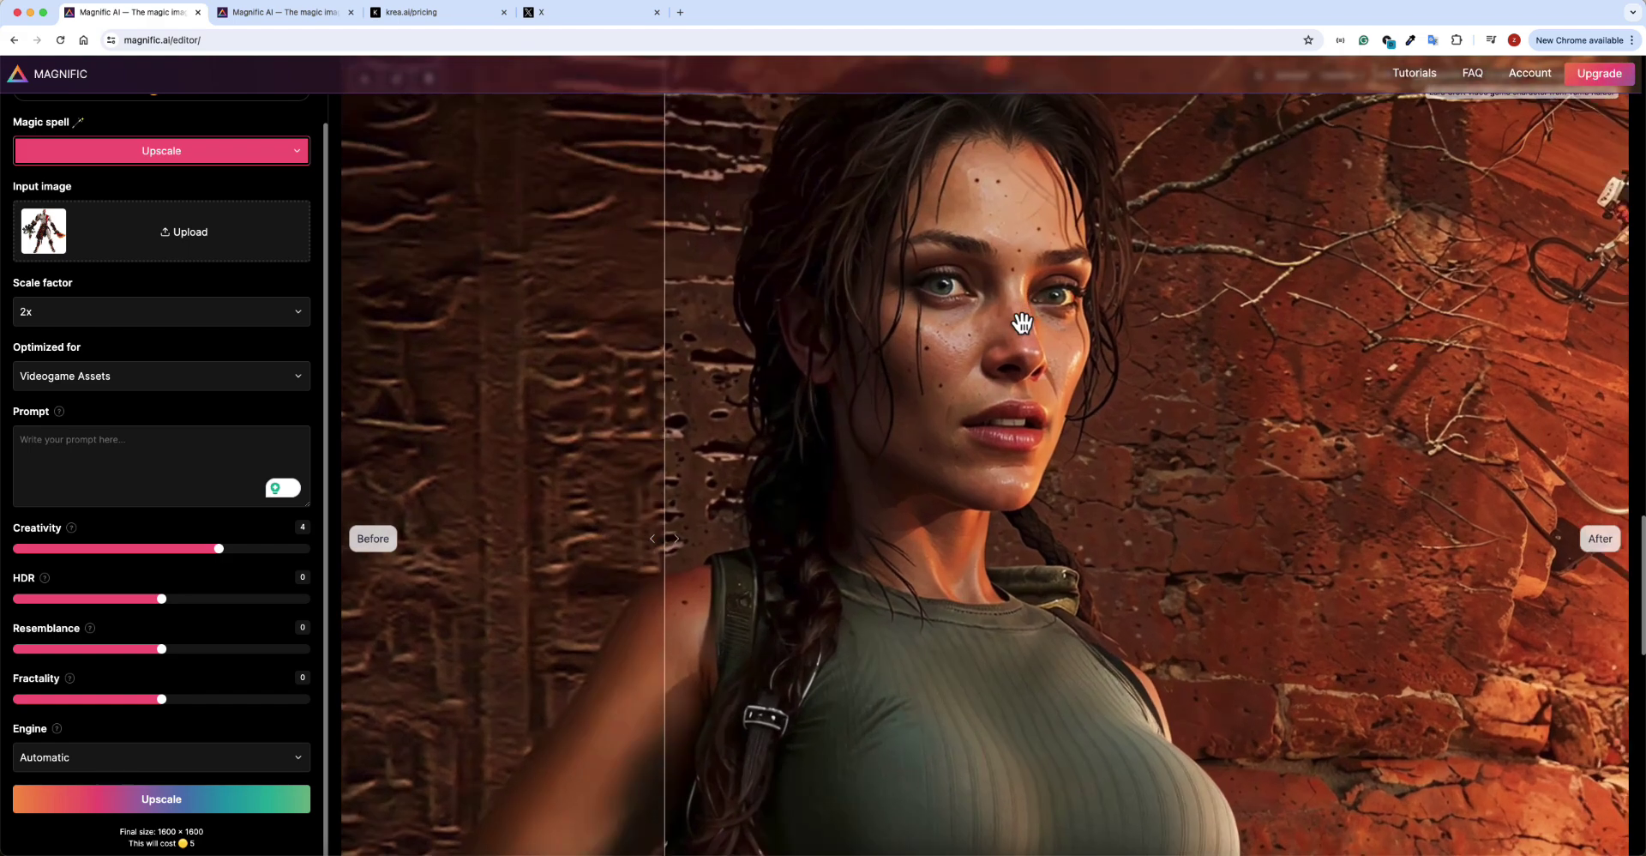
scroll(1001, 561, down, 5)
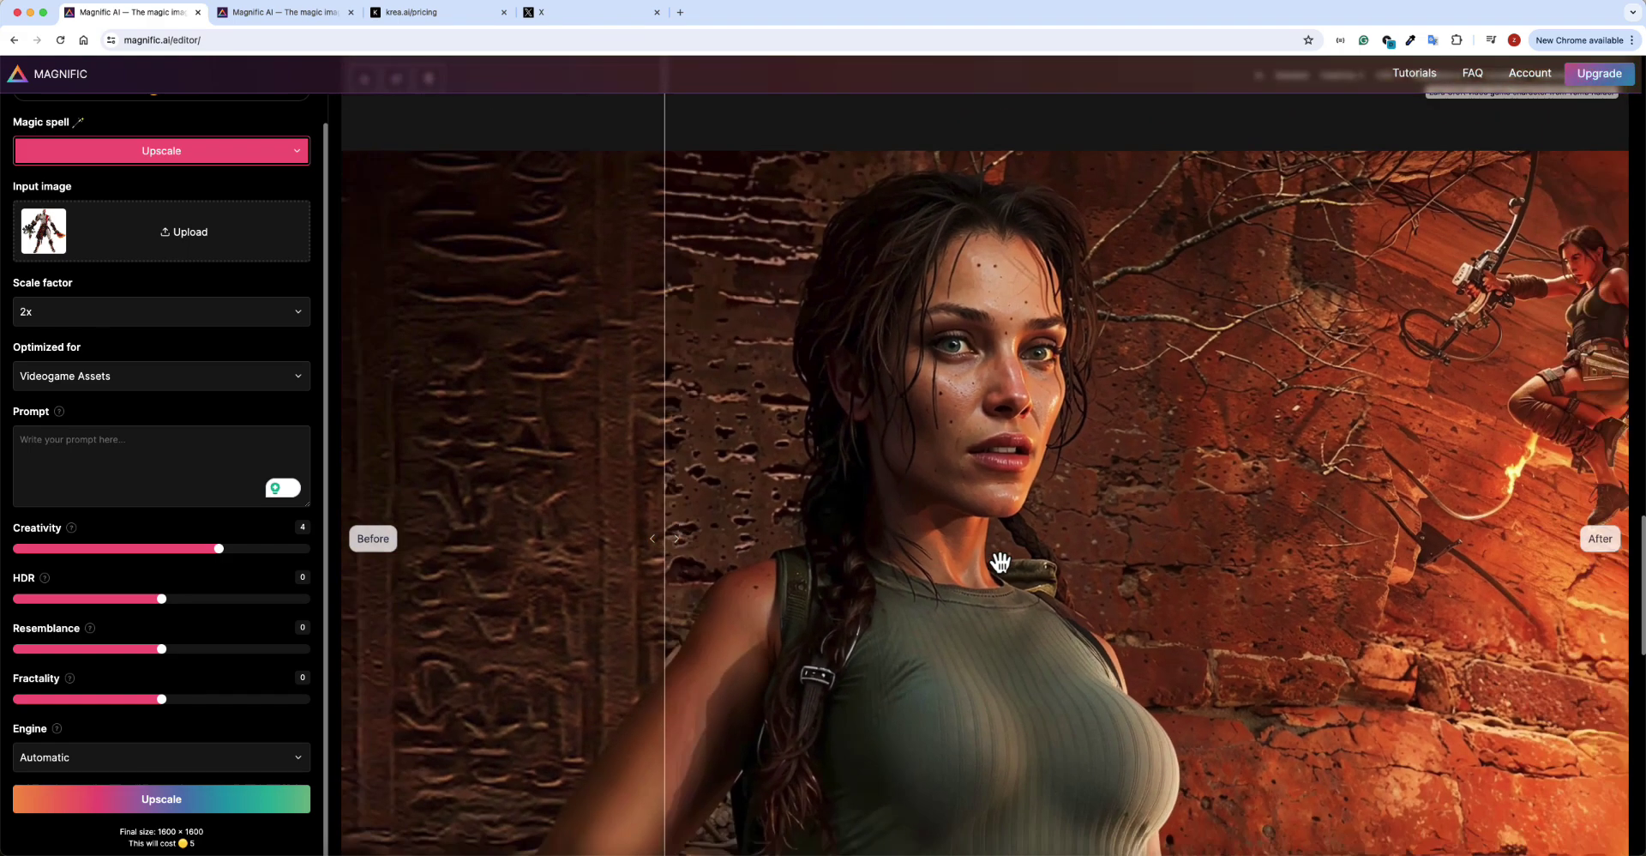
scroll(1000, 562, down, 2)
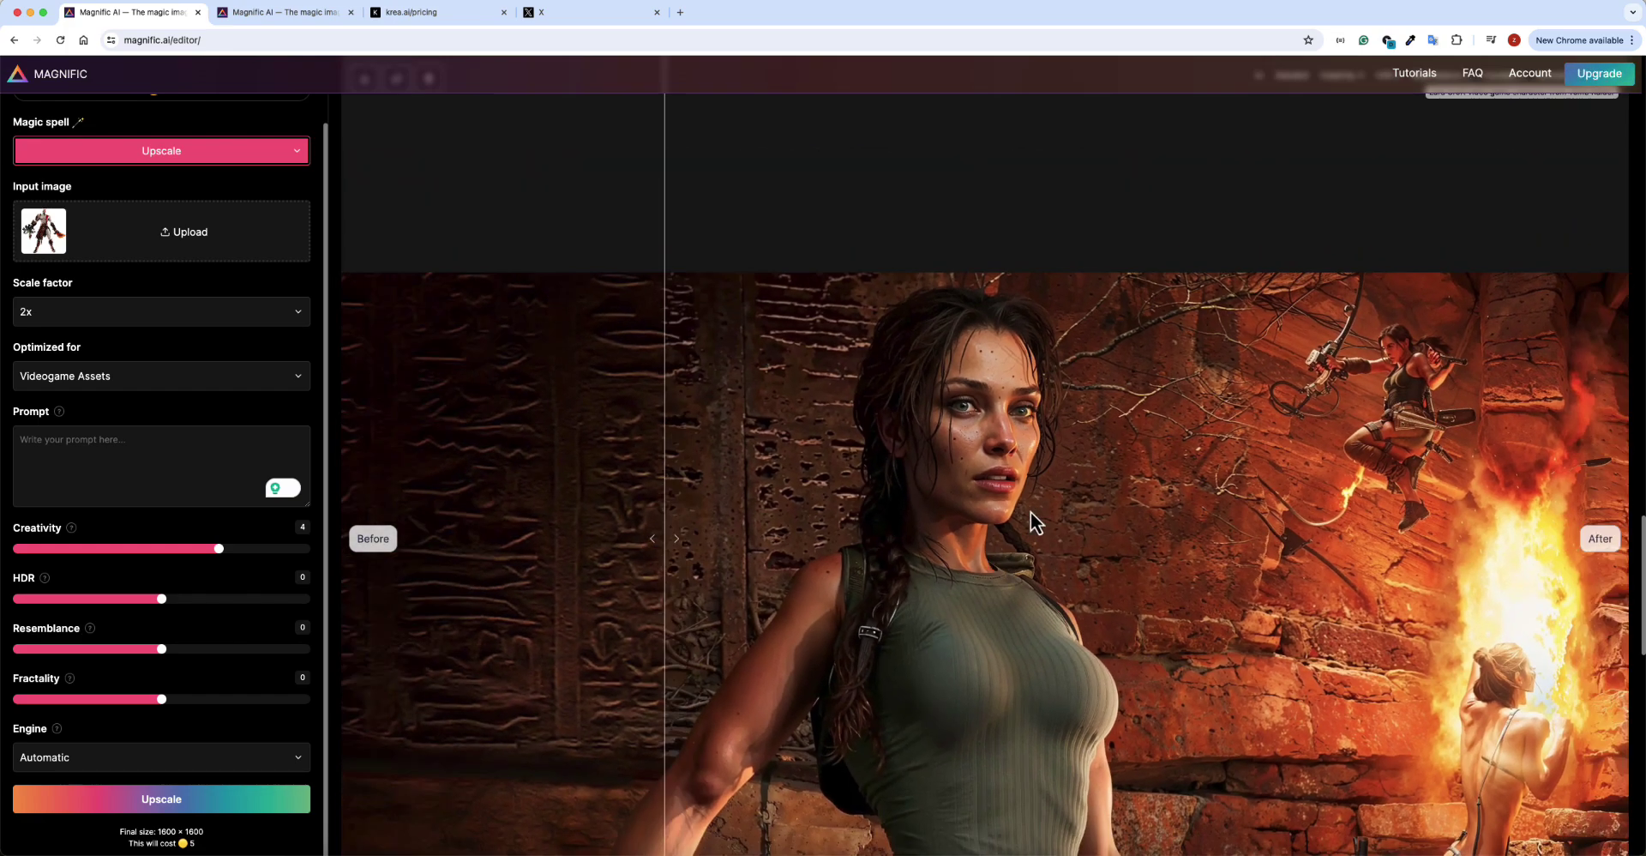
scroll(1370, 529, down, 4)
scroll(1433, 481, up, 2)
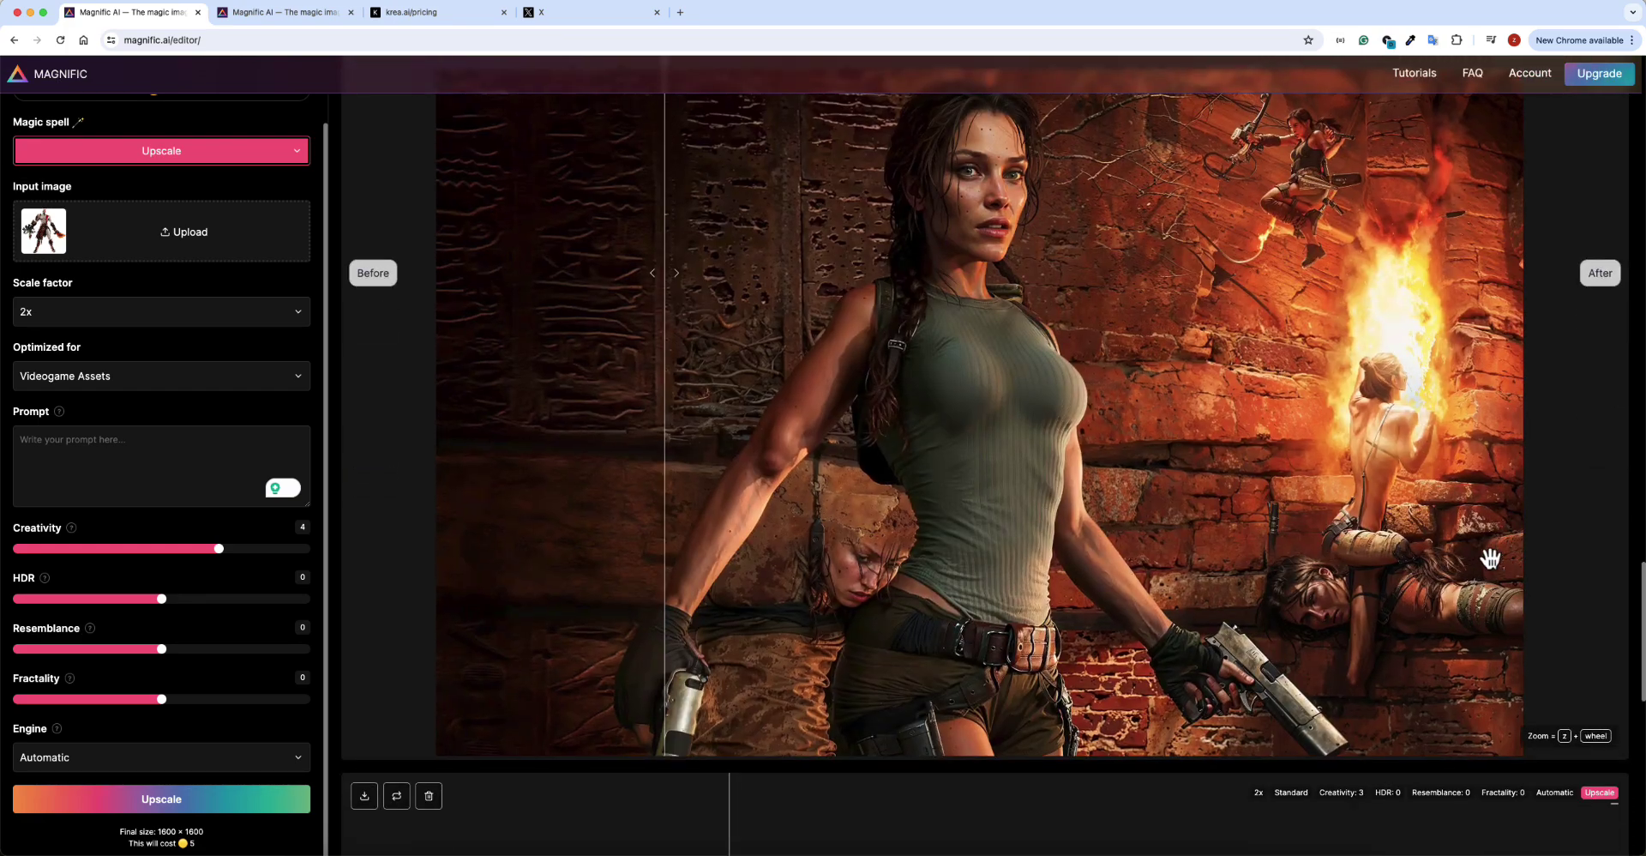
Compare the torch area and upper background of the Creativity 5 Lara Croft upscale with the original.
scroll(1490, 553, up, 3)
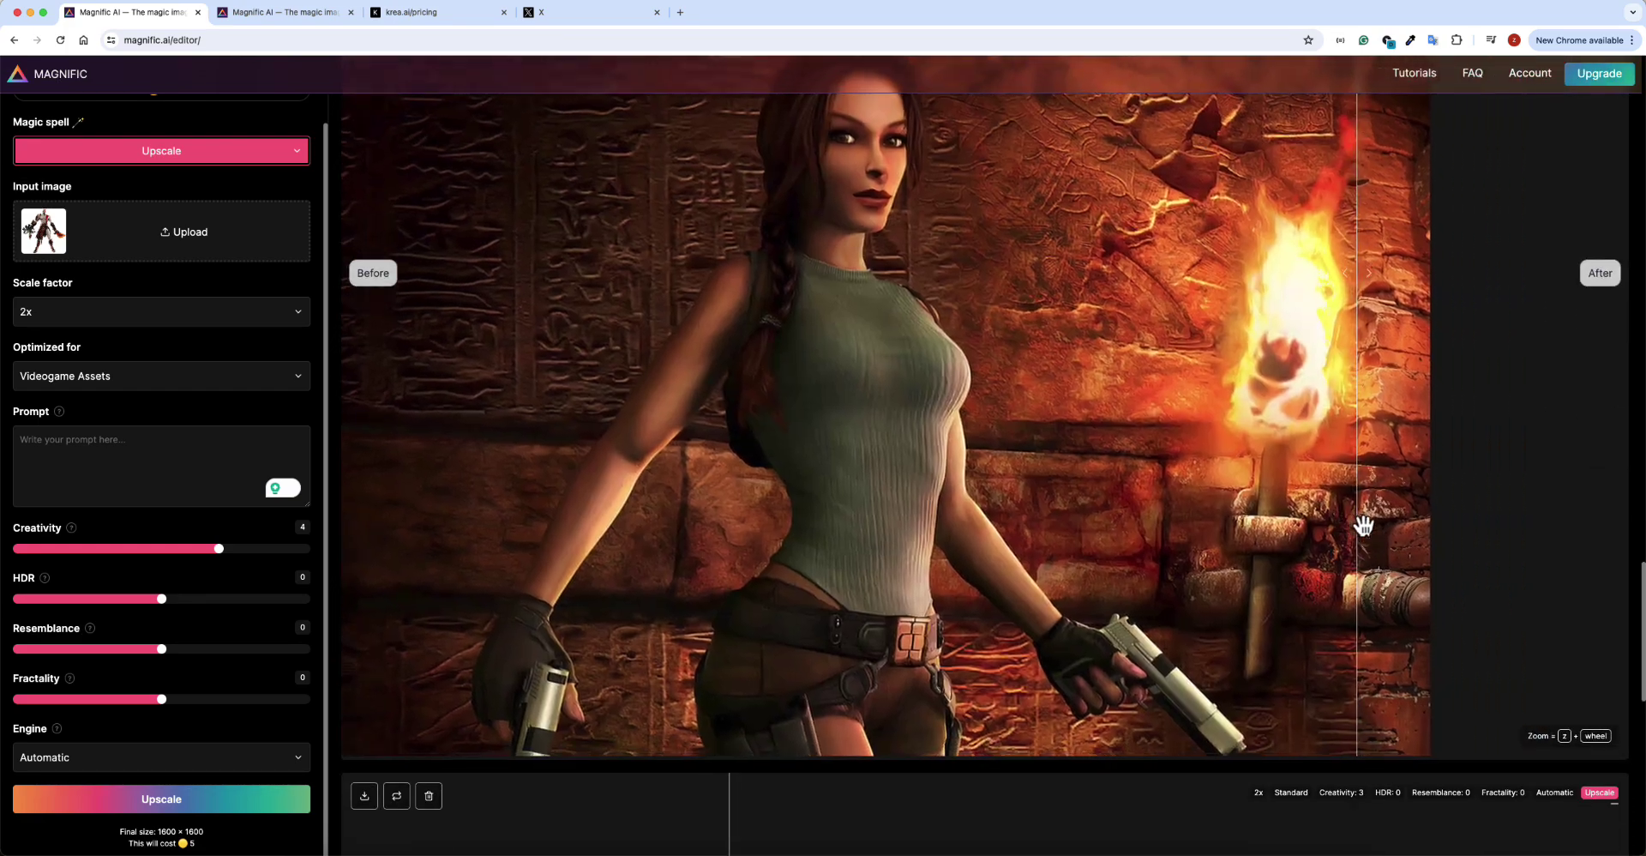
scroll(1364, 524, up, 2)
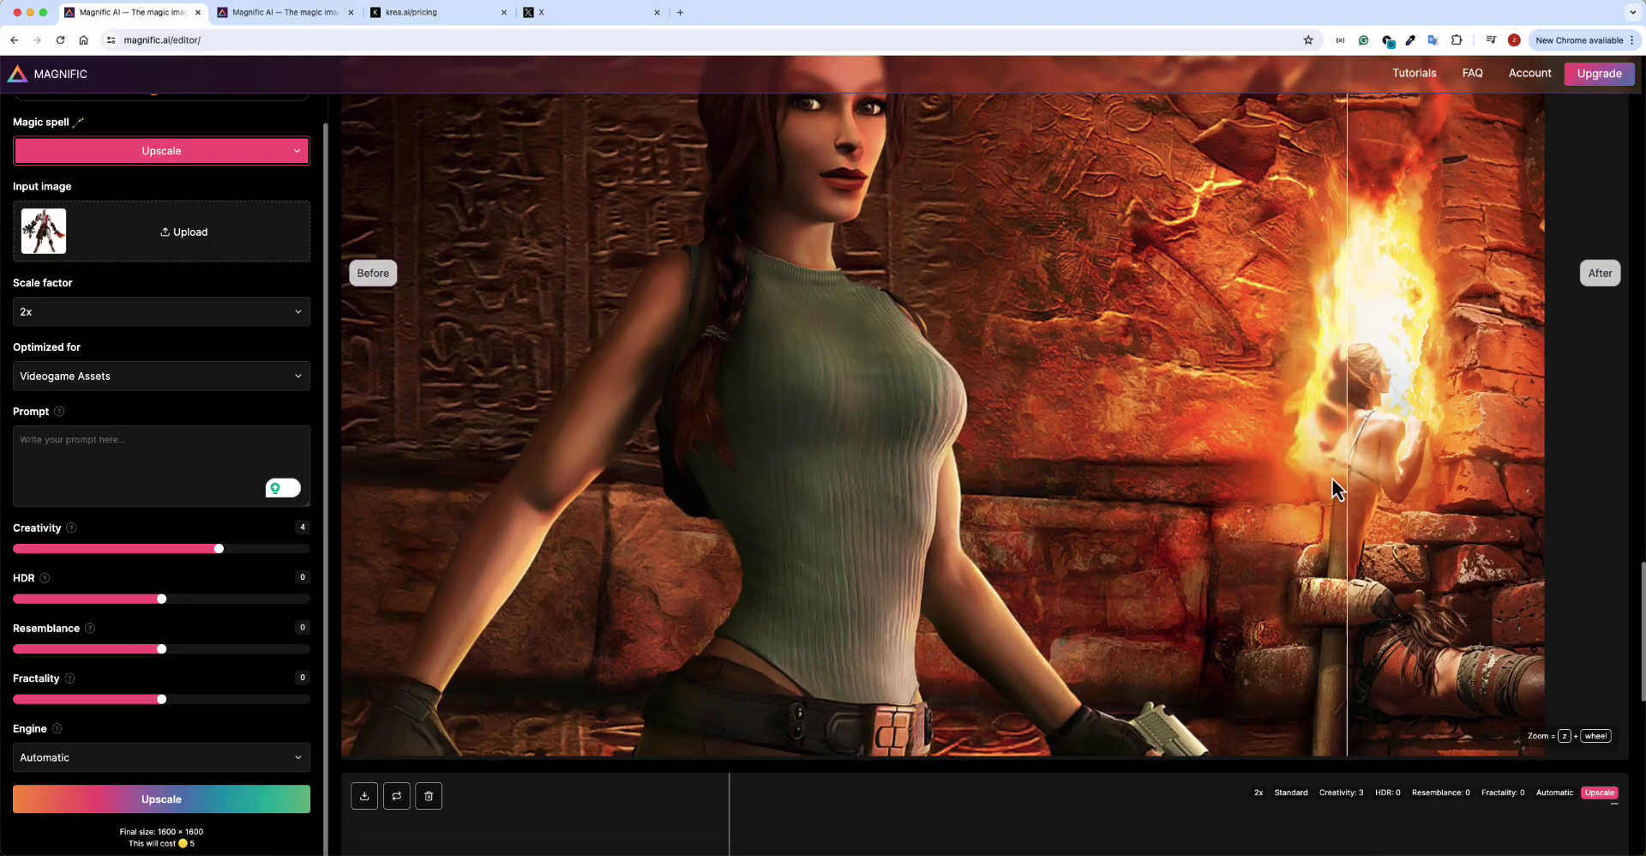
scroll(995, 486, down, 2)
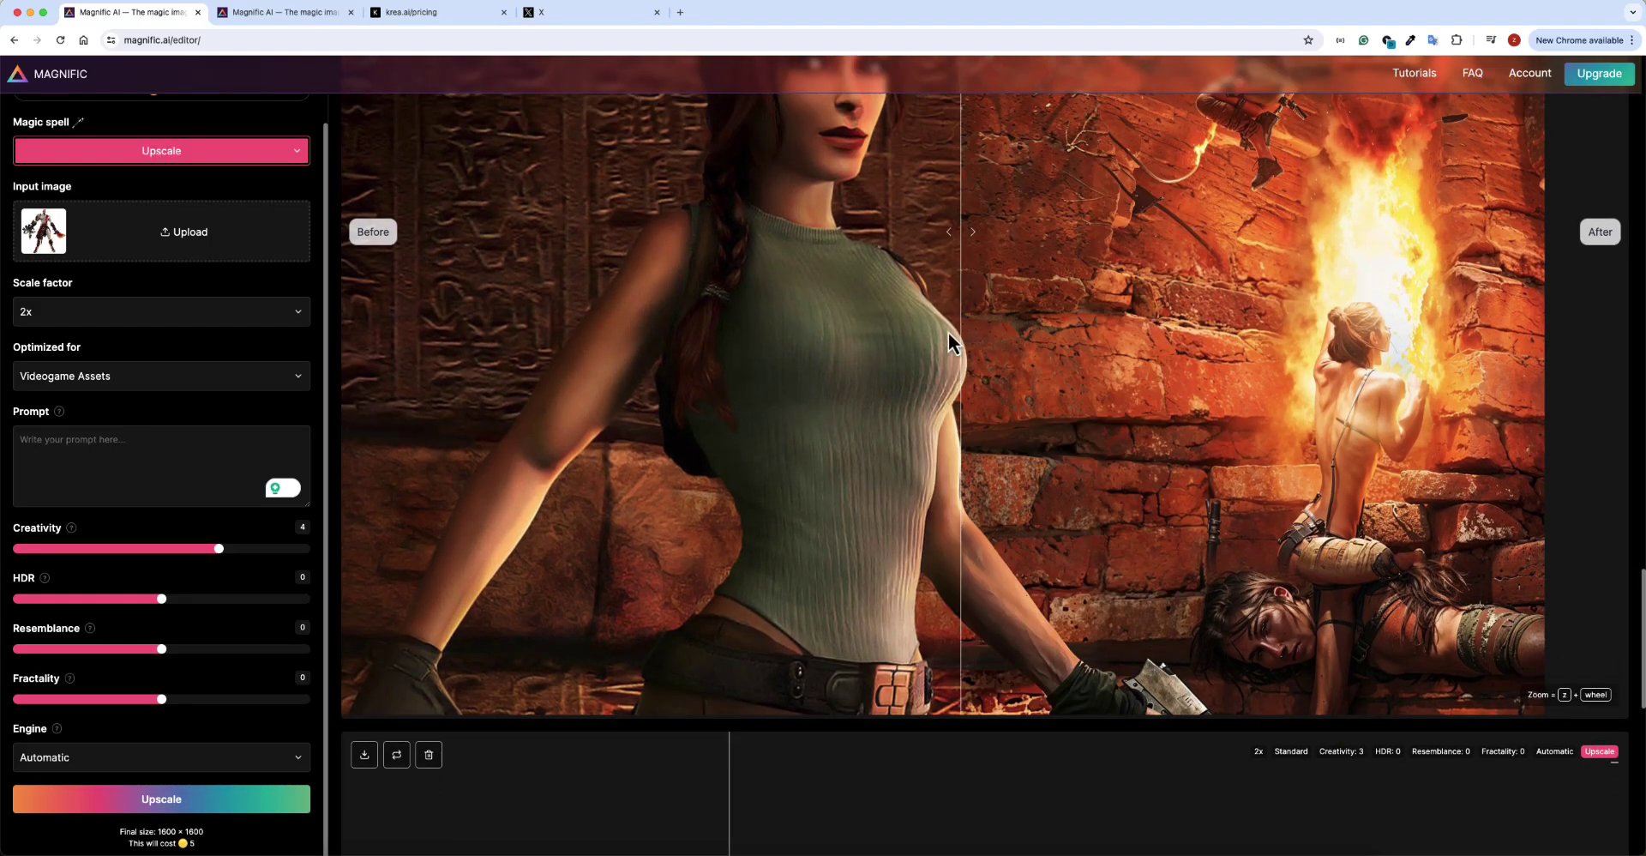
scroll(1212, 372, down, 3)
scroll(1334, 425, up, 3)
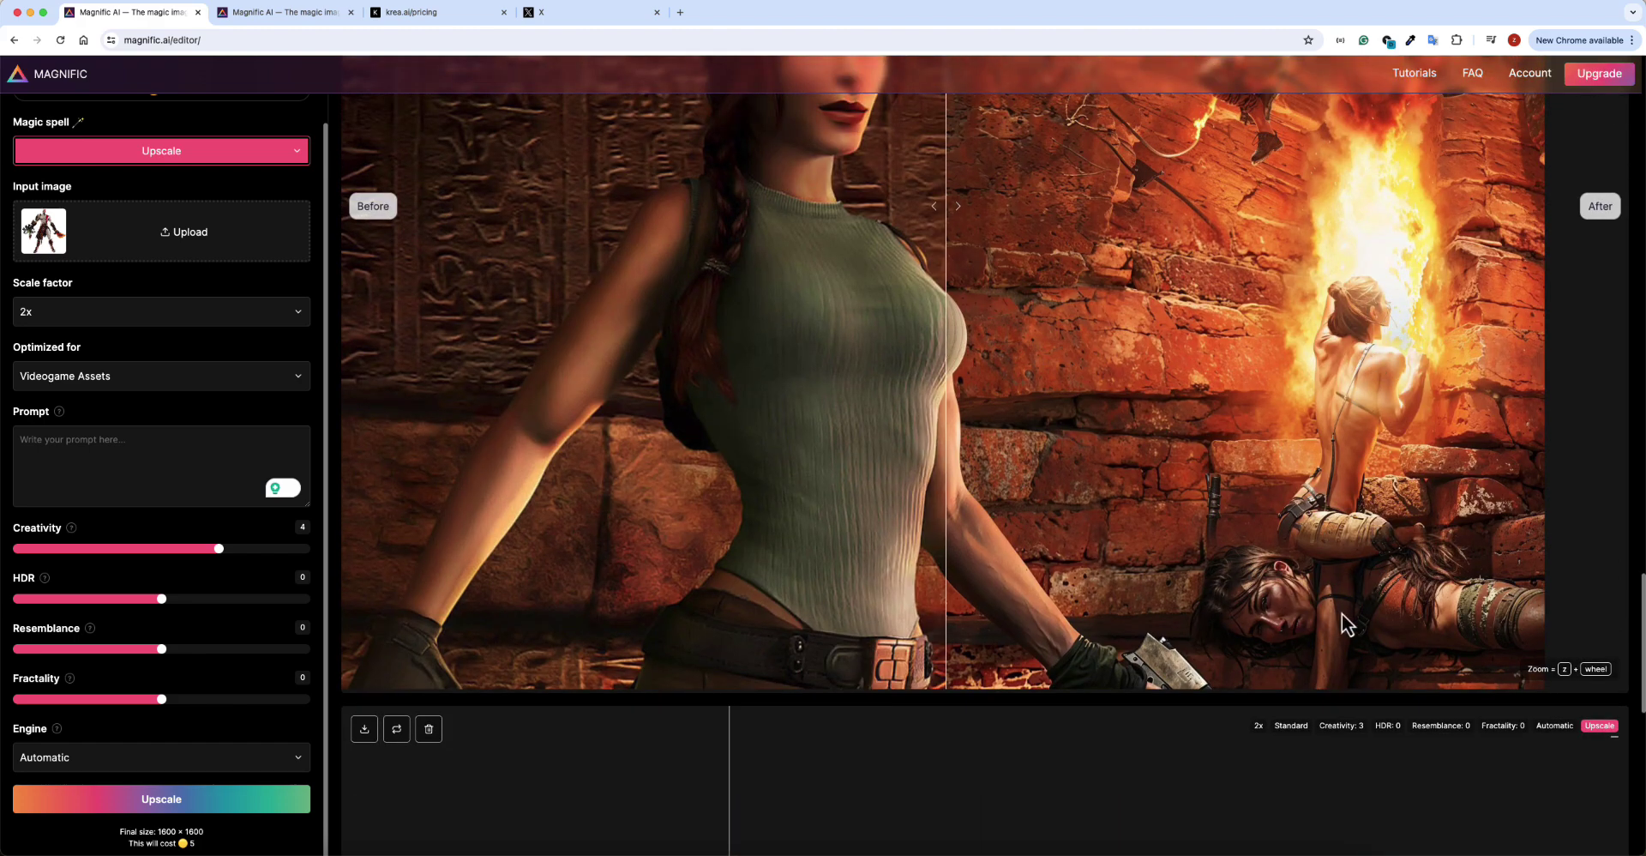
scroll(1322, 605, up, 5)
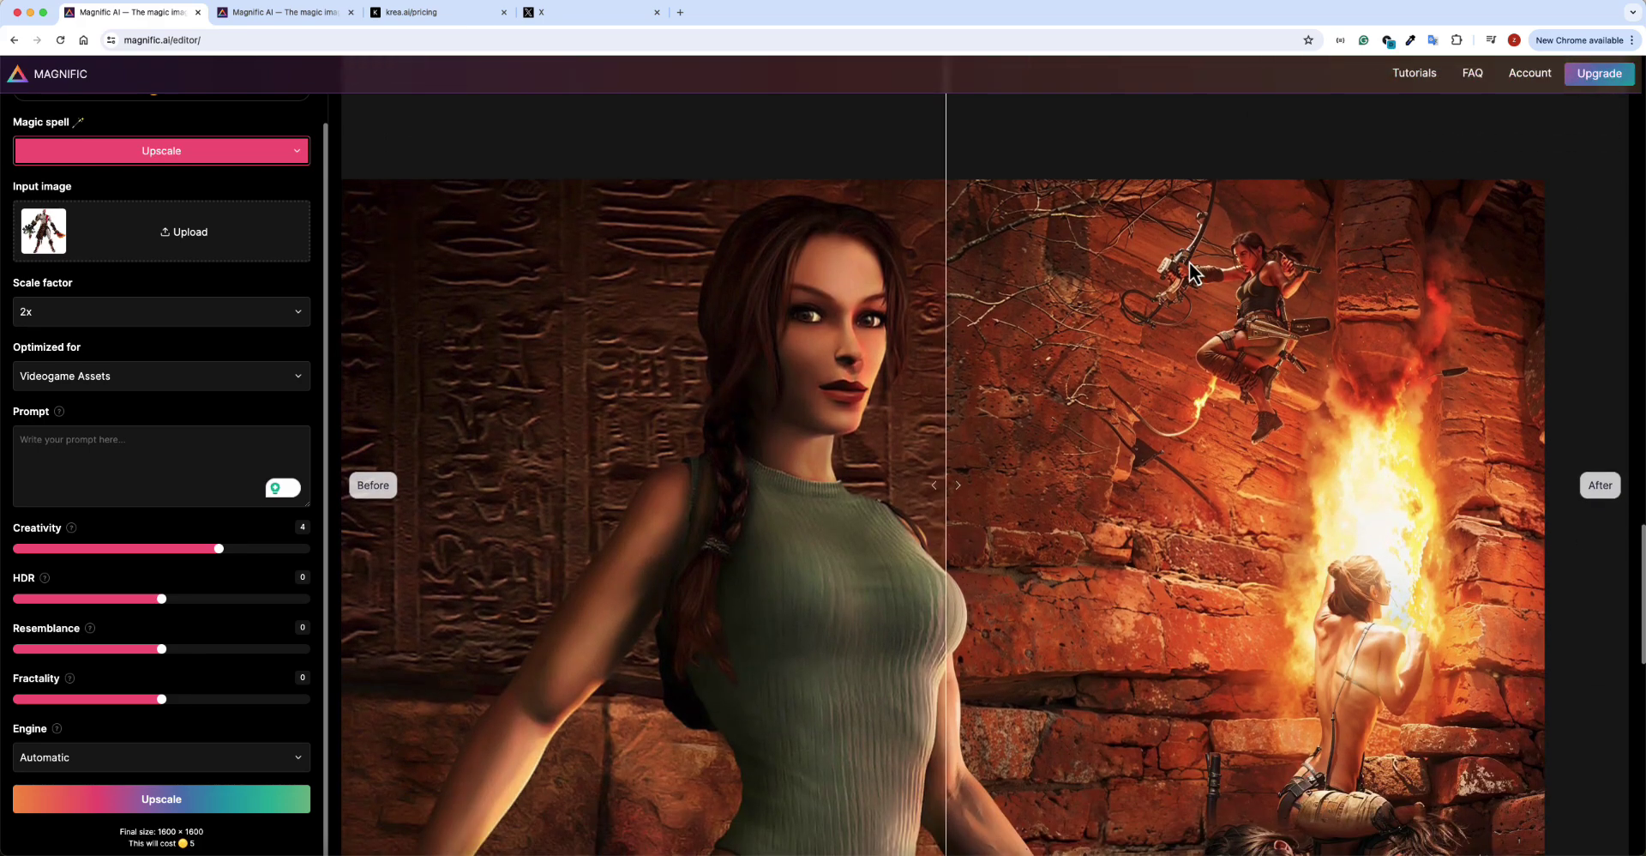
scroll(1198, 273, up, 5)
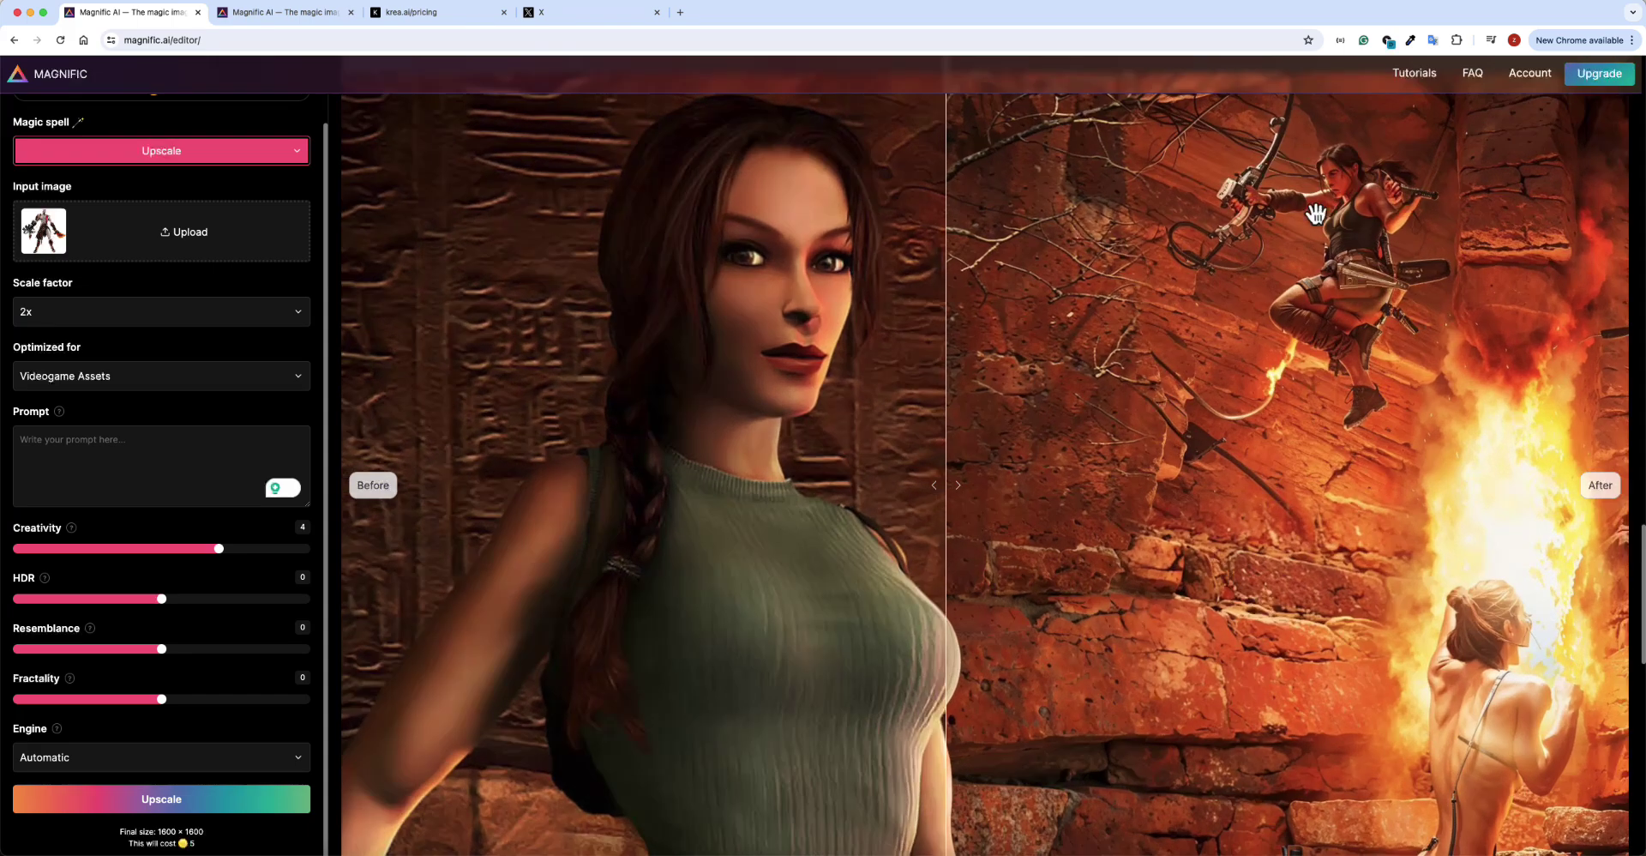
Compare Lara Croft's arm, clothing and the wall beside her waist with the original up close.
drag(1243, 283, 1021, 403)
scroll(1228, 373, up, 2)
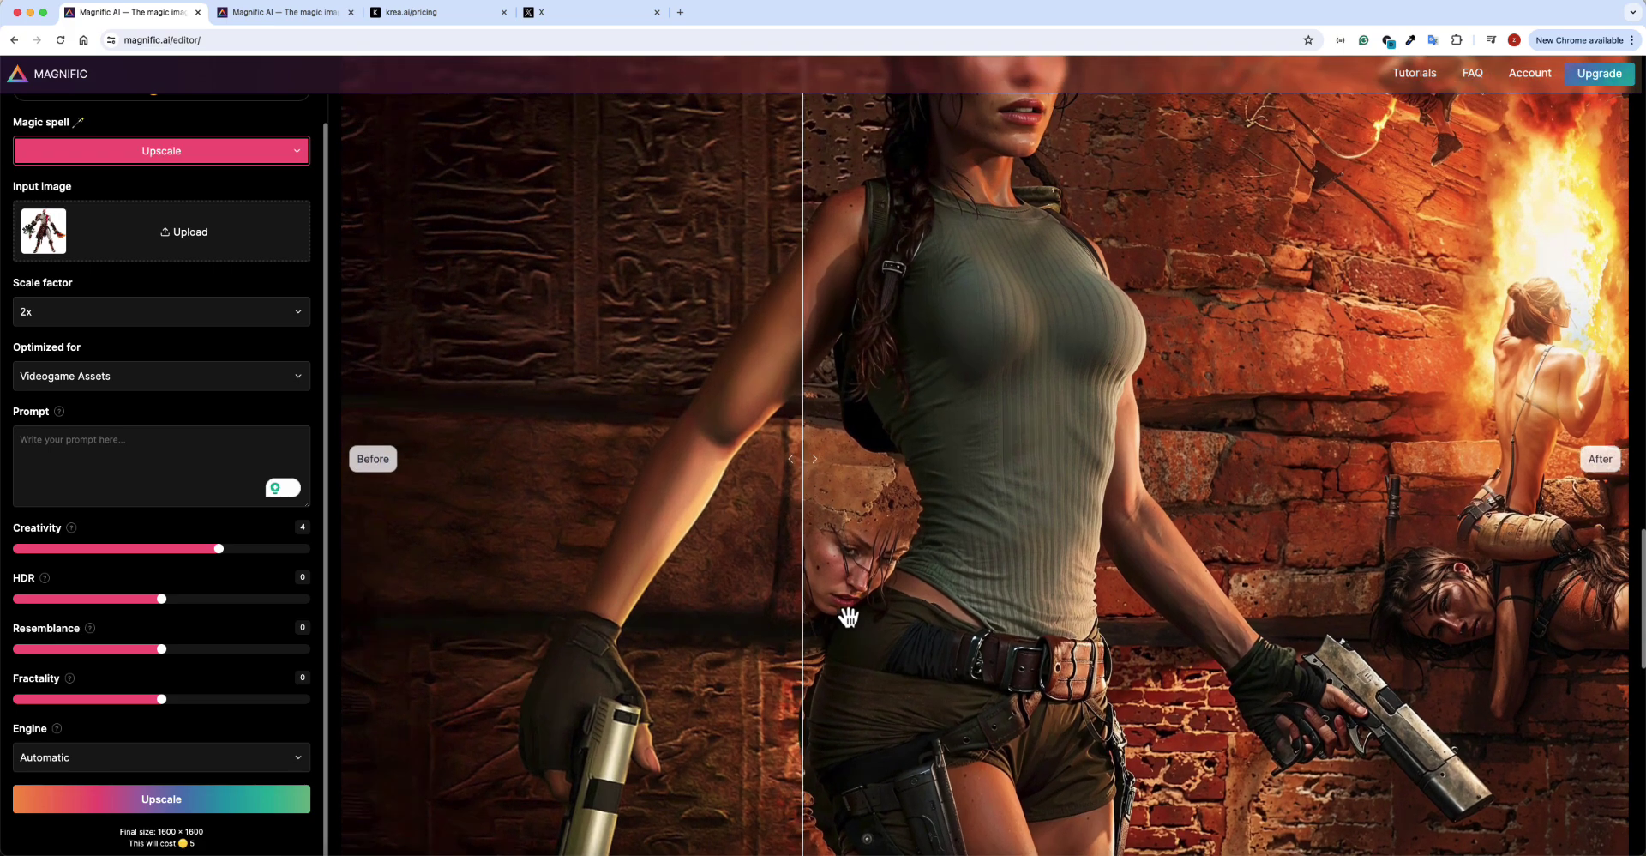
scroll(849, 616, up, 2)
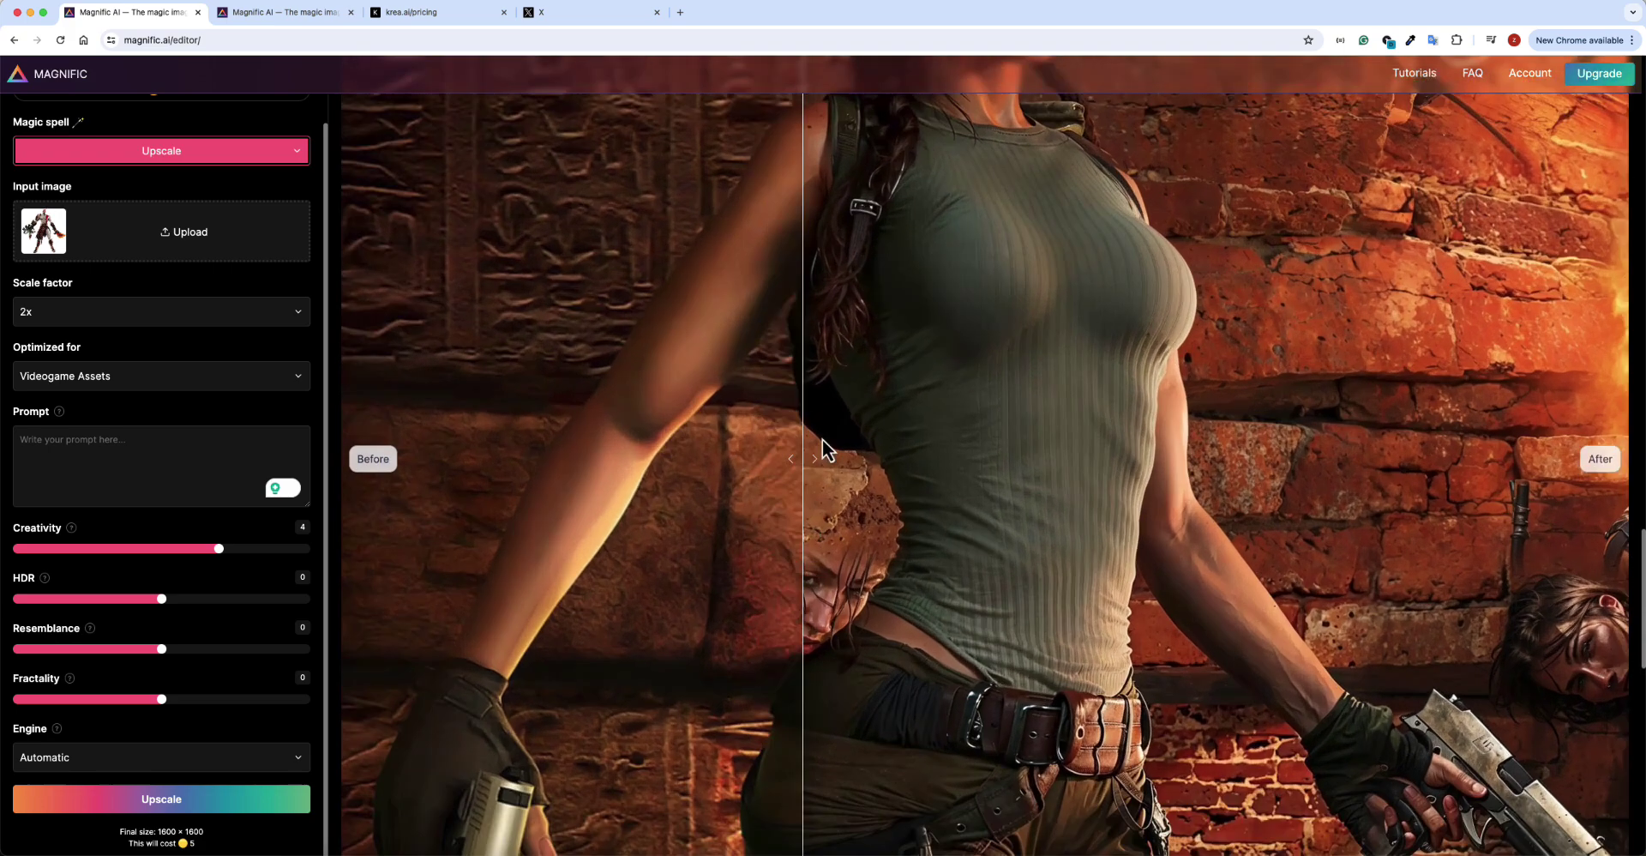
drag(821, 440, 400, 506)
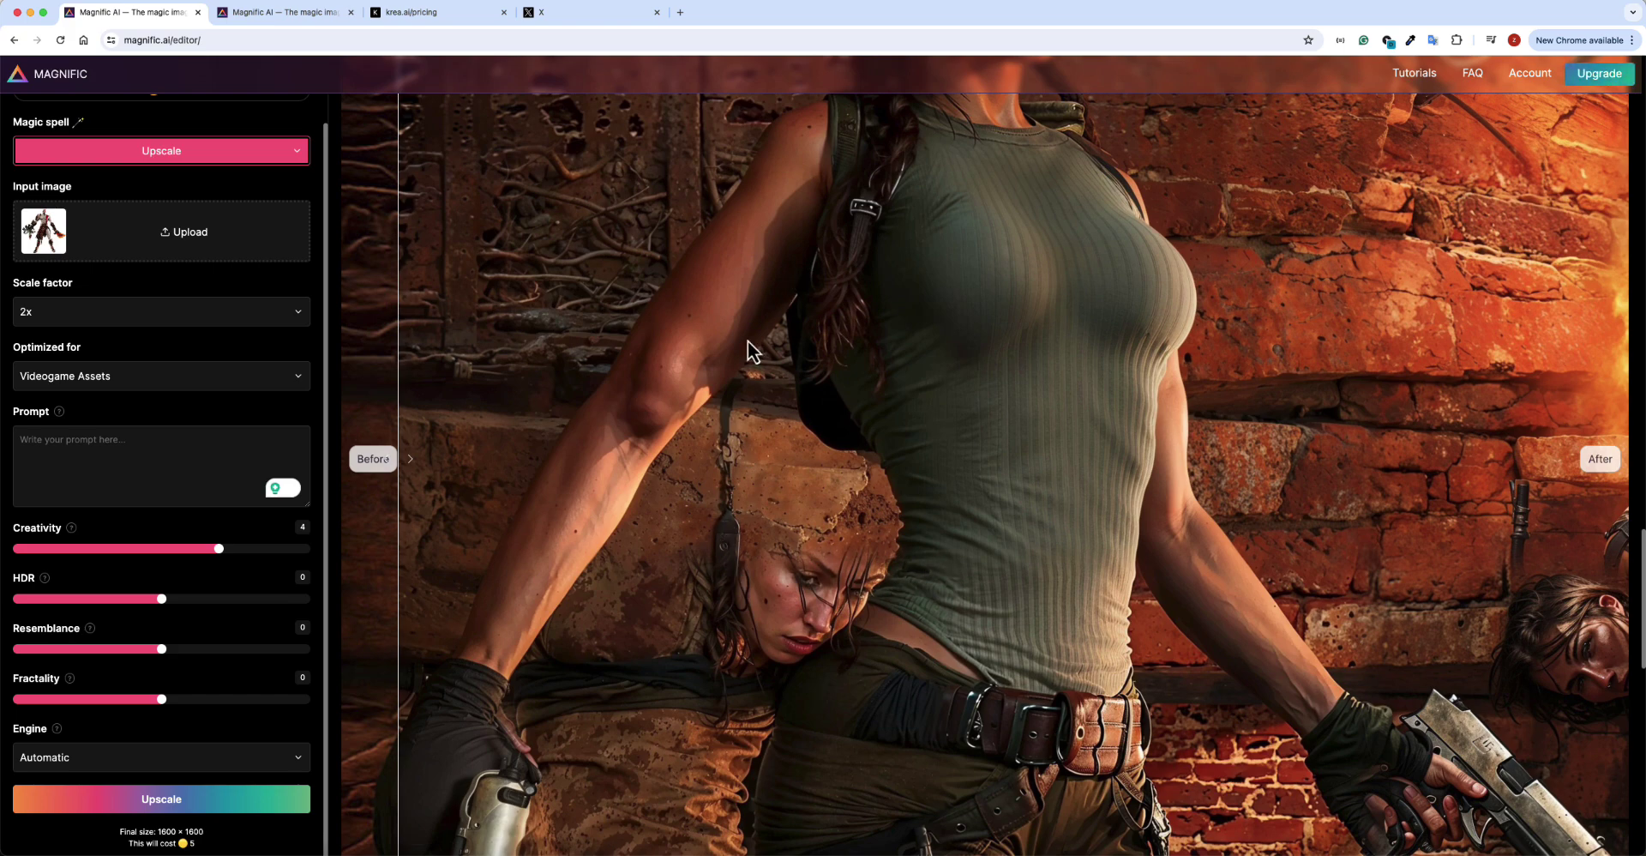
scroll(748, 345, up, 3)
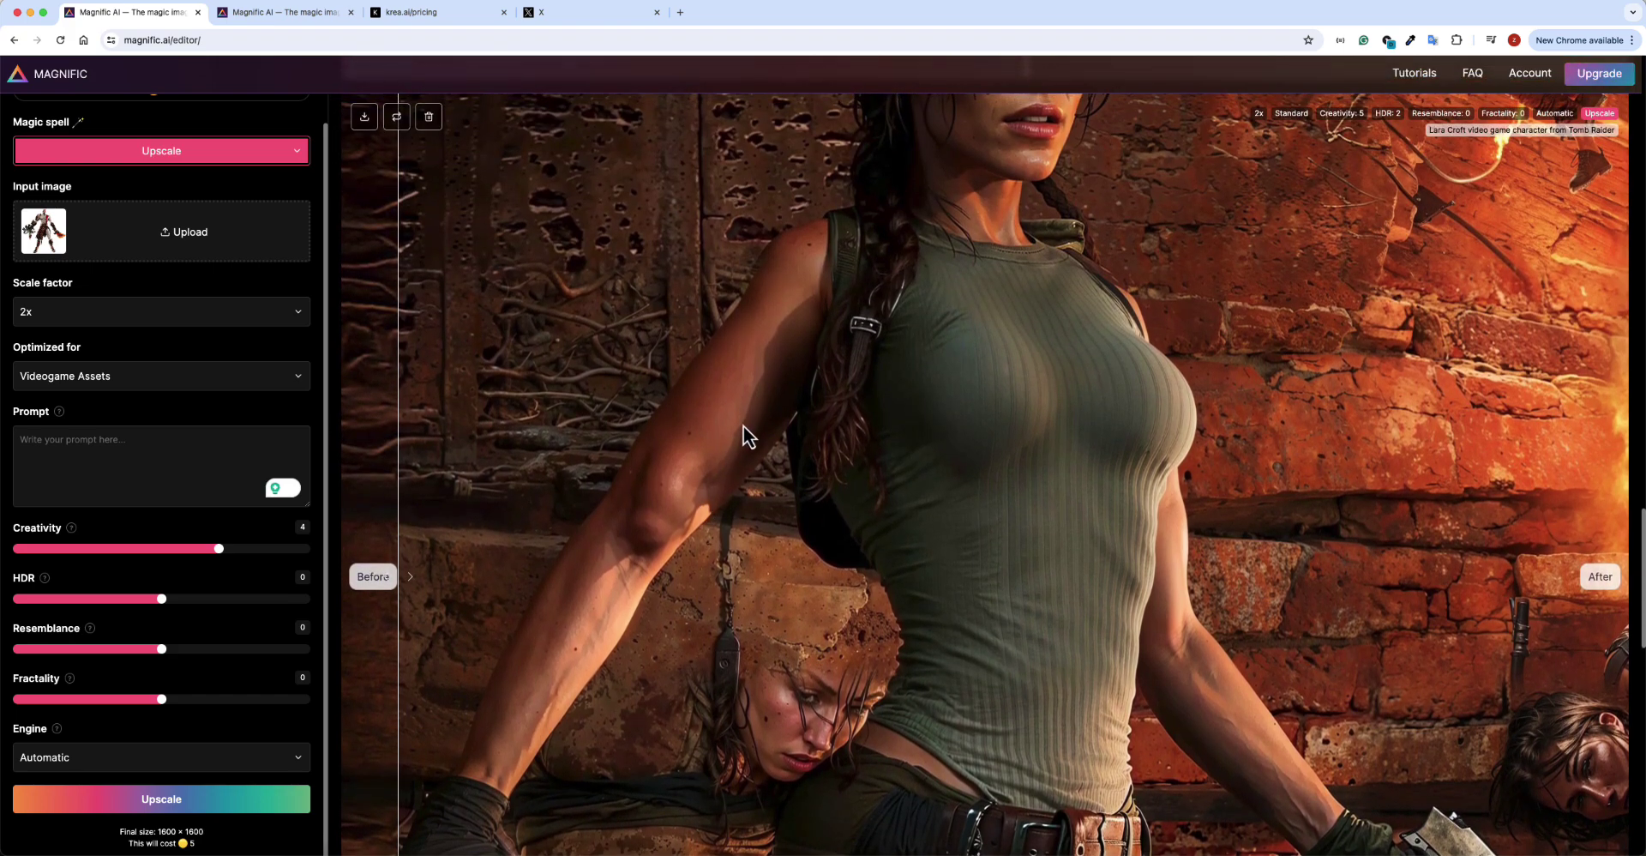
scroll(744, 429, up, 2)
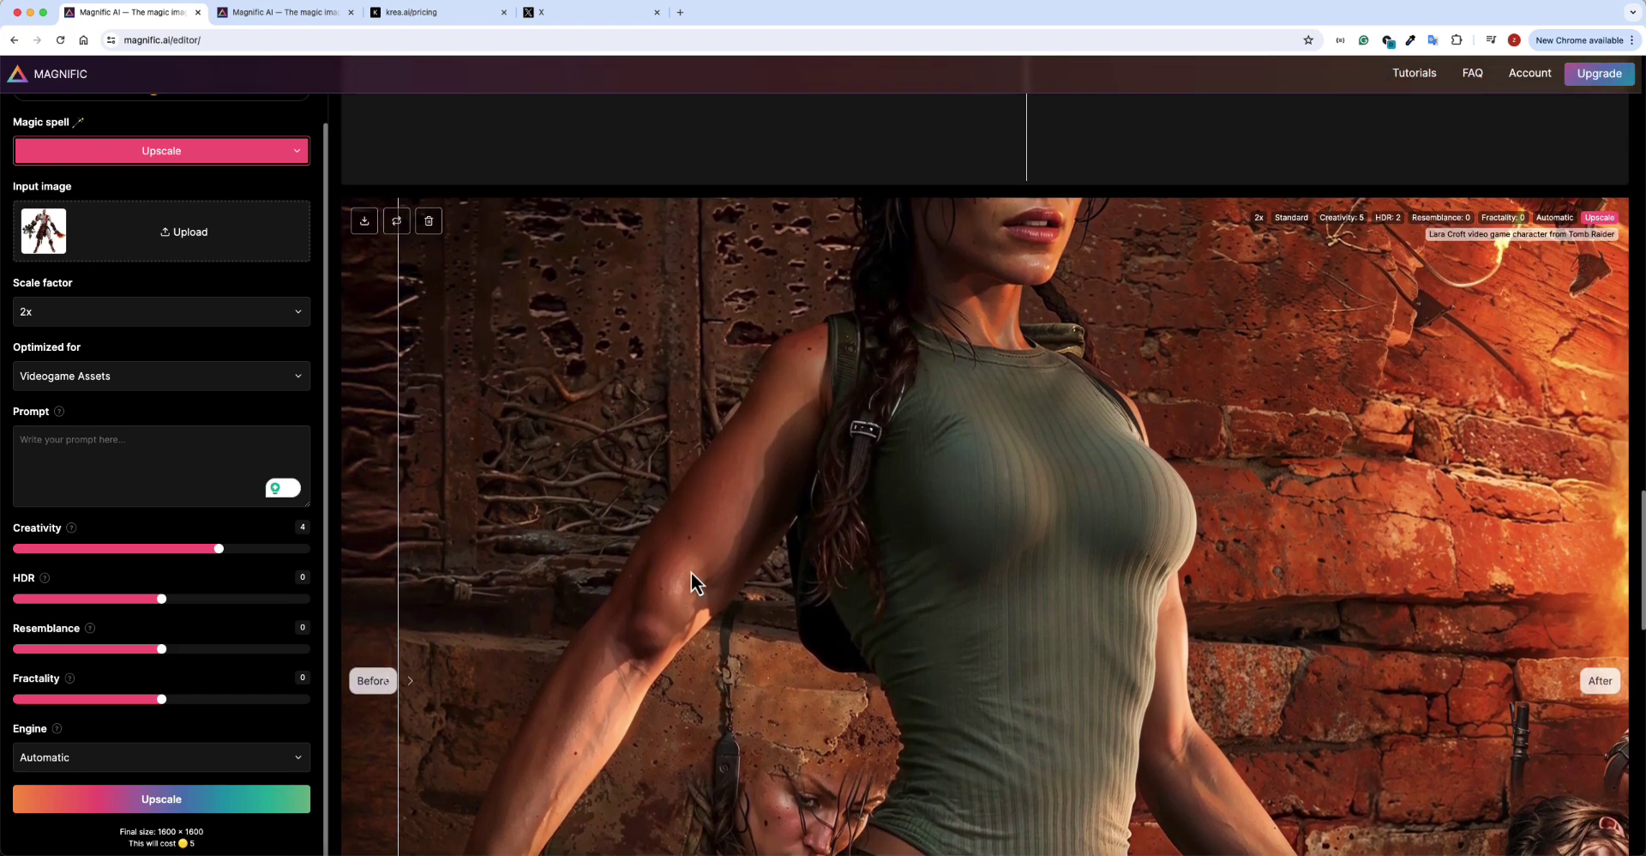
scroll(687, 578, down, 5)
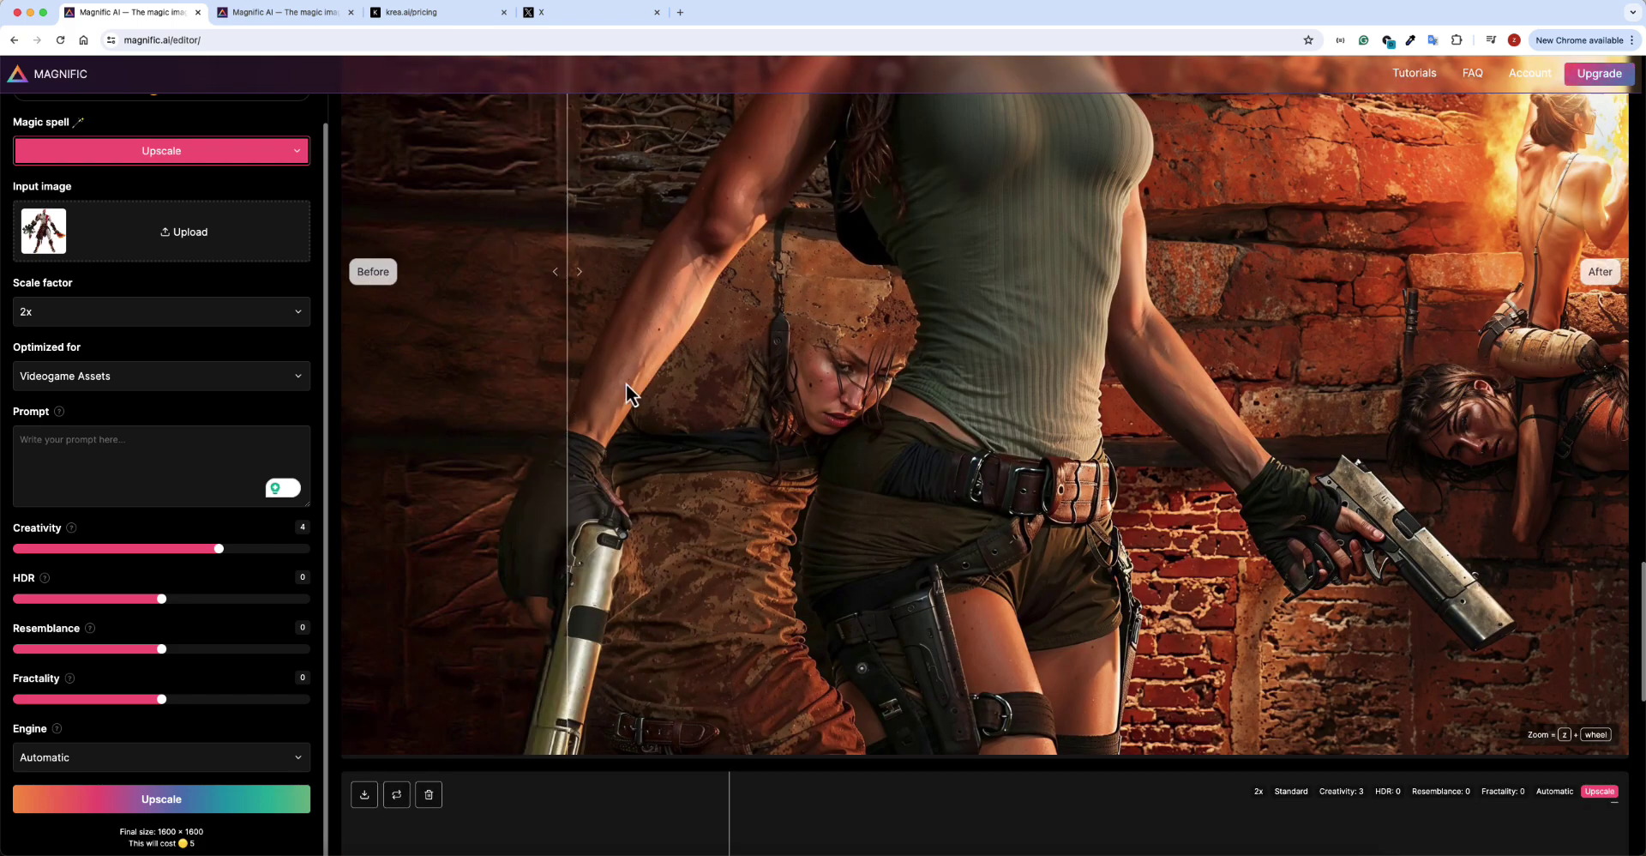
Review the whole Creativity 5 Lara Croft upscale once more alongside the editor's Creativity and HDR settings.
scroll(1072, 361, up, 2)
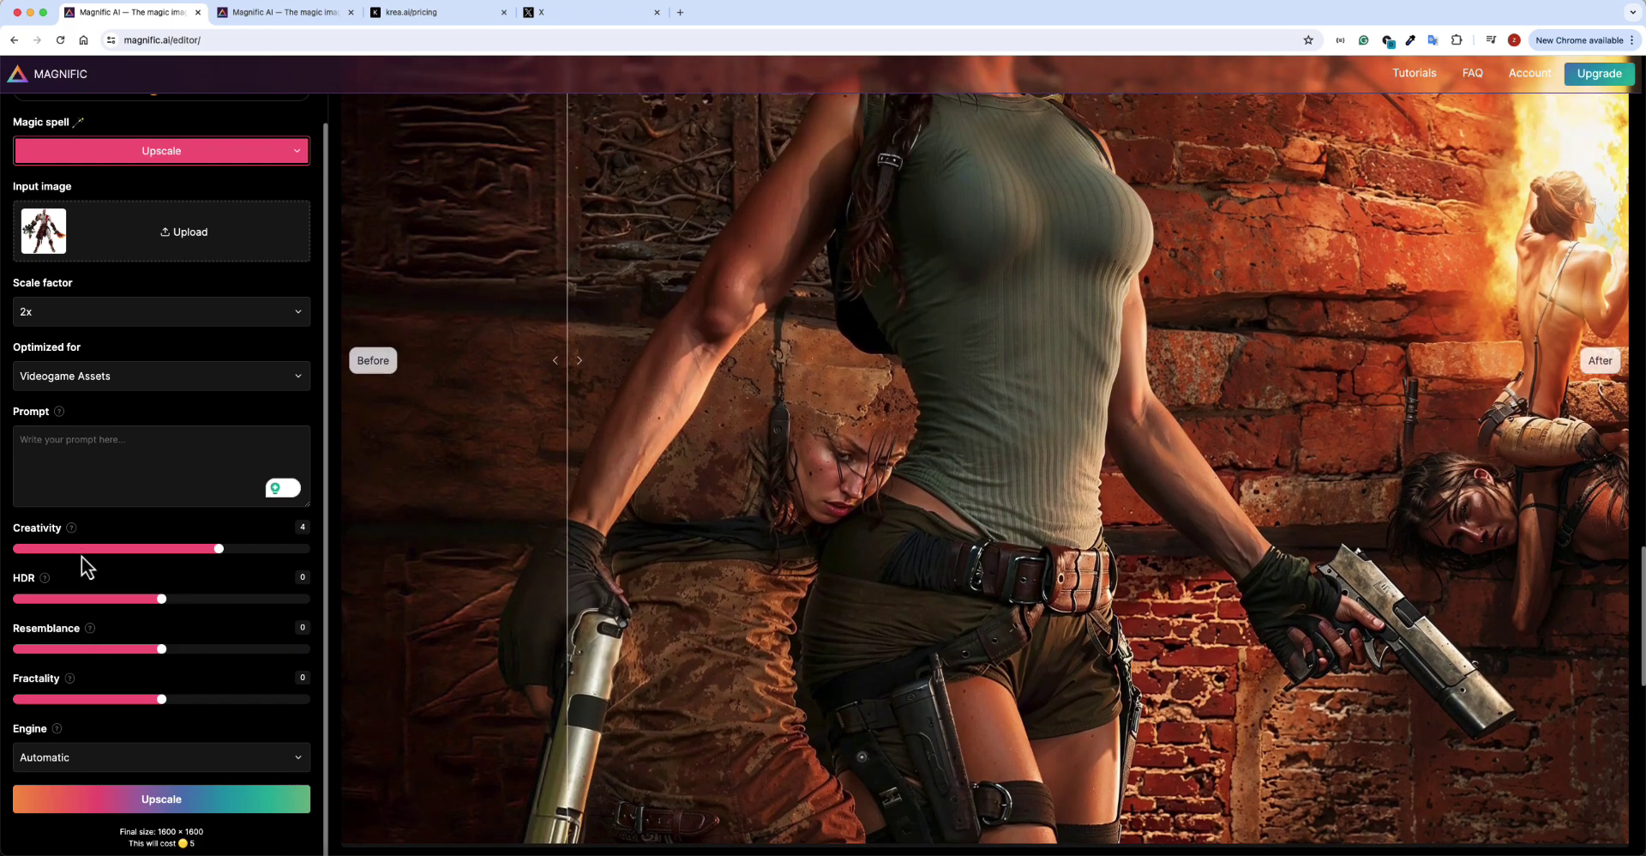
scroll(747, 626, up, 3)
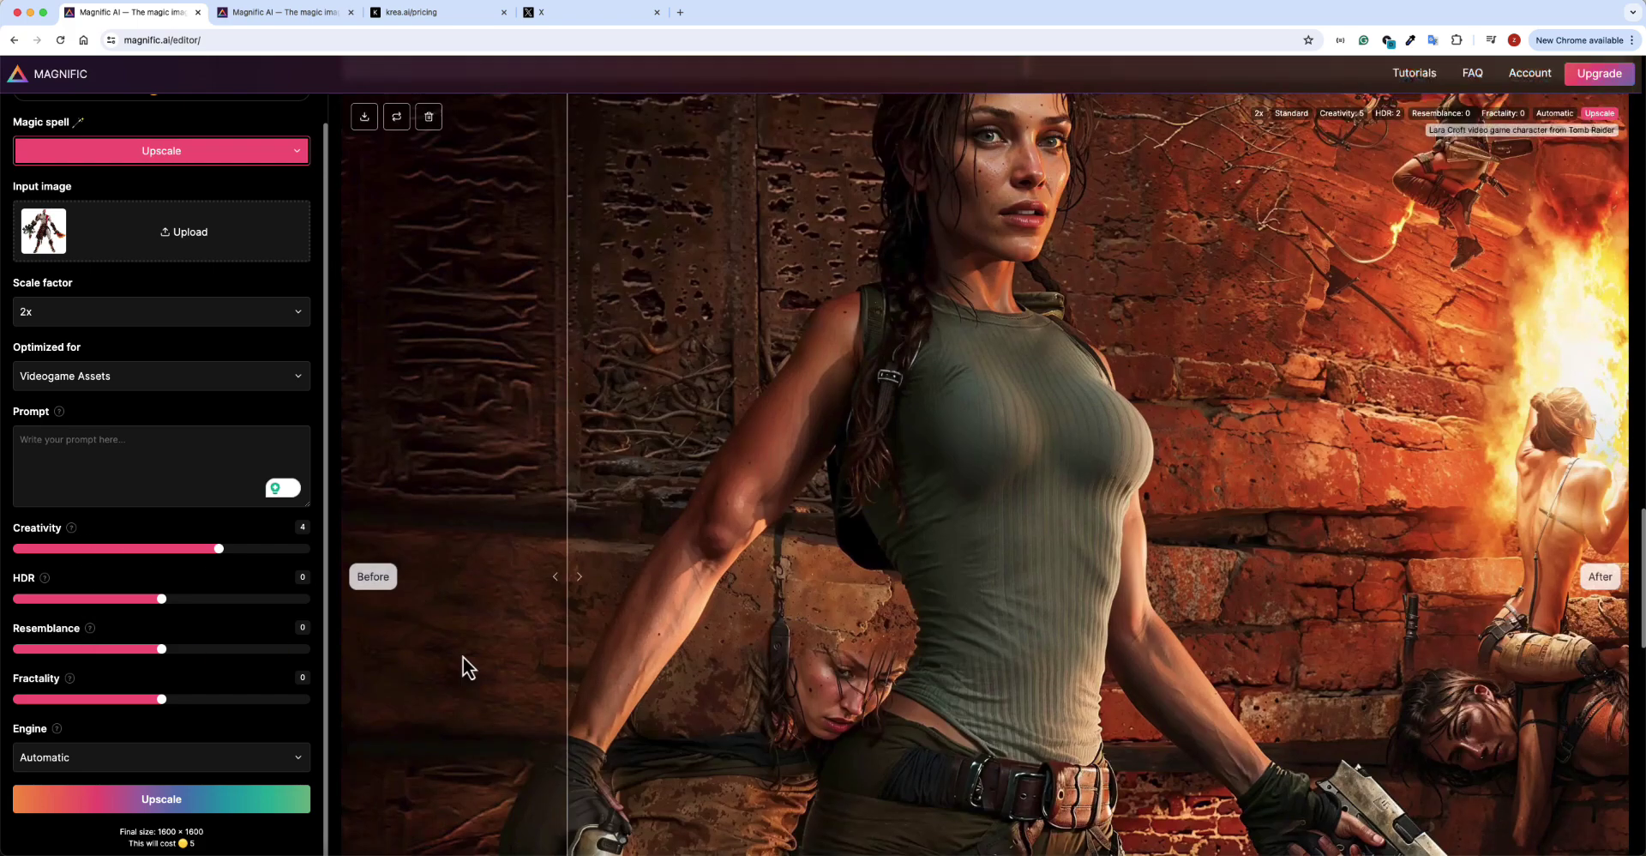
scroll(830, 627, up, 2)
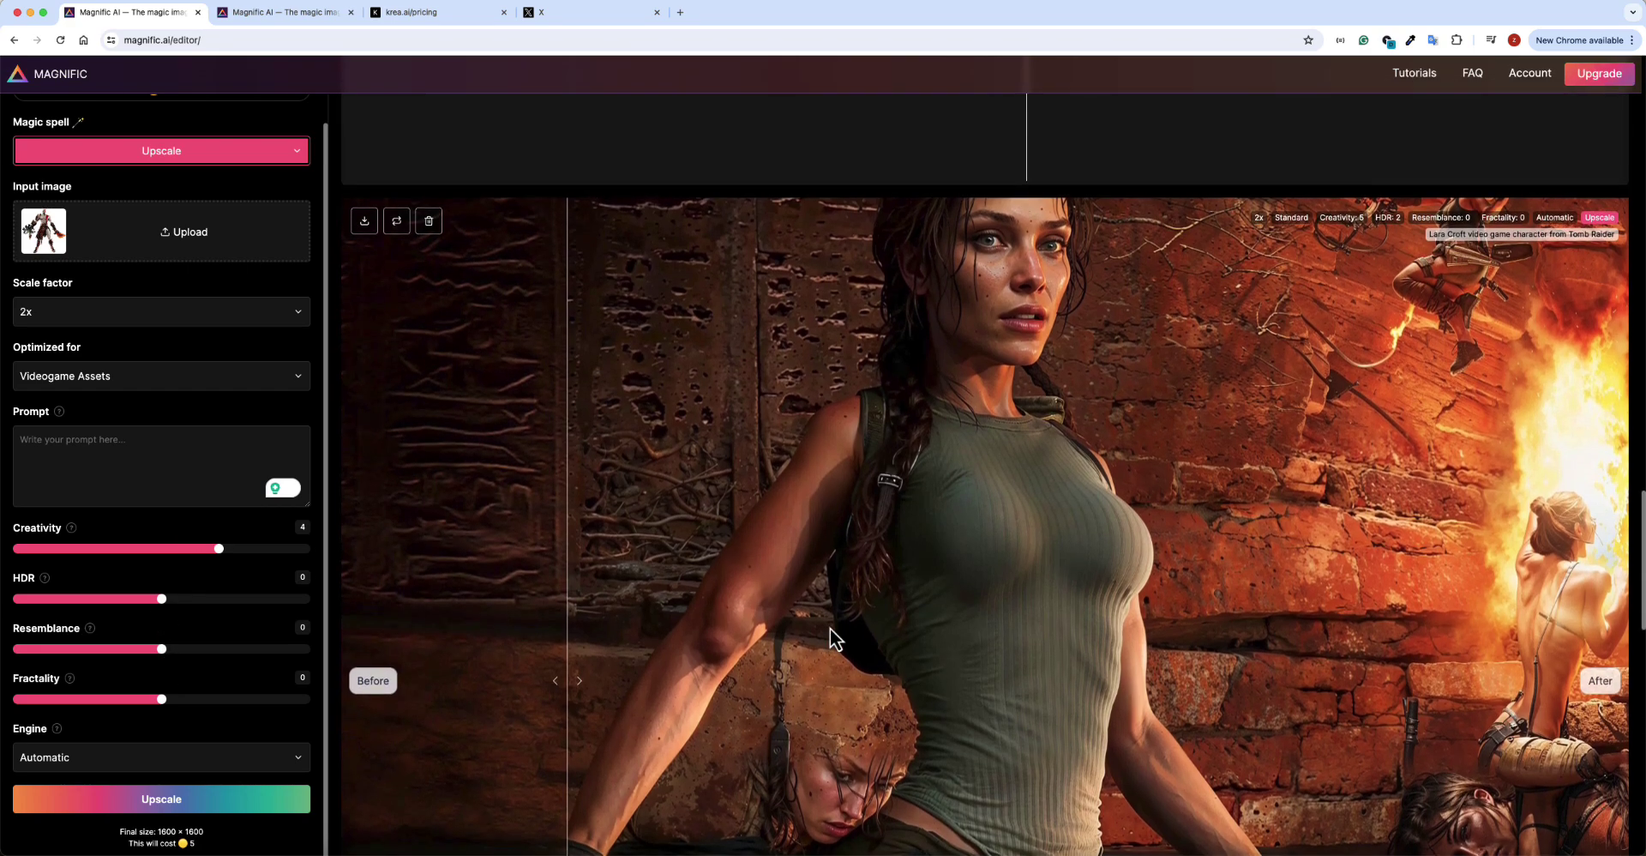
scroll(866, 609, down, 3)
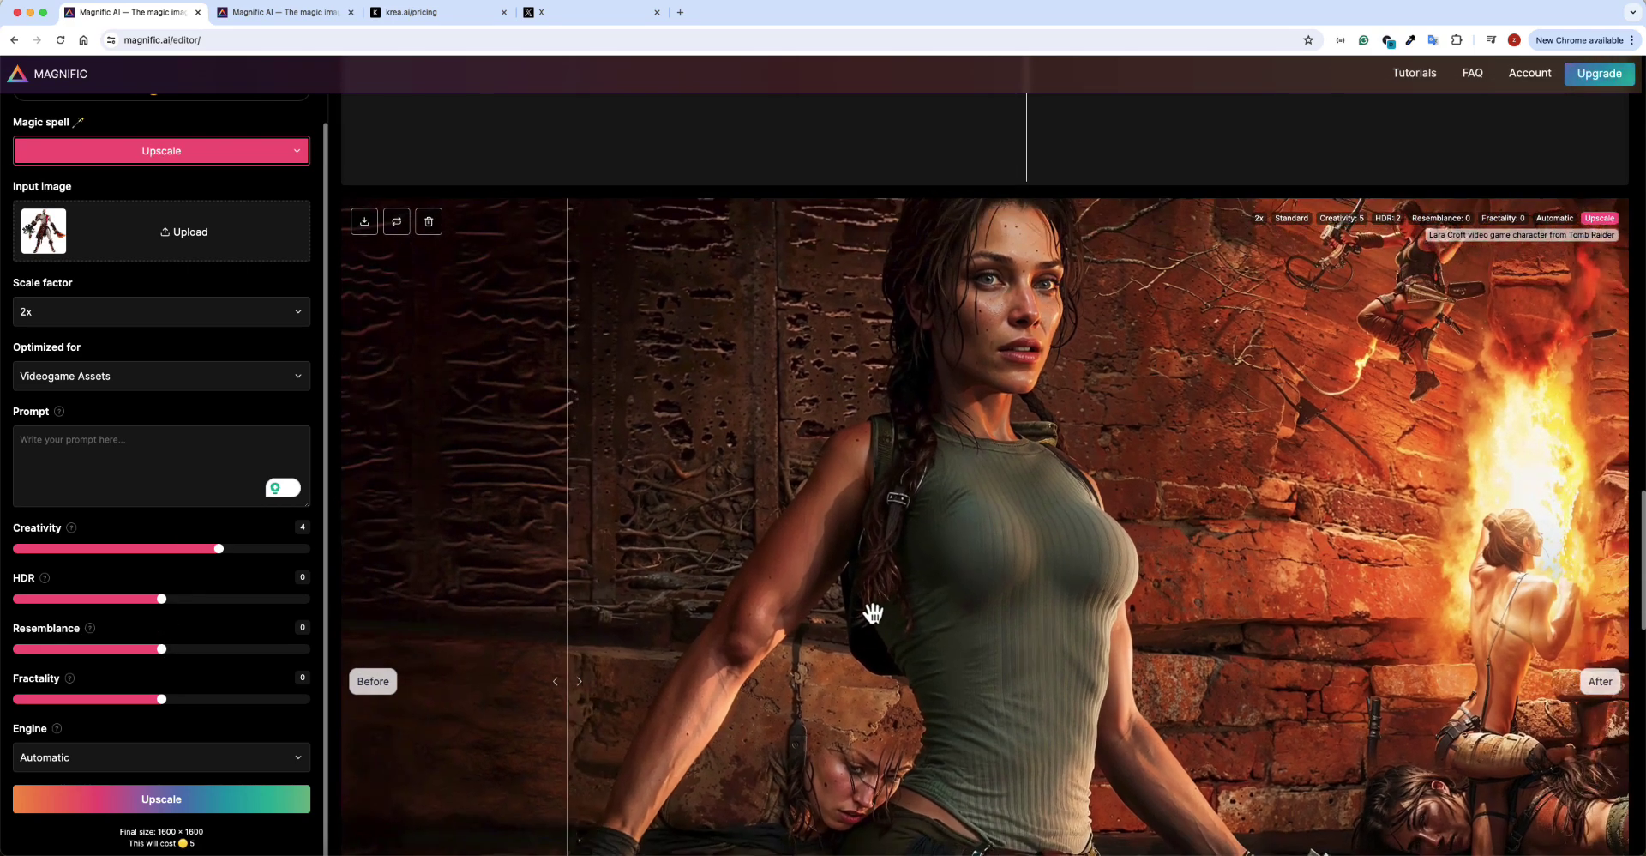
scroll(874, 612, down, 2)
scroll(868, 603, down, 2)
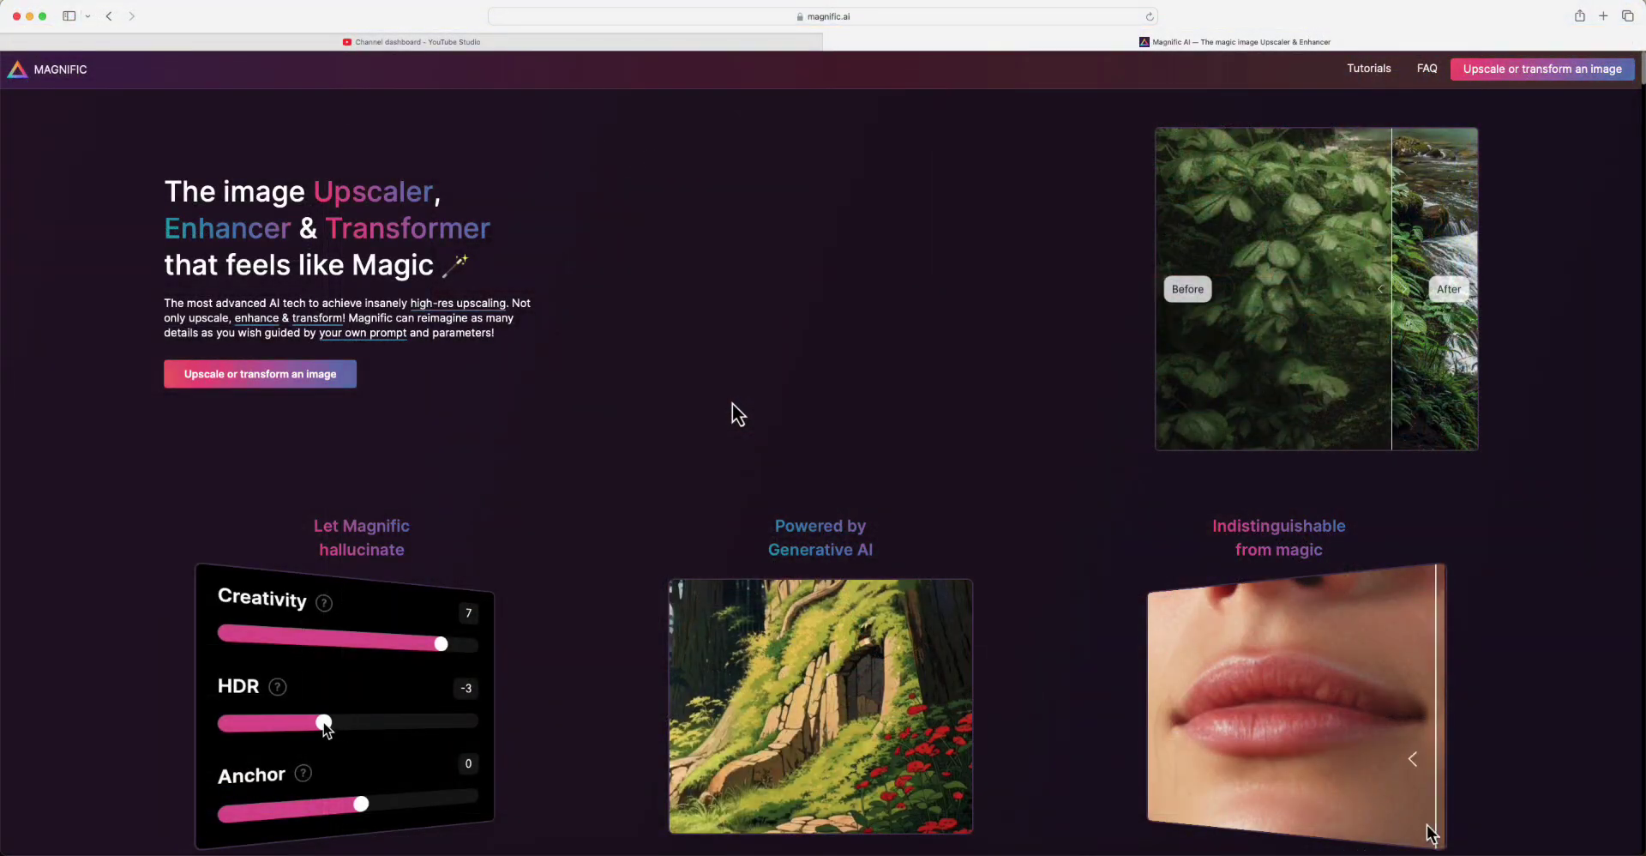
On Magnific's home page, compare before and after in the three Upscaling Portraits examples, including the bearded man.
scroll(733, 403, down, 15)
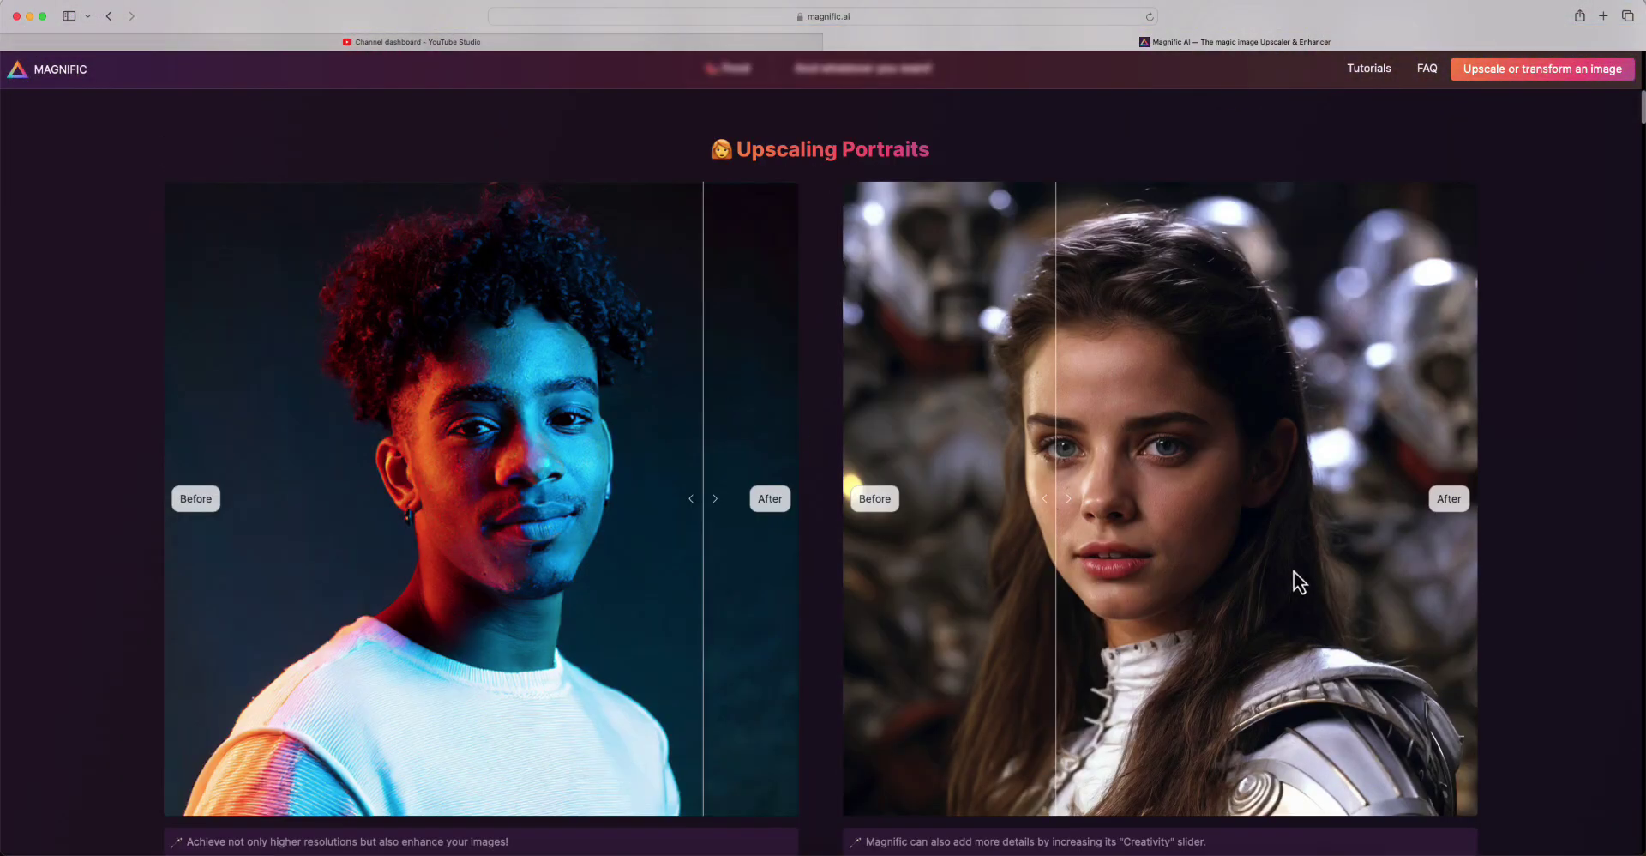
drag(1299, 583, 969, 531)
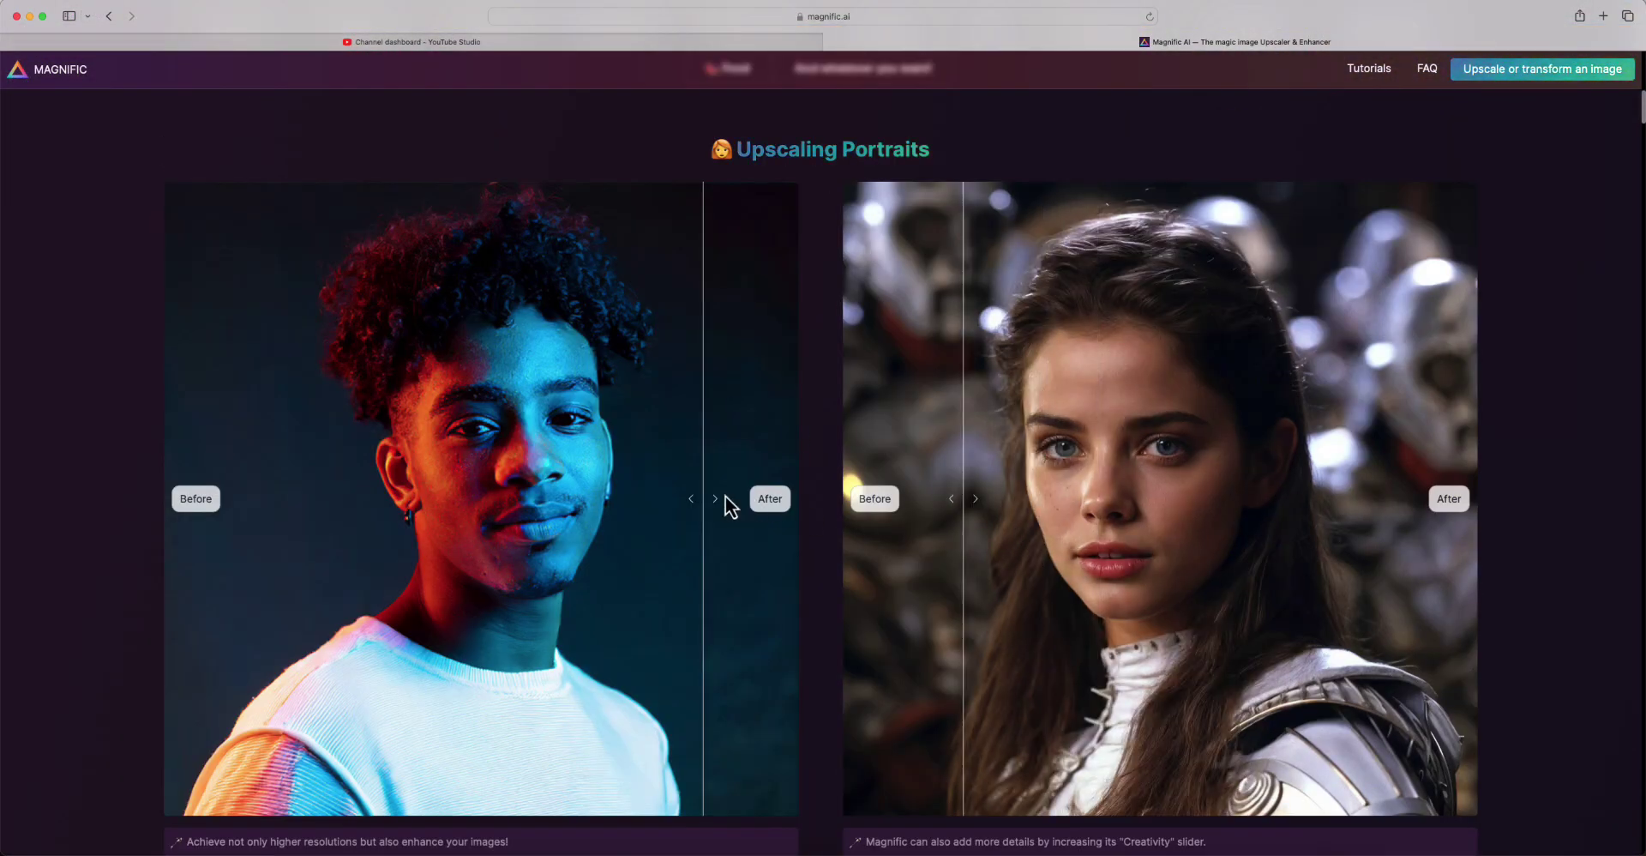
drag(714, 506, 489, 523)
scroll(780, 559, down, 5)
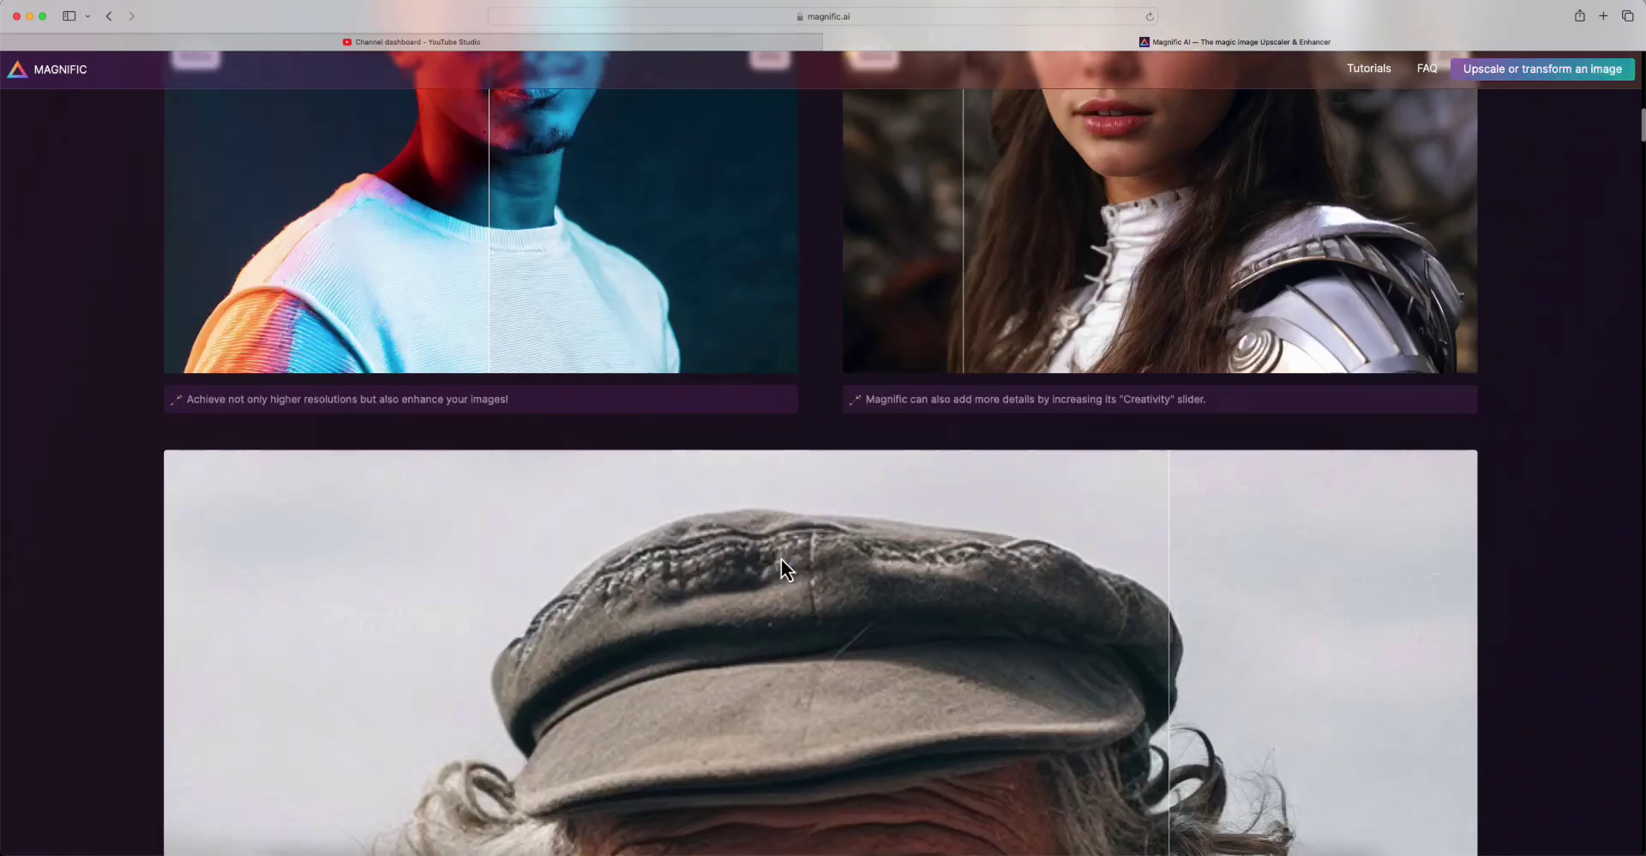
scroll(782, 559, down, 6)
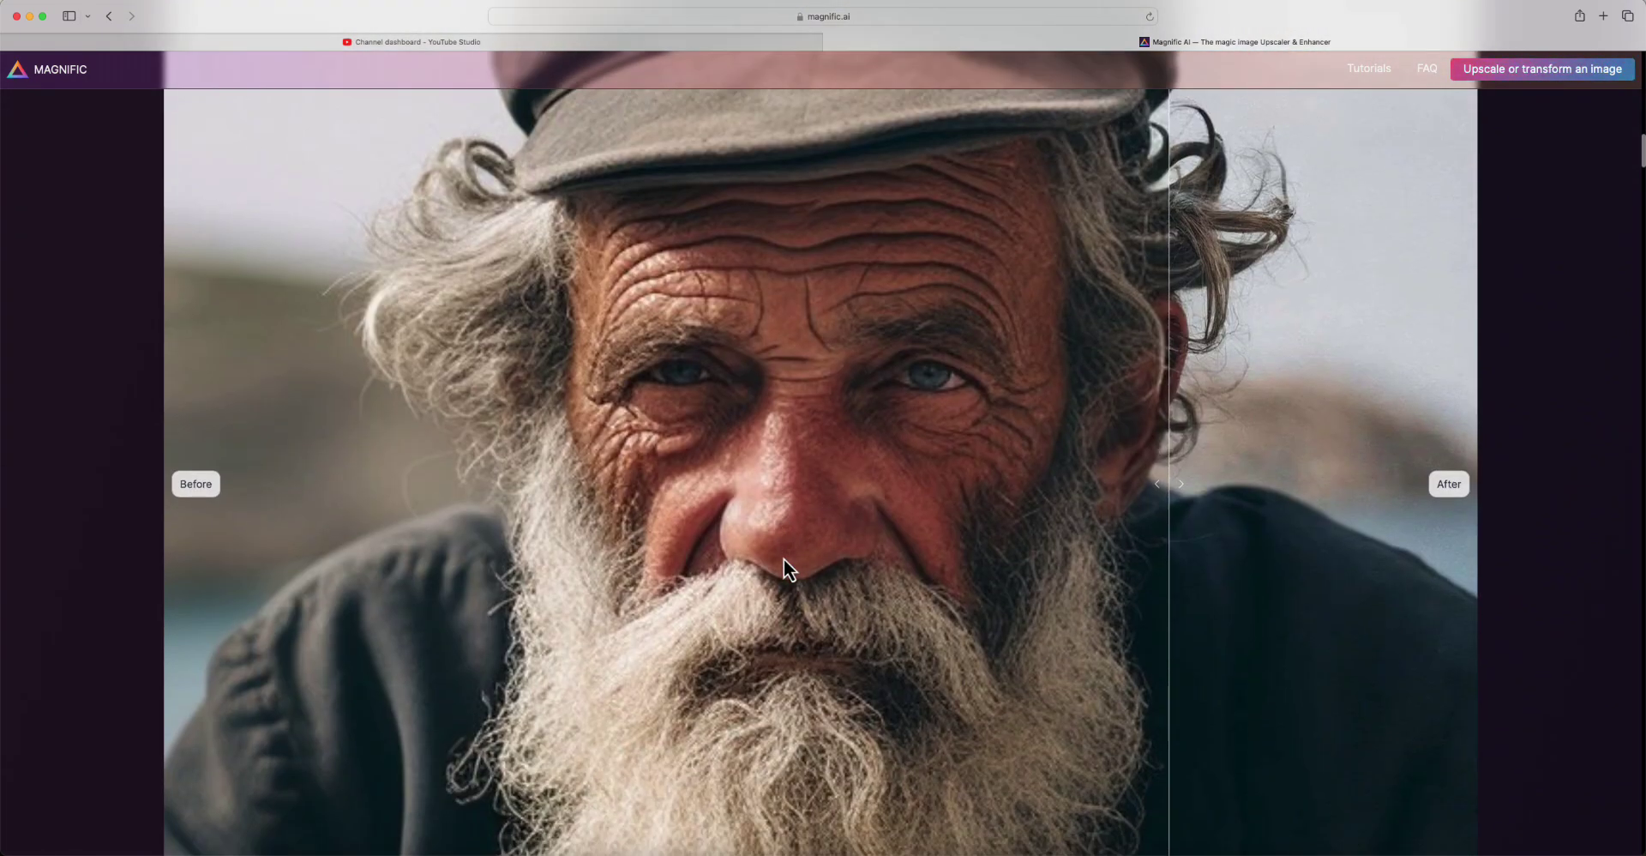
drag(784, 558, 445, 484)
Browse the Upscaling & Enhancing Illustrations examples and compare before and after on the armored vehicle.
scroll(746, 453, down, 10)
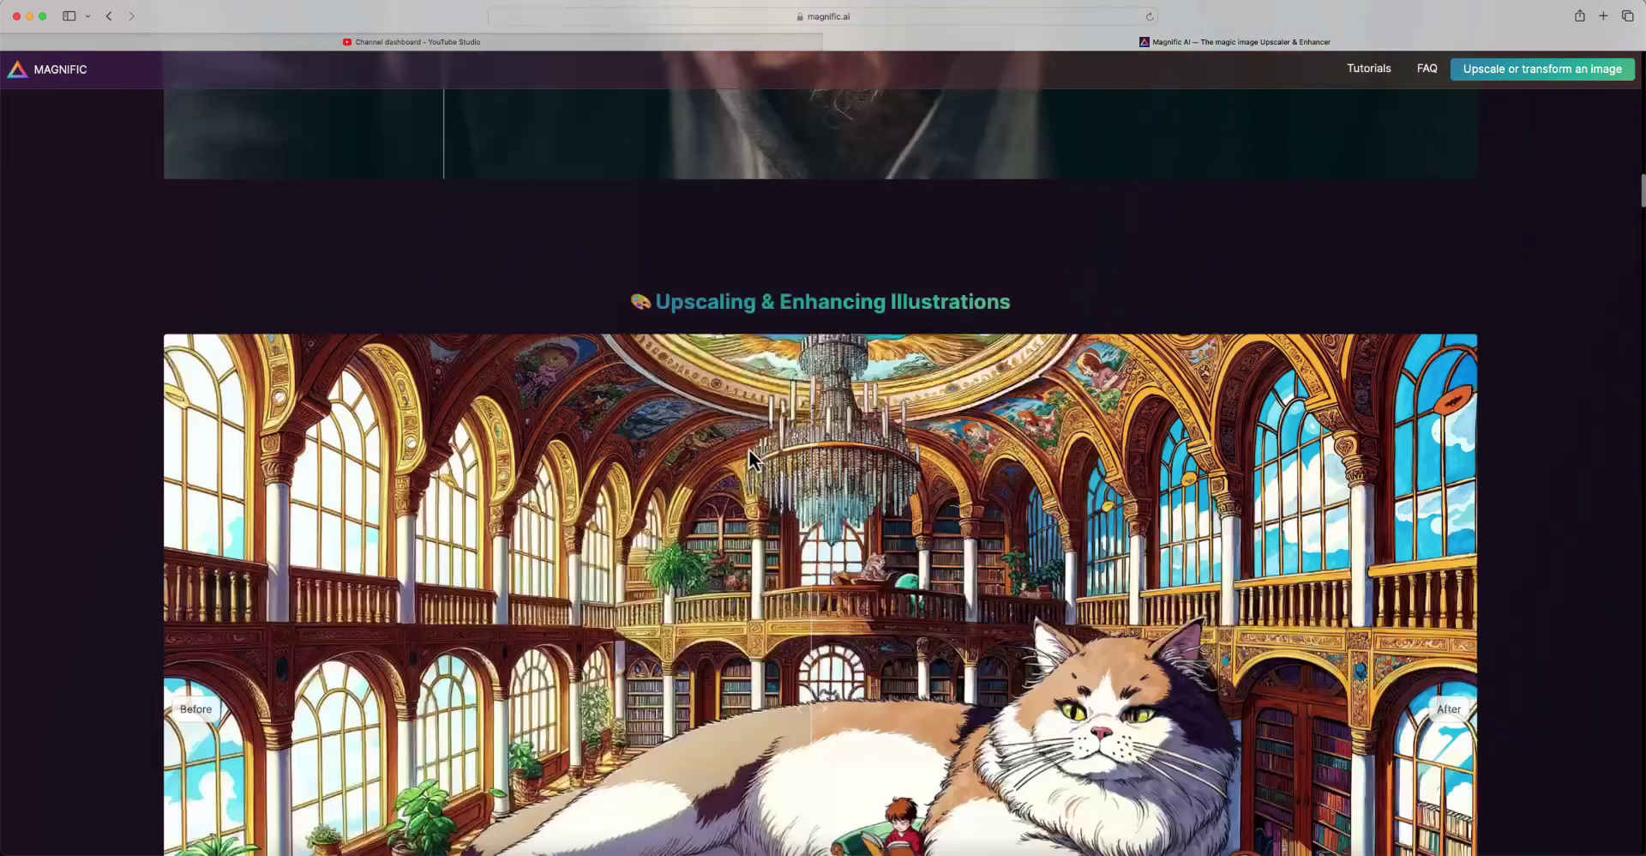
scroll(749, 450, down, 5)
scroll(993, 488, down, 10)
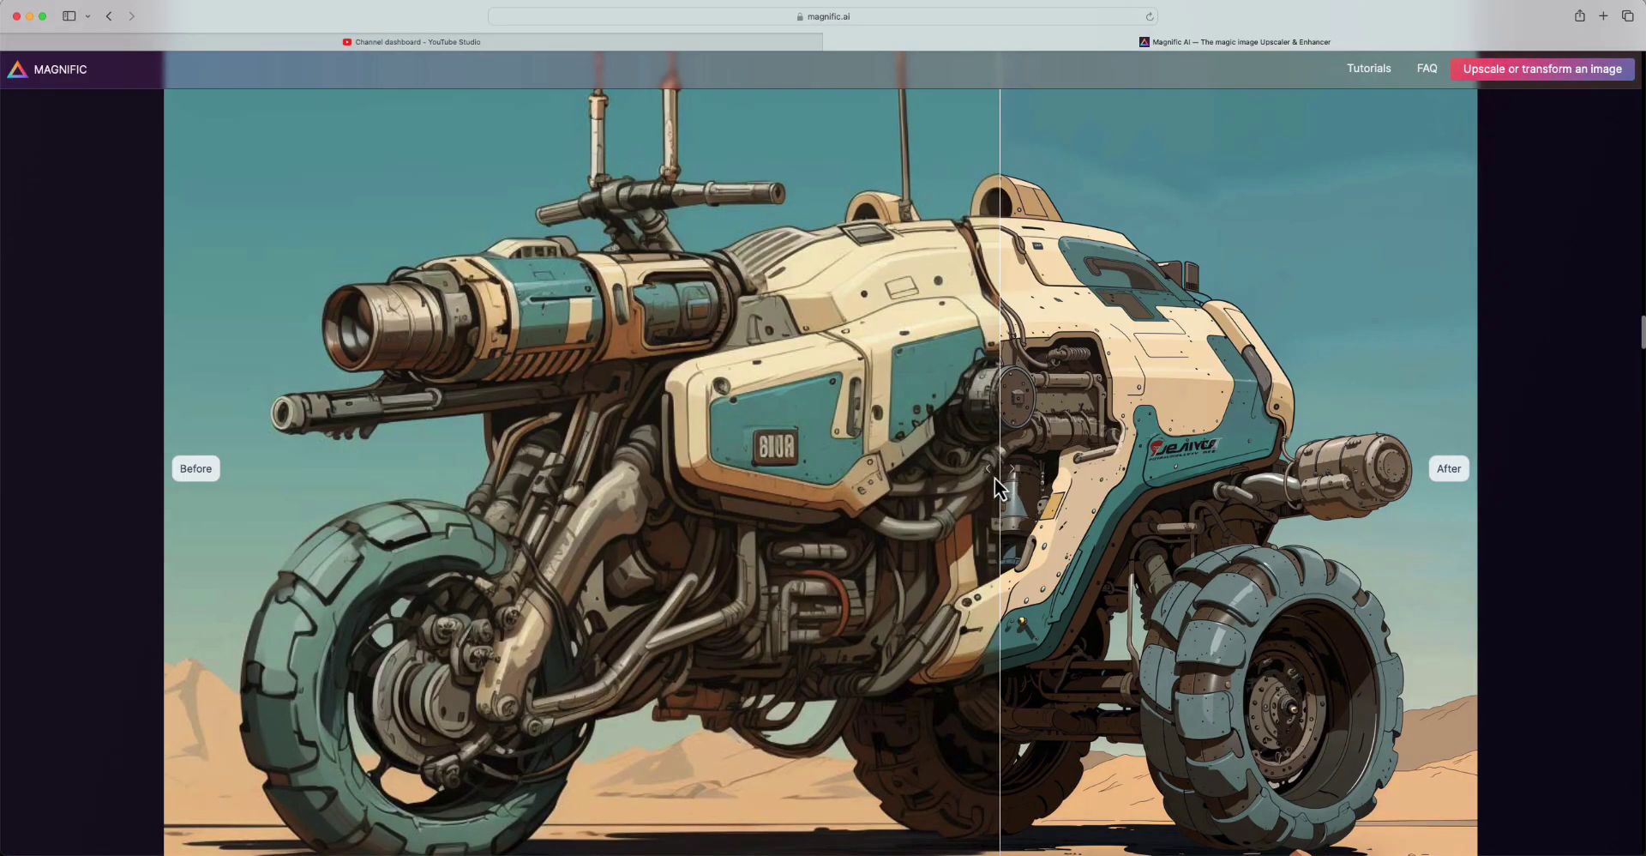
drag(993, 480, 879, 493)
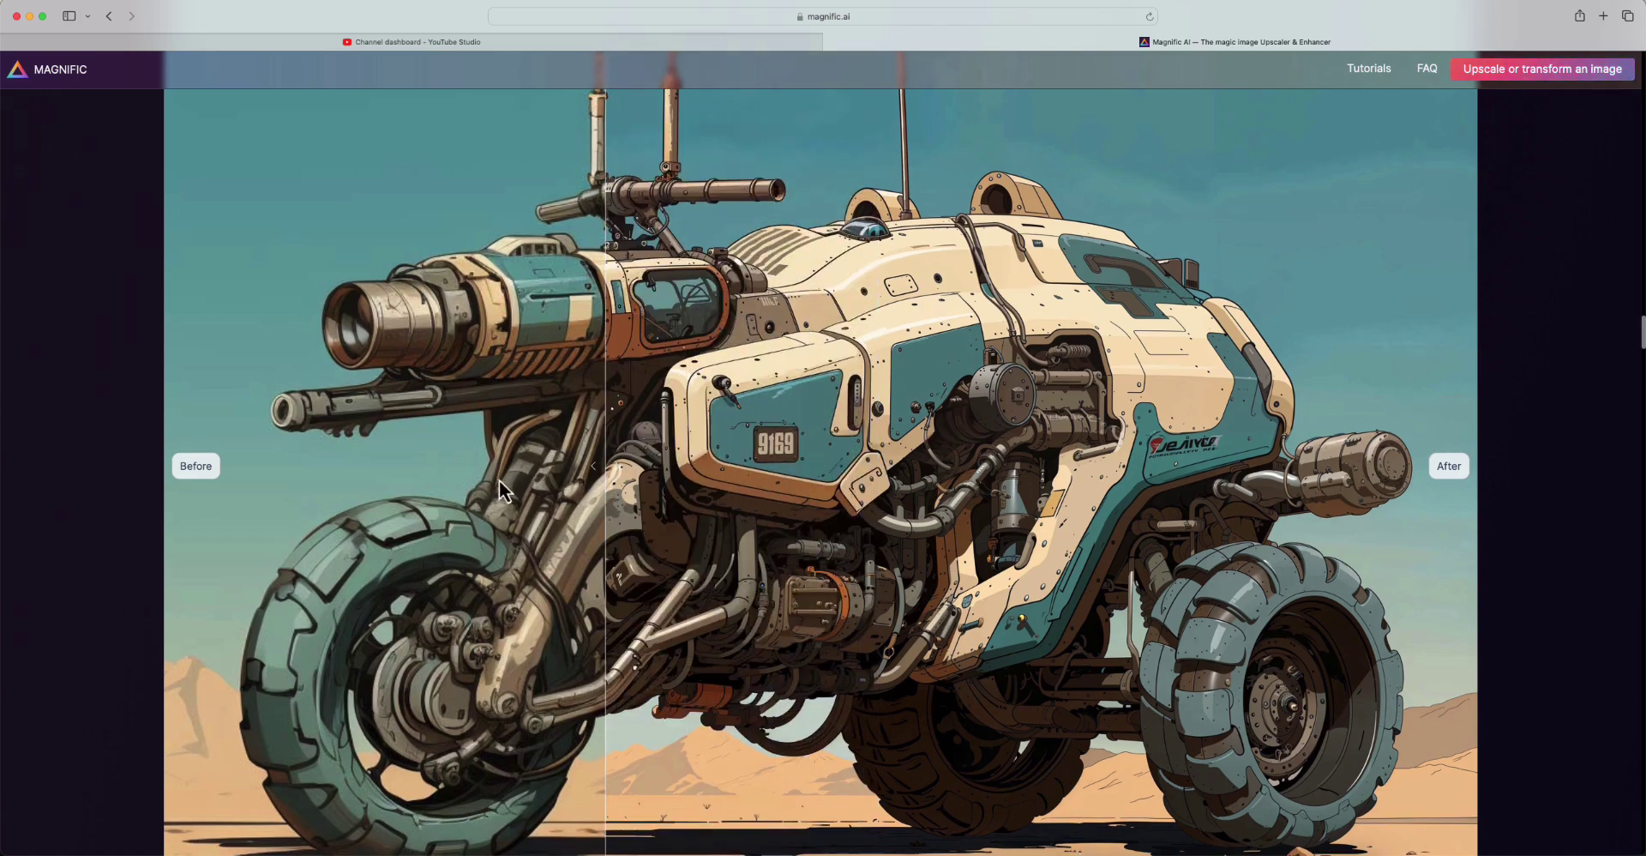
Compare before and after in the landscape examples, including the seaside cottage and the jungle waterfall.
scroll(468, 484, down, 10)
scroll(450, 485, down, 1)
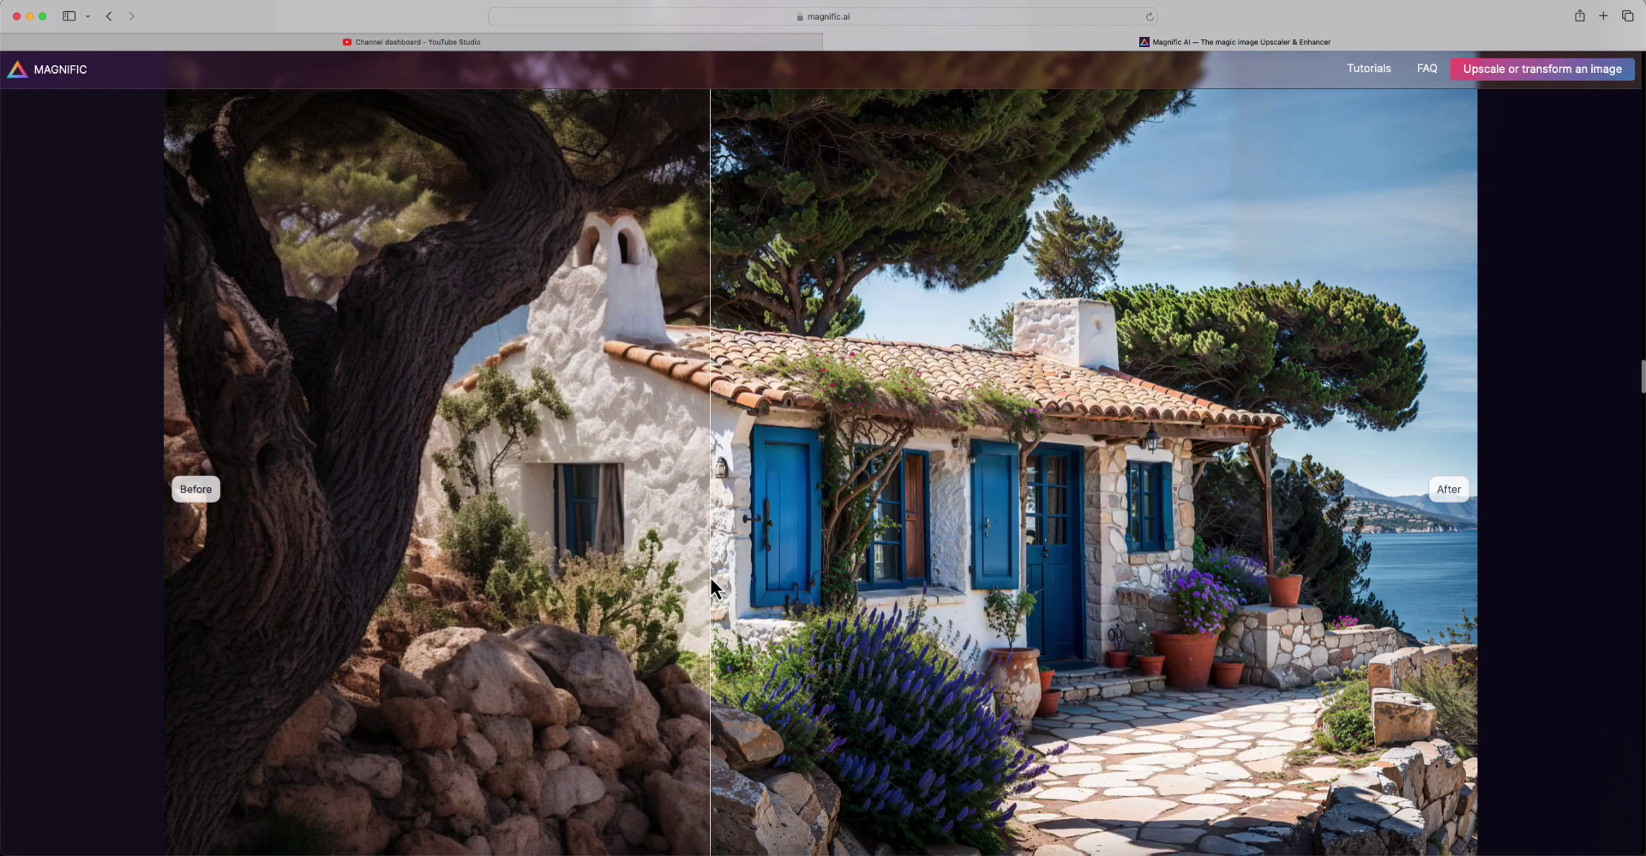
scroll(534, 592, down, 7)
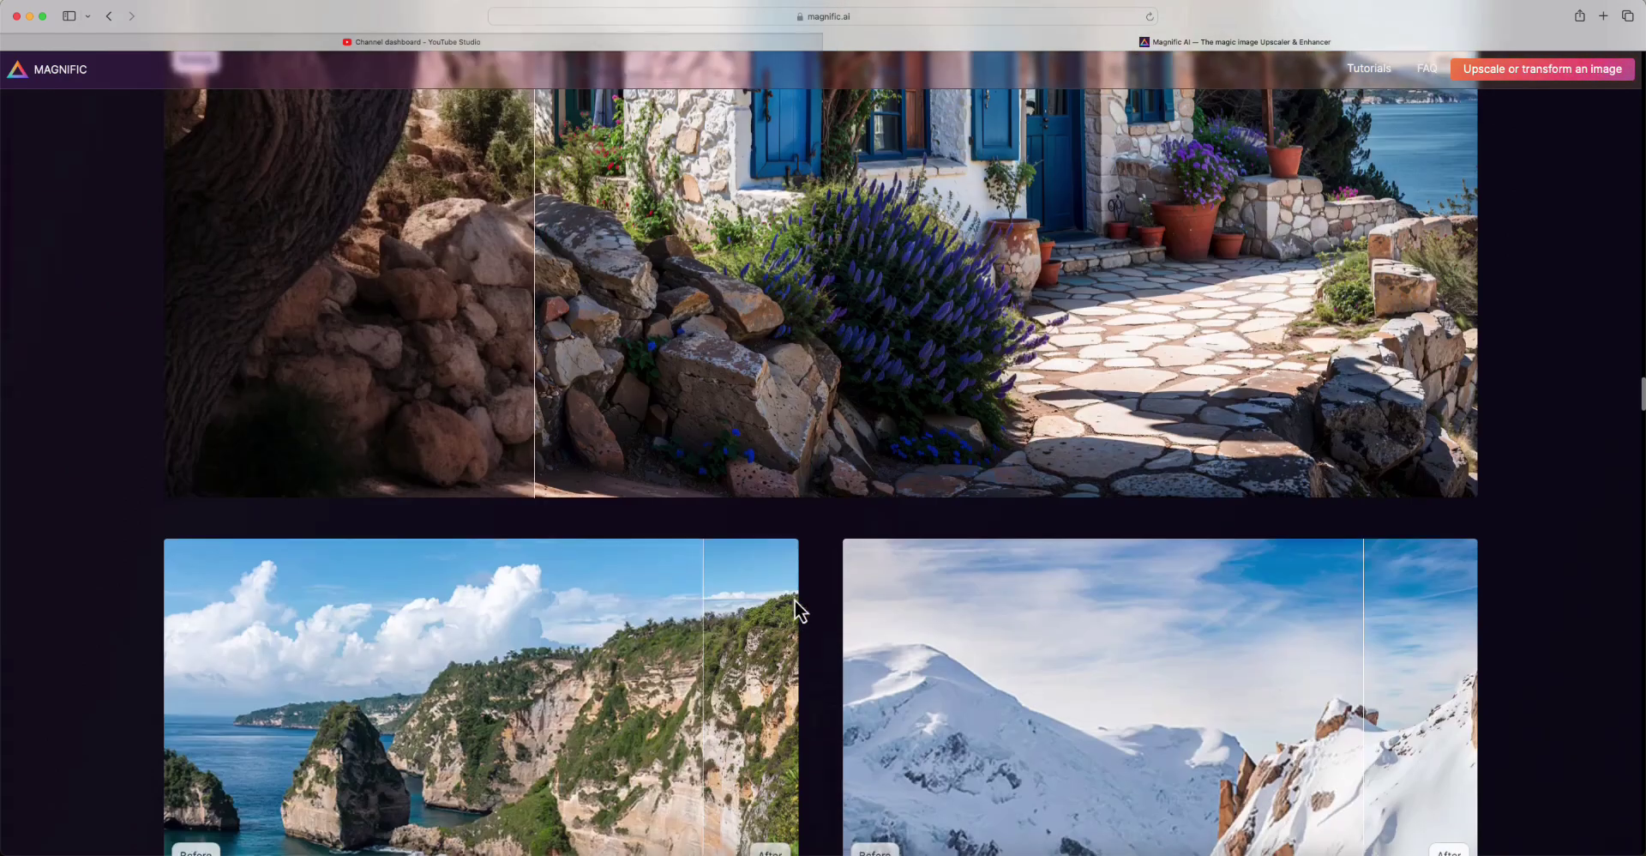
scroll(1006, 421, down, 8)
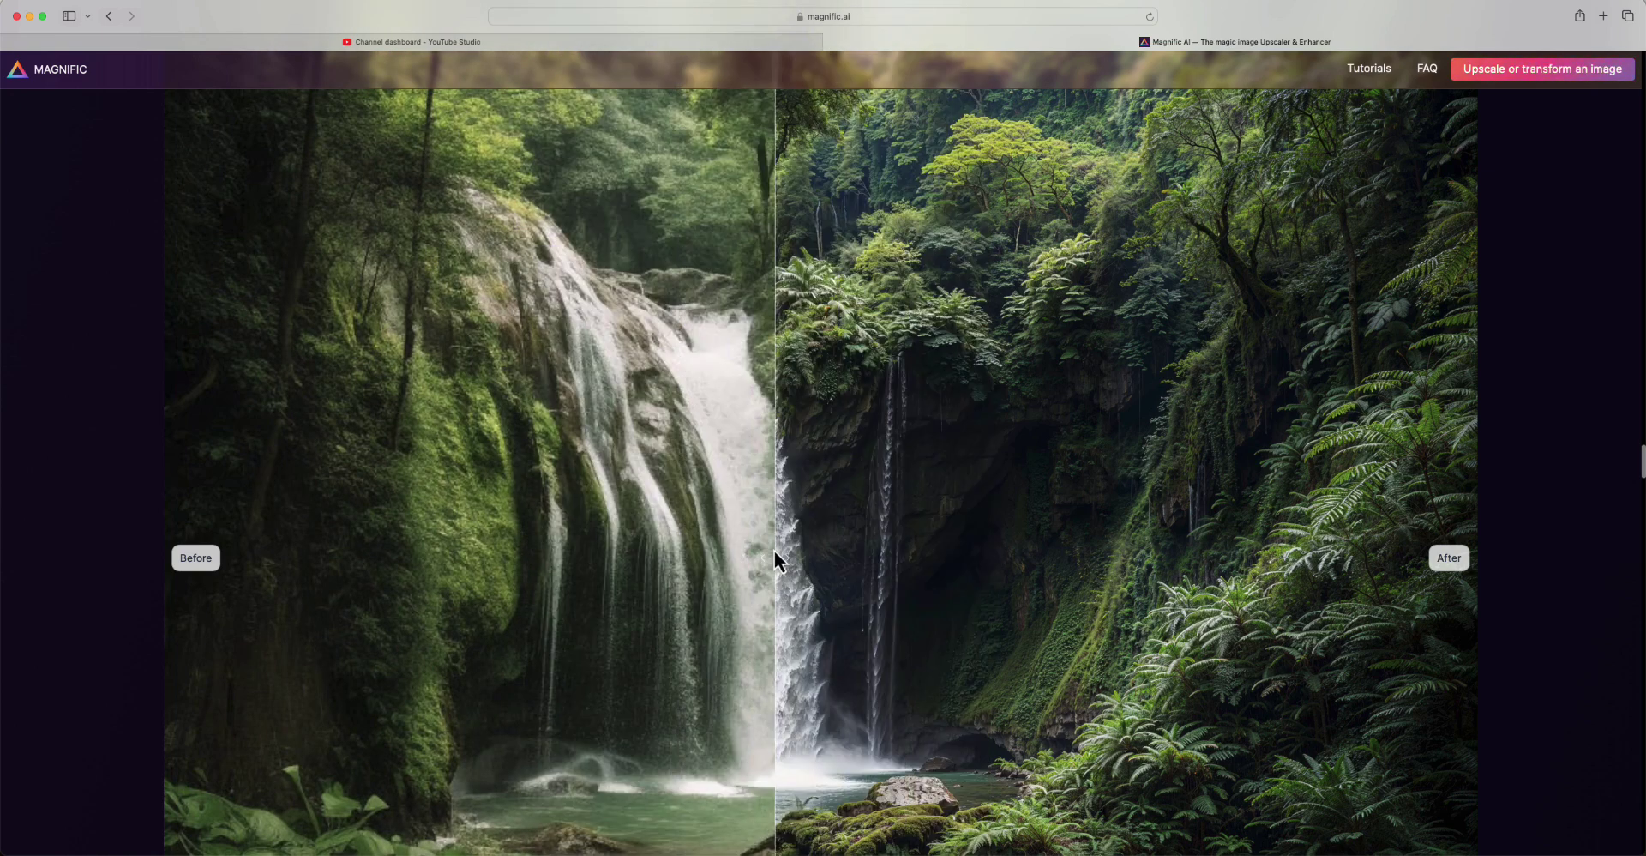
Compare before and after in the further showcase examples, from the woman's portrait to the berry cake and the theme-park mouse character.
scroll(883, 576, down, 8)
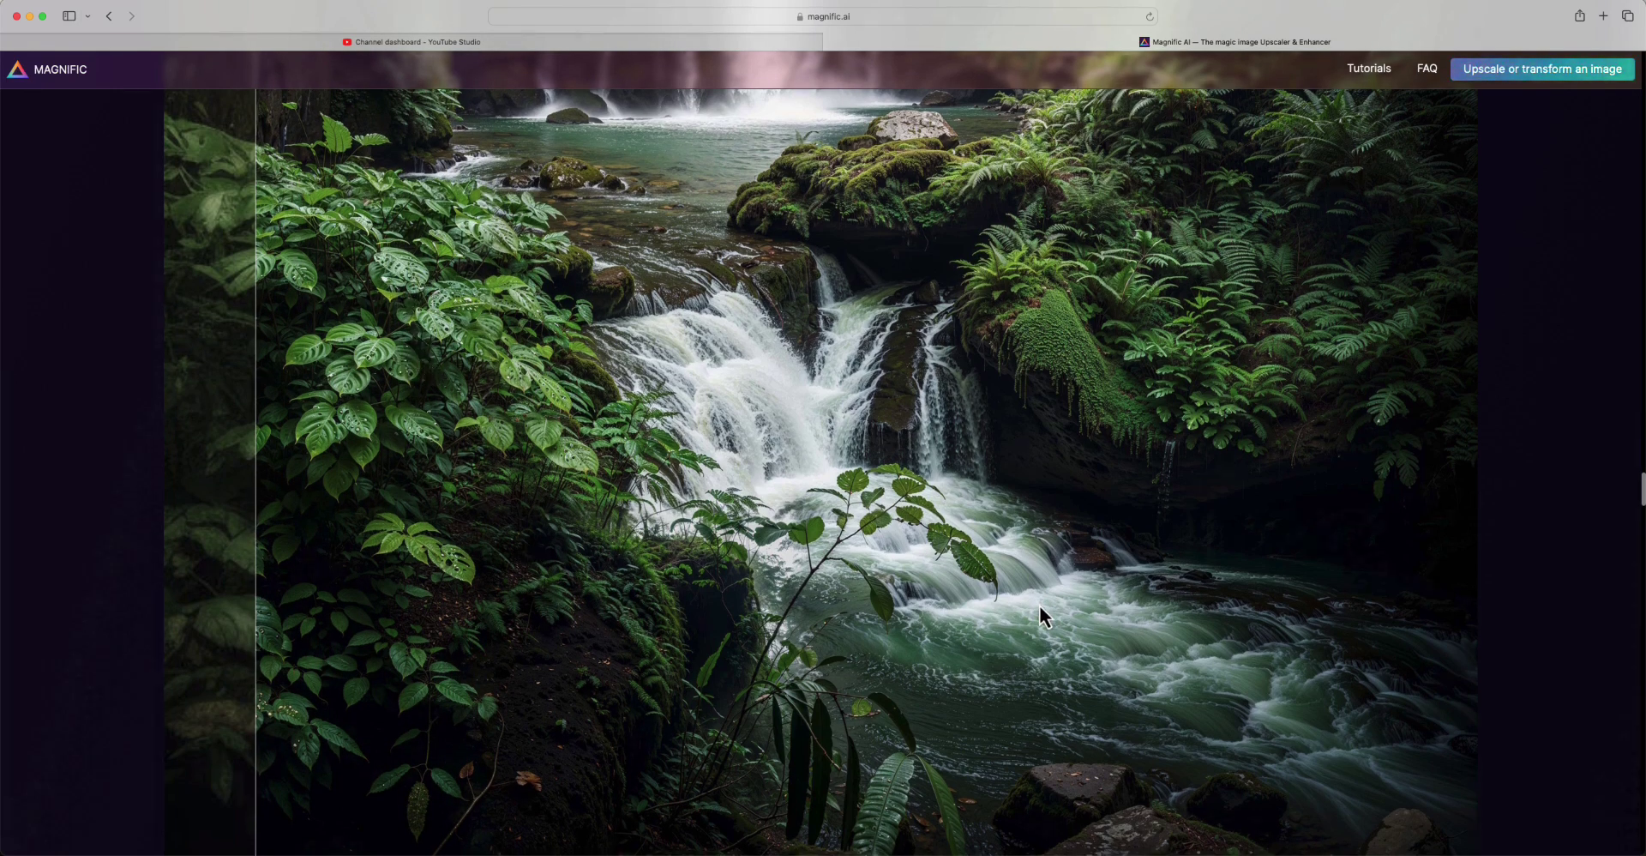
scroll(1041, 605, down, 5)
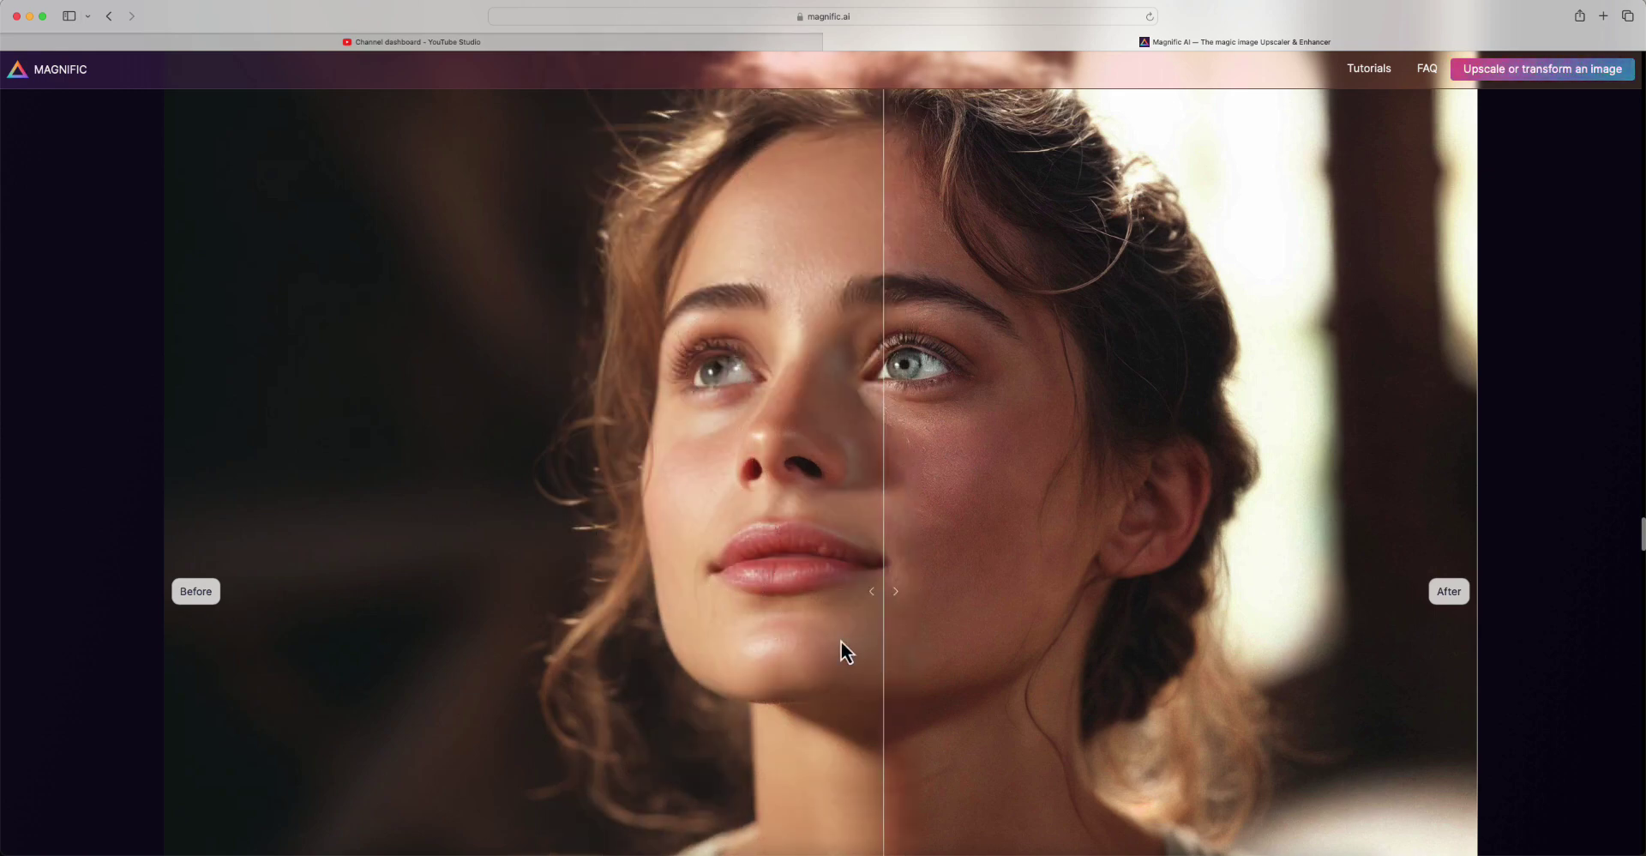
scroll(698, 641, down, 10)
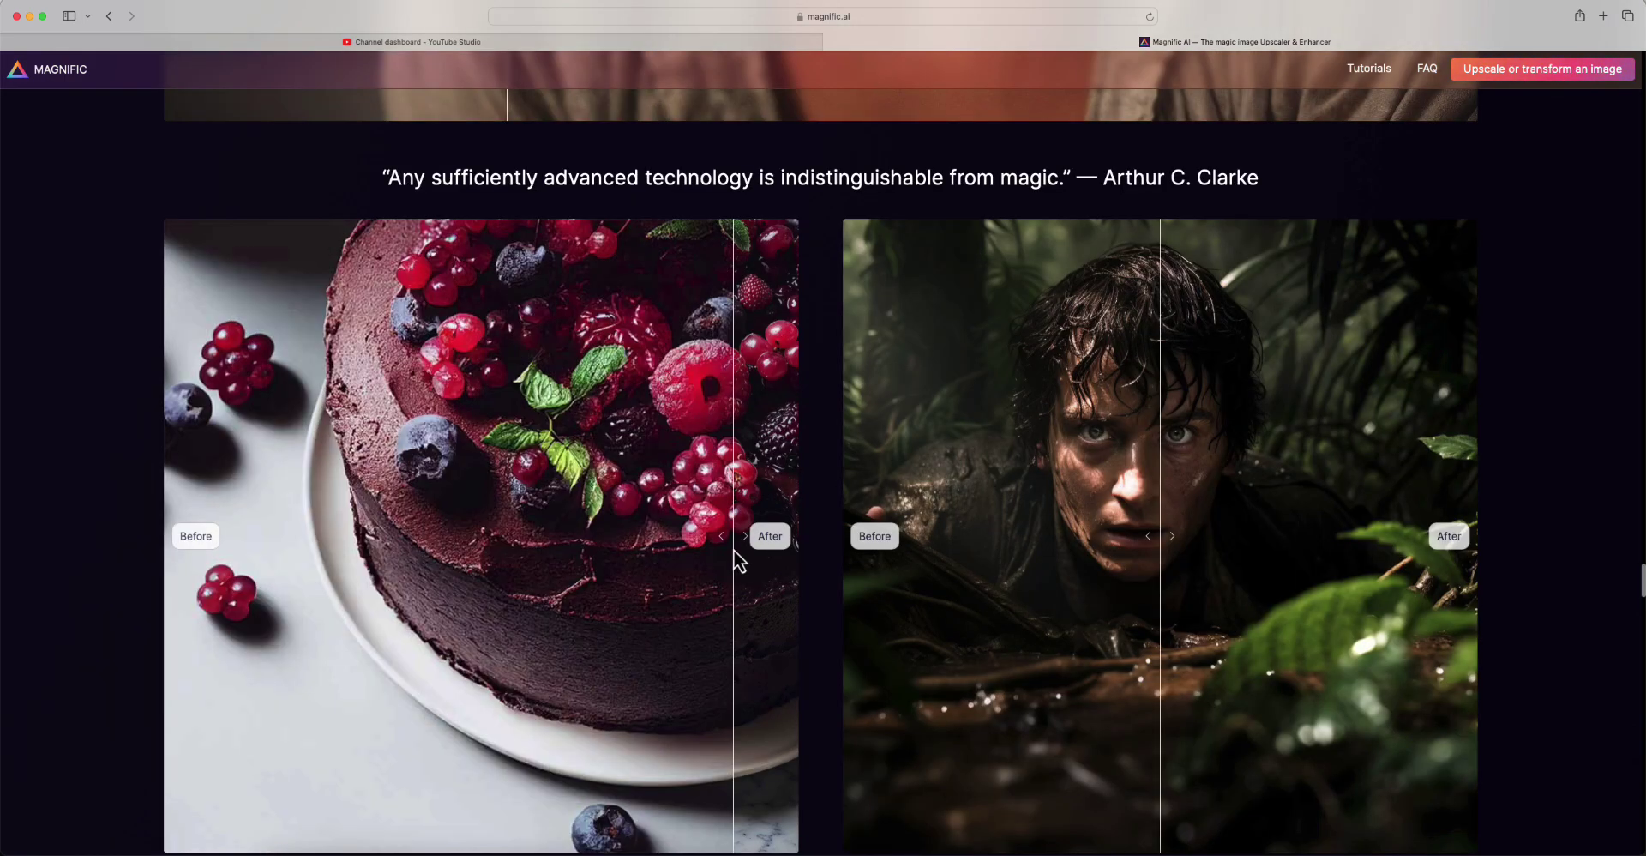
scroll(746, 537, down, 10)
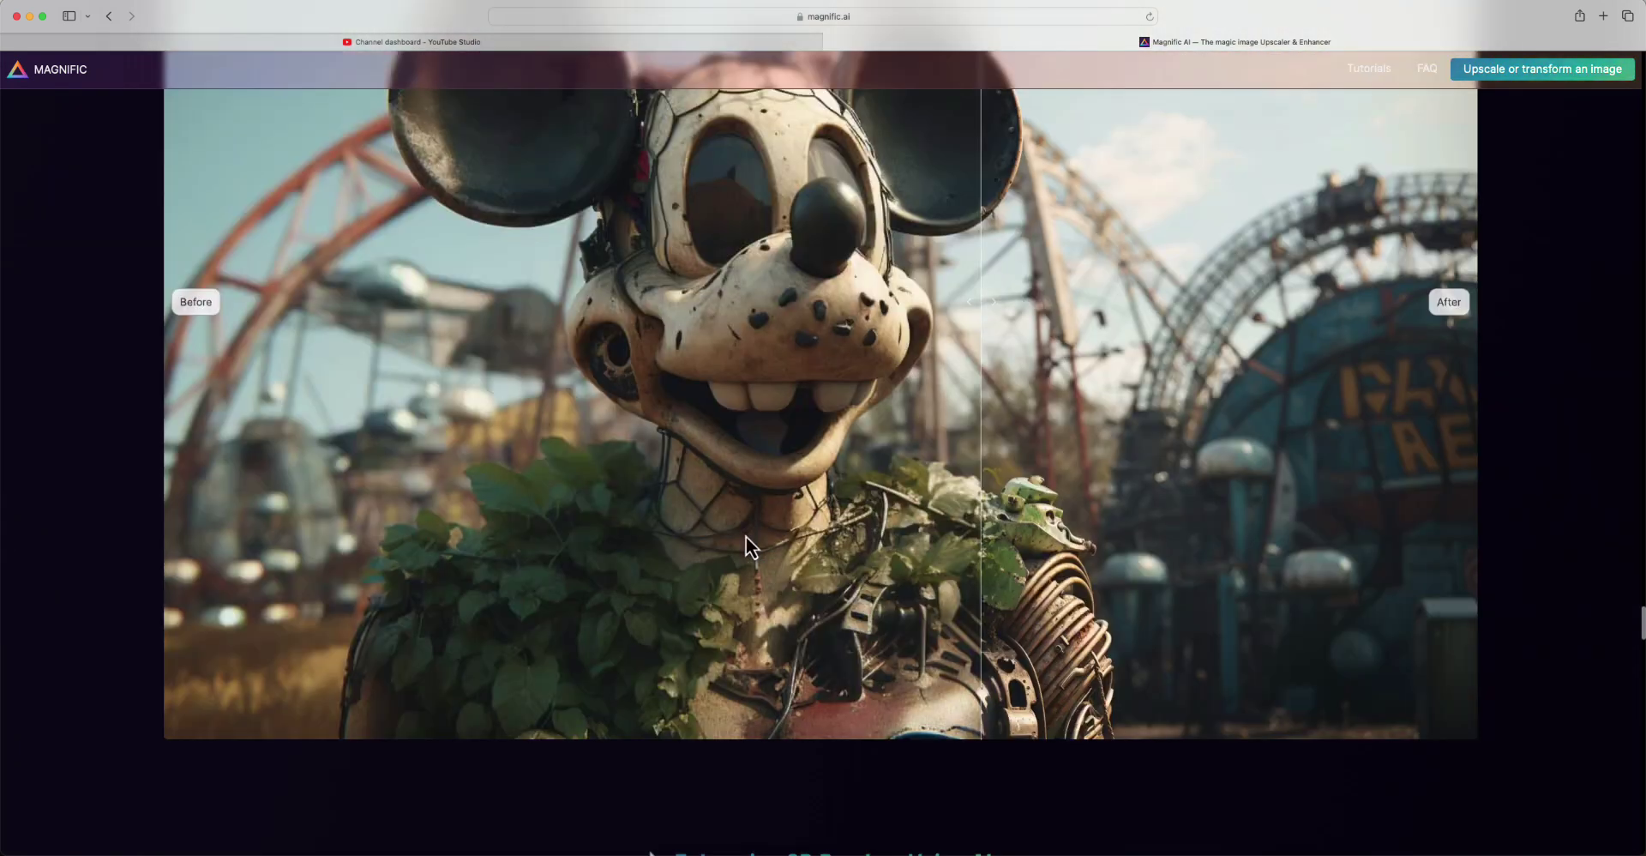
Examine the pesto-topped bread comparison and glance through the Frequently Asked Questions, ending back on the food example.
scroll(746, 537, down, 15)
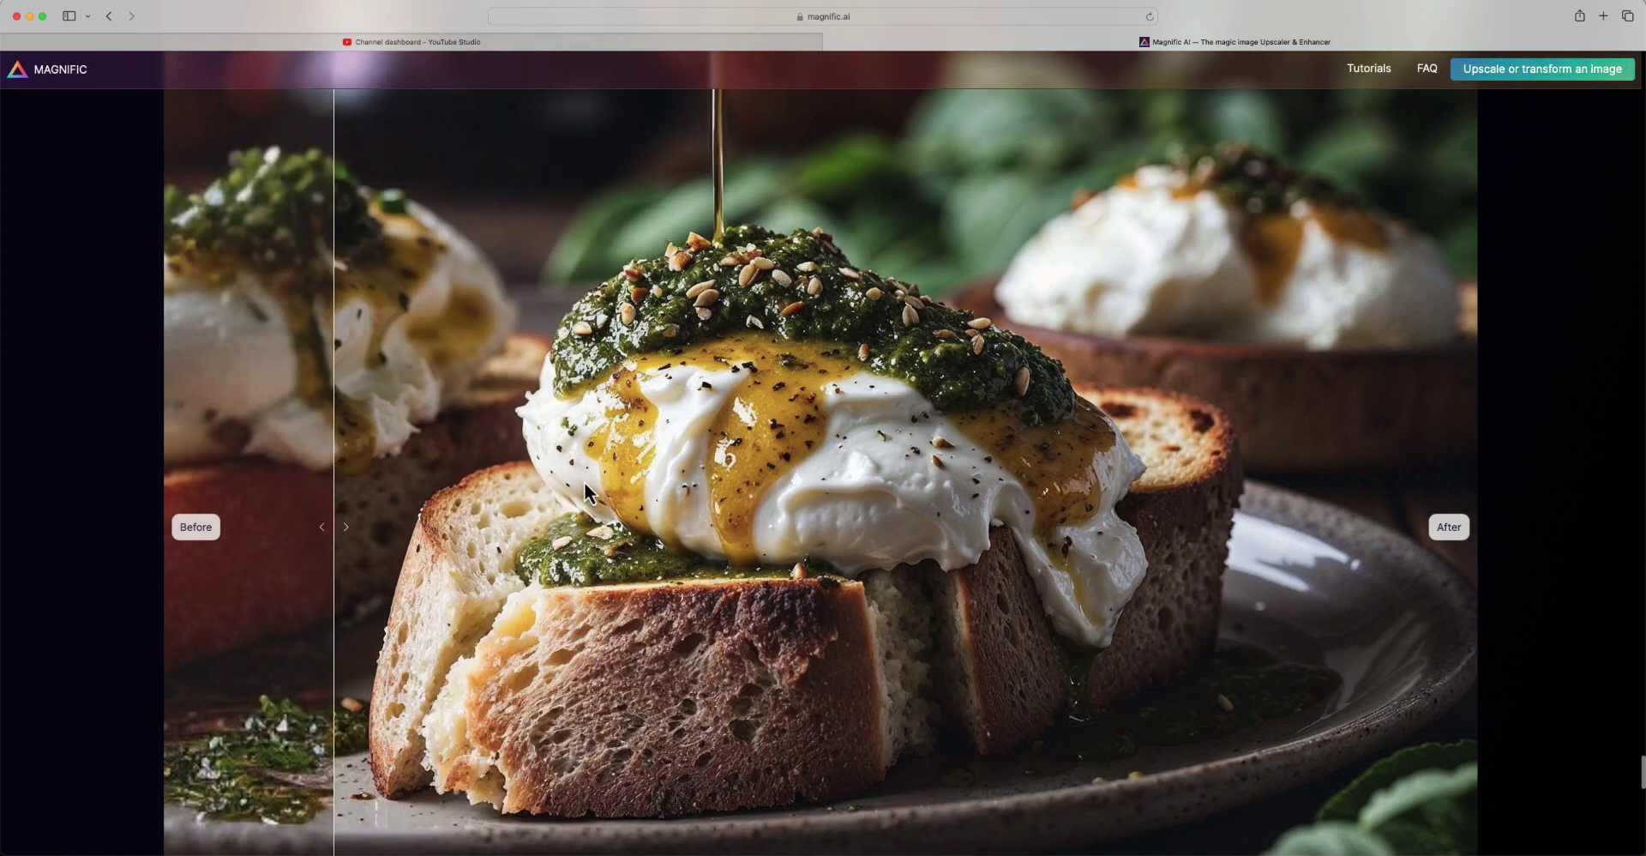
scroll(584, 481, down, 10)
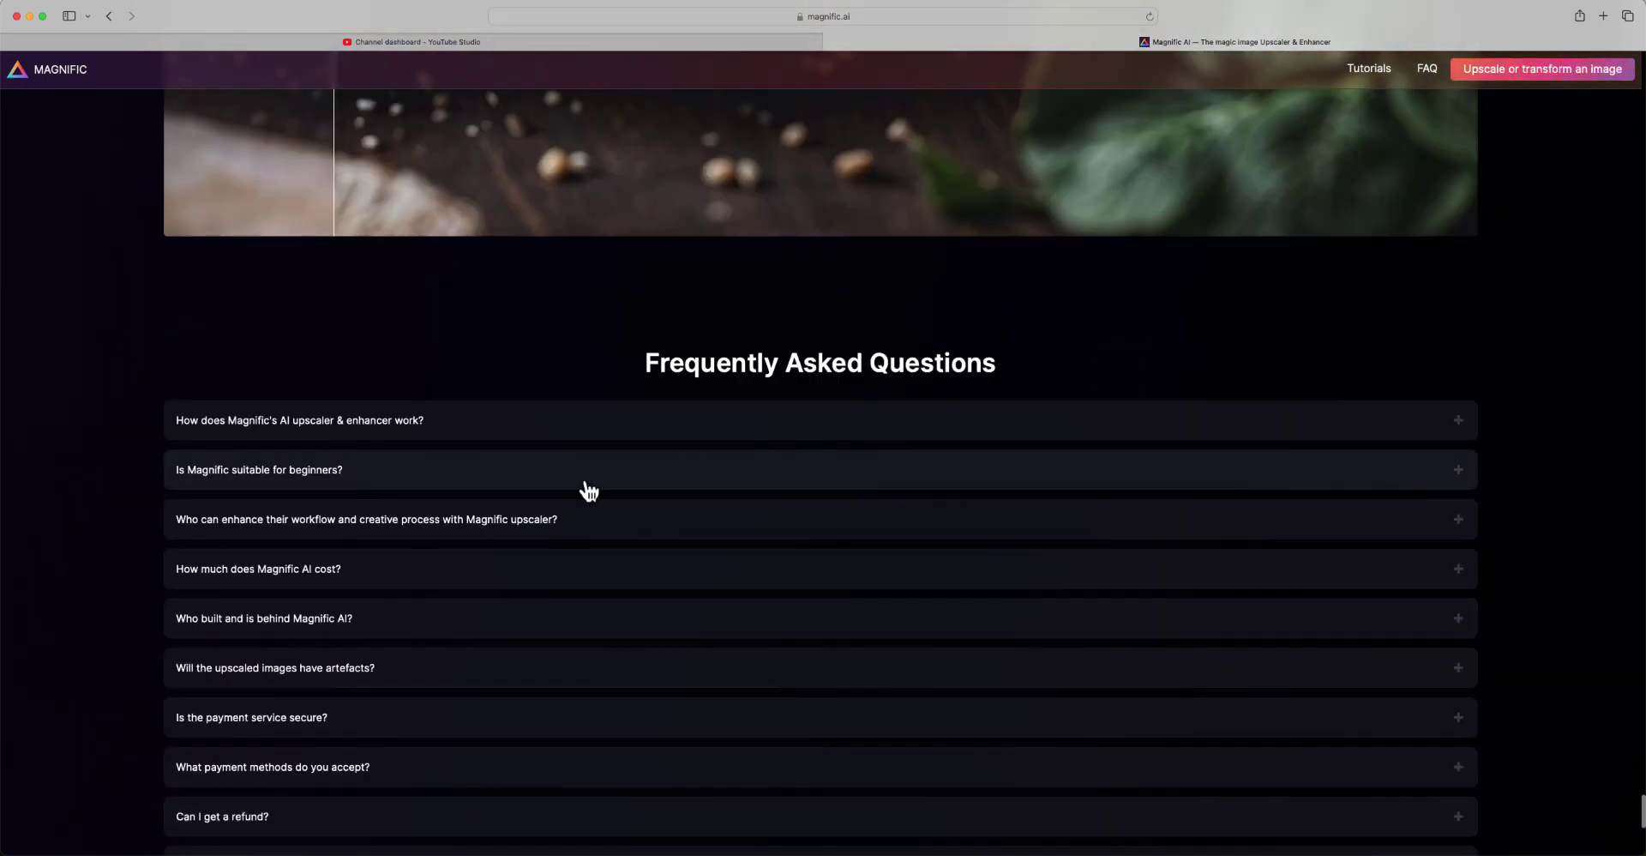
scroll(1066, 639, up, 10)
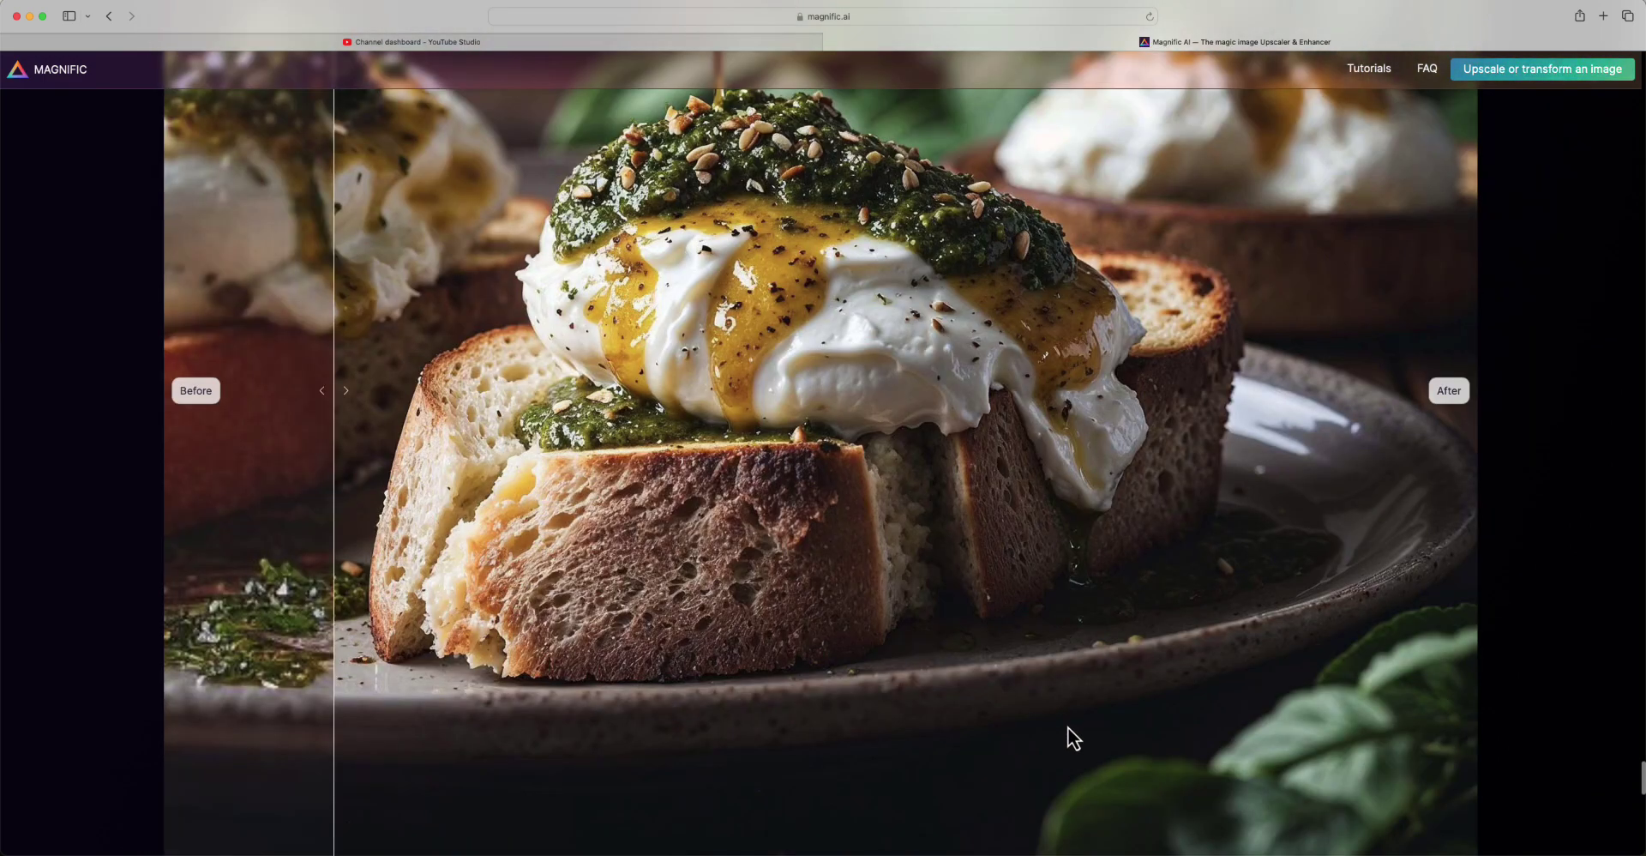